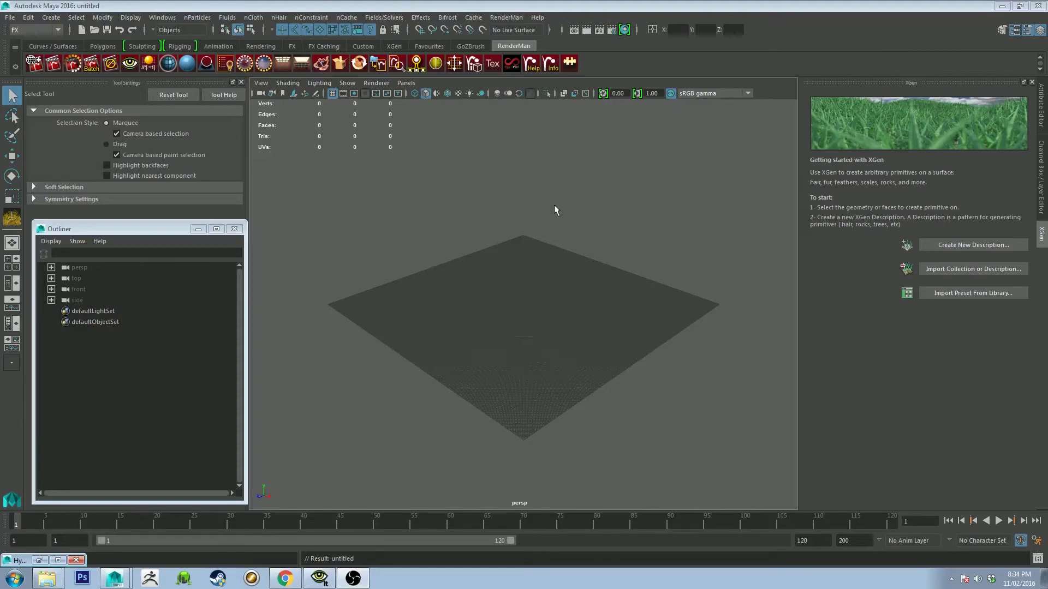
Dolly and orbit the perspective view around the empty ground grid, then bring up the File menu
alt+right_drag(515, 227, 560, 446)
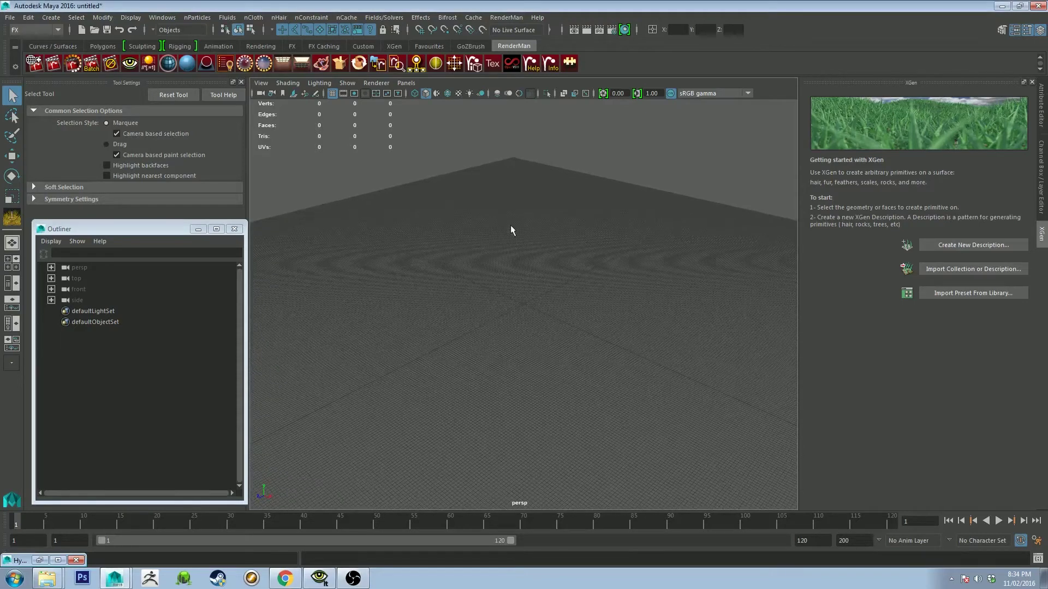
alt+drag(503, 252, 581, 403)
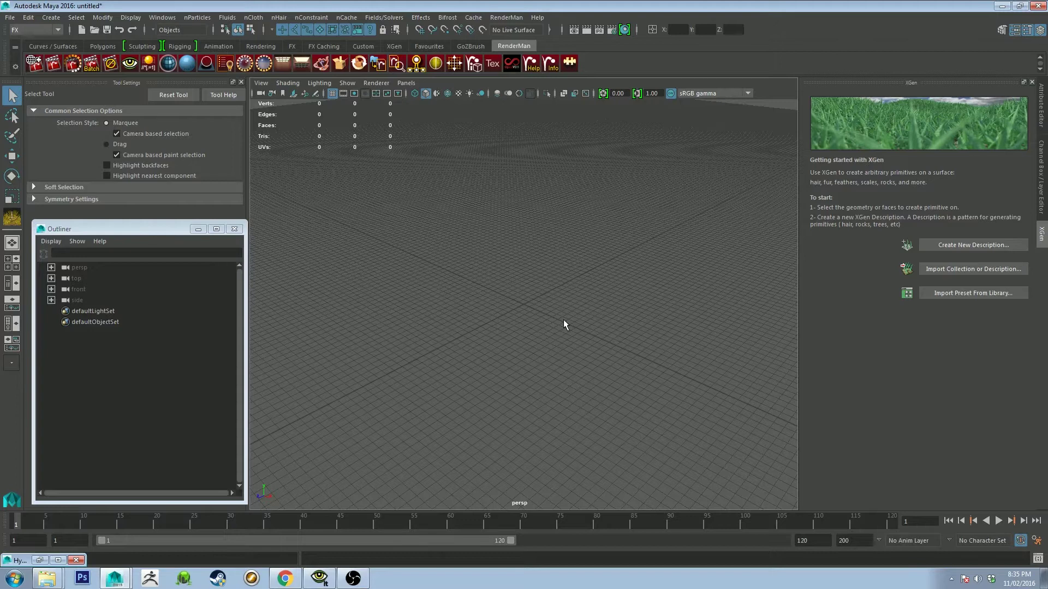
mouse_move(575, 295)
alt+mouse_down()
mouse_move(556, 292)
mouse_move(594, 294)
alt+mouse_up()
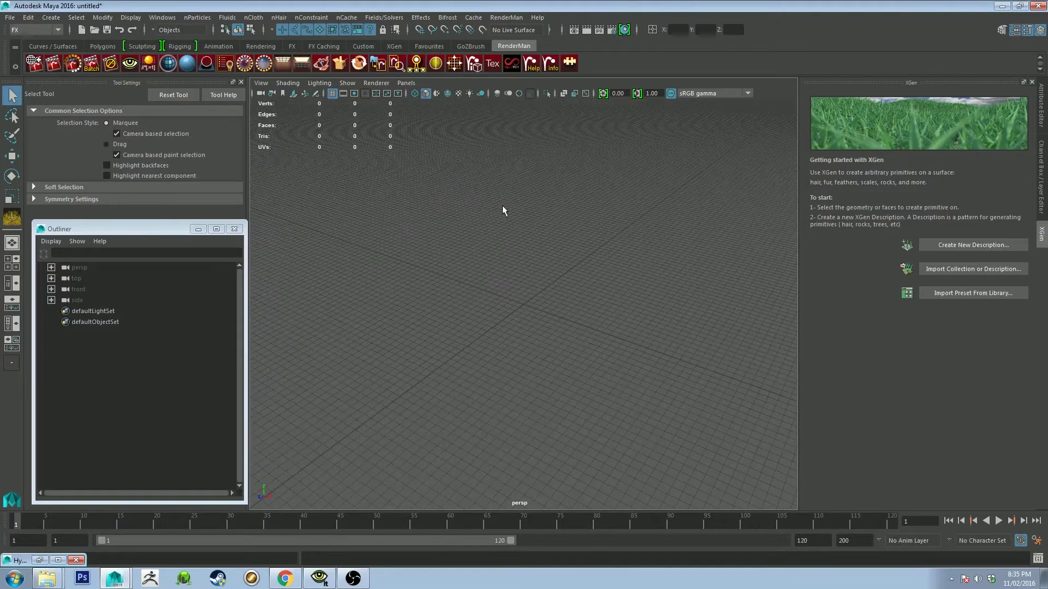
alt+drag(531, 242, 517, 269)
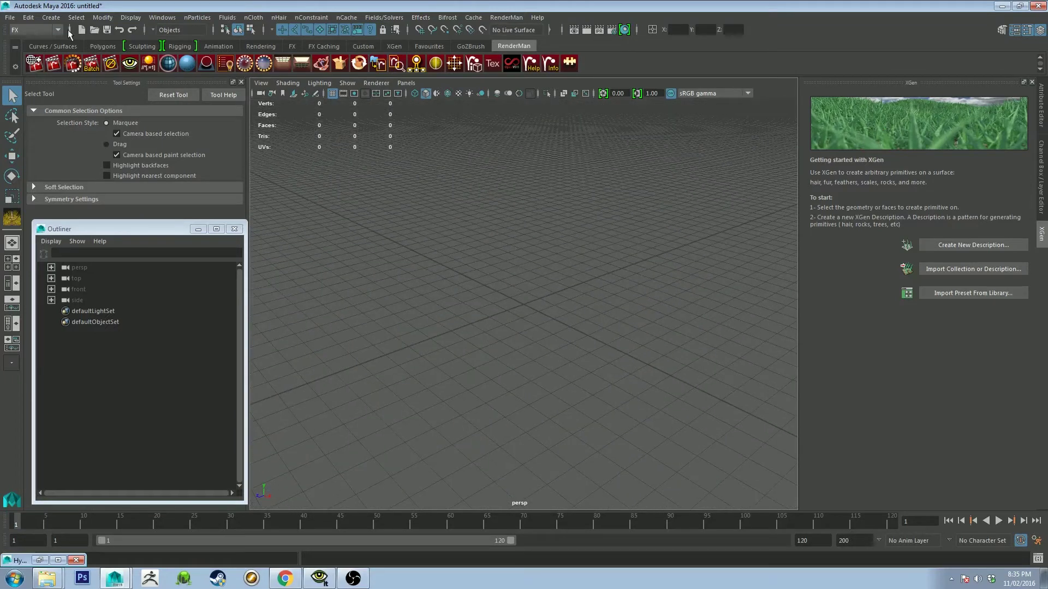
click(10, 18)
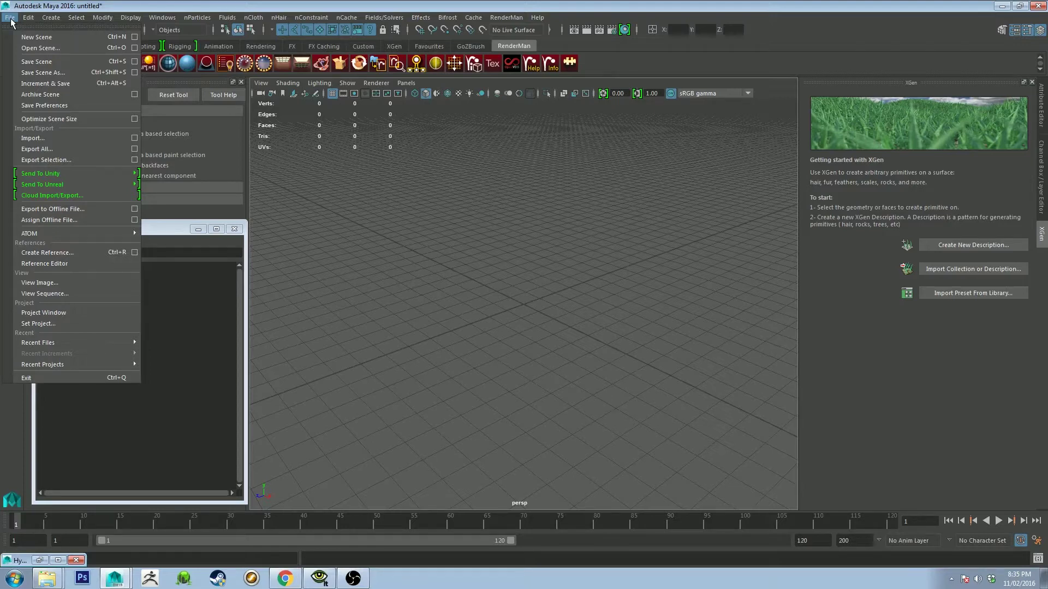
Start a new project named Fur_Test1 in the Project Window
click(74, 313)
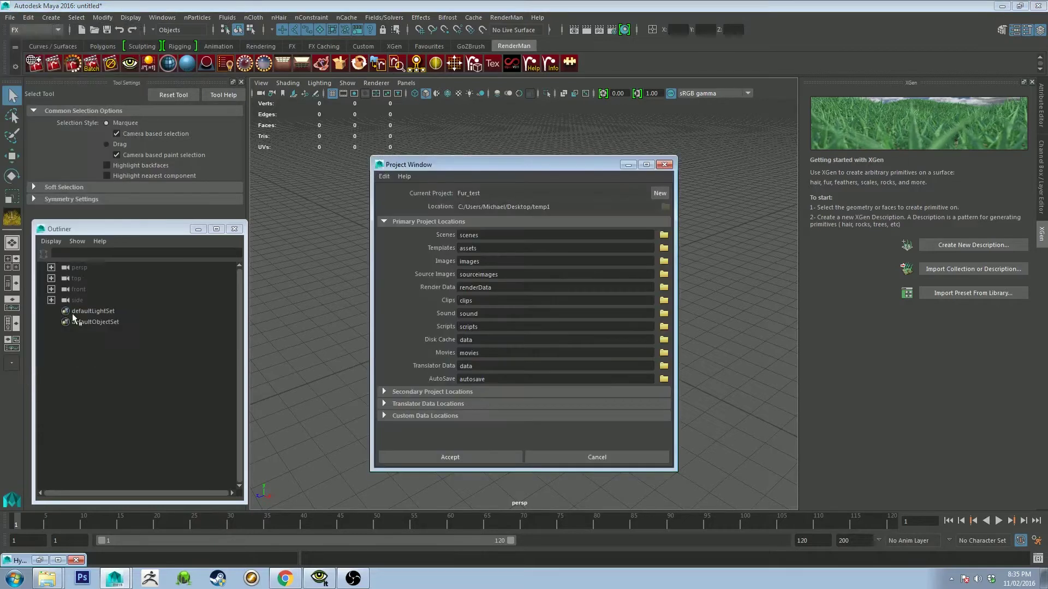
click(660, 193)
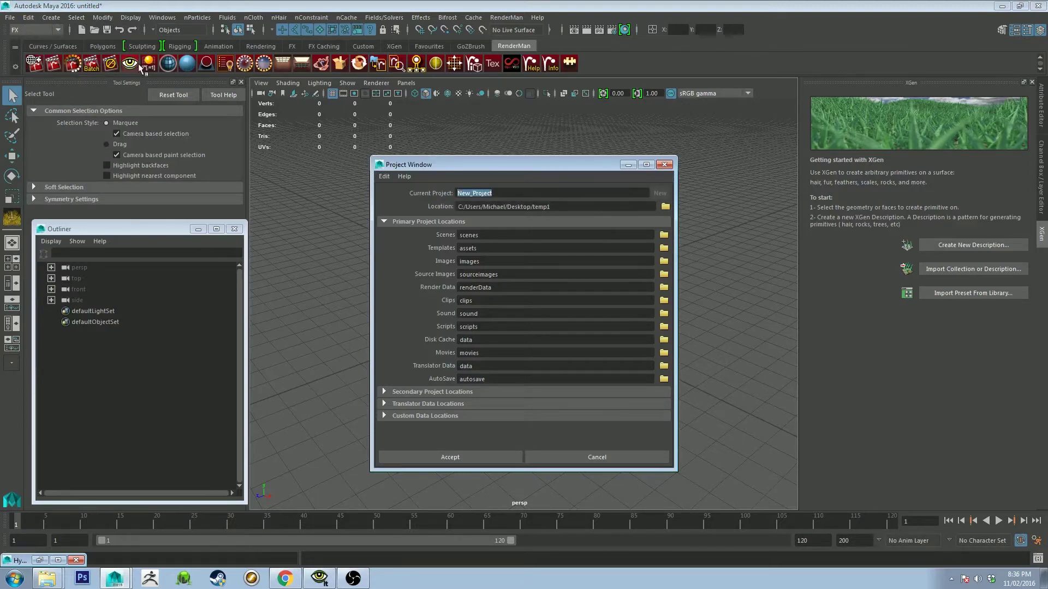
text(Fur_Test1)
click(665, 207)
click(909, 438)
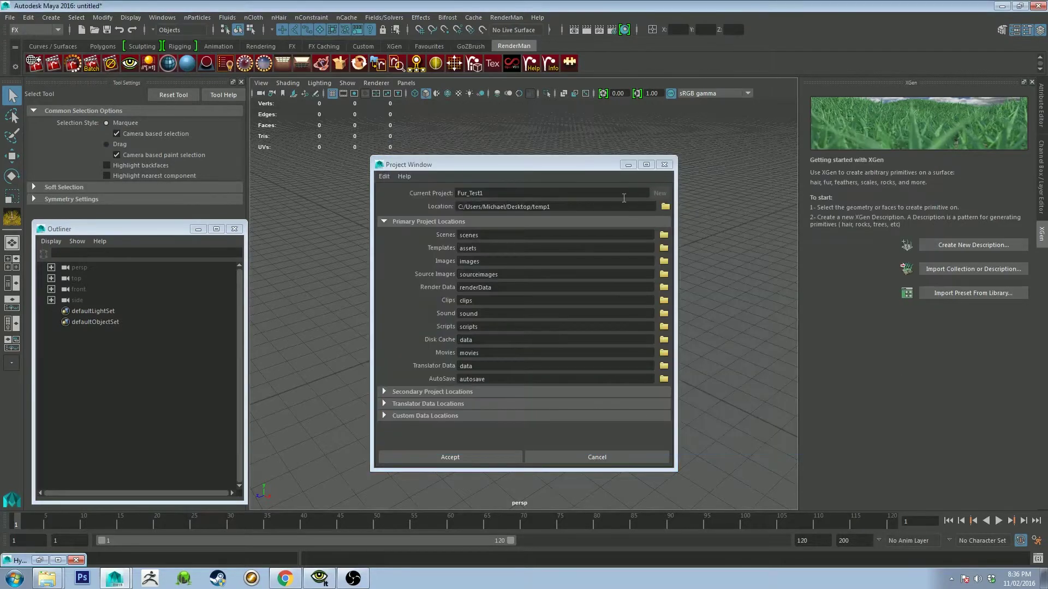
click(660, 196)
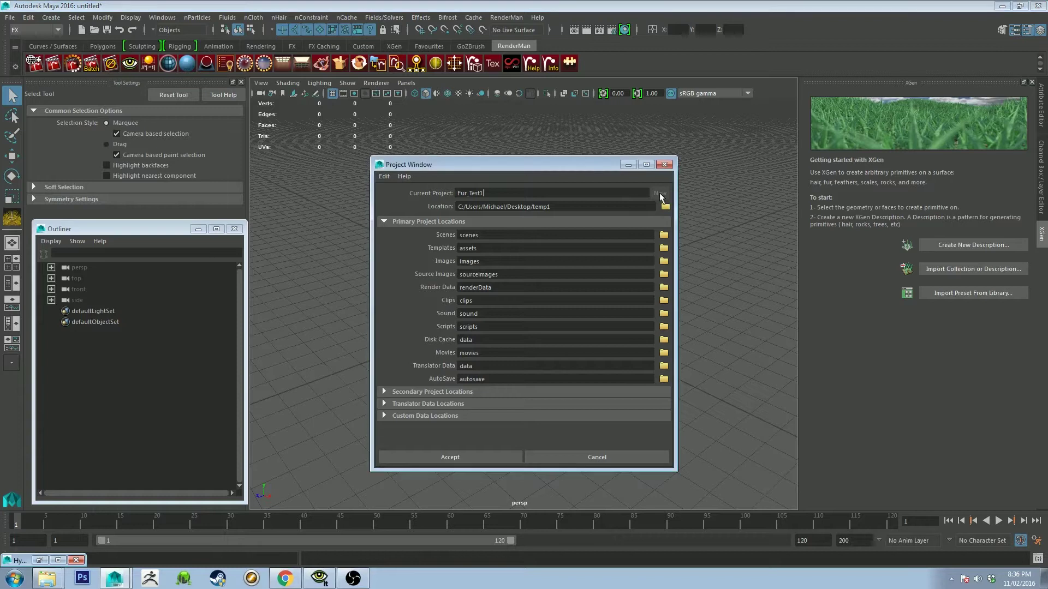
Set the project location to a new Desktop folder Fur_test and accept the project
click(665, 207)
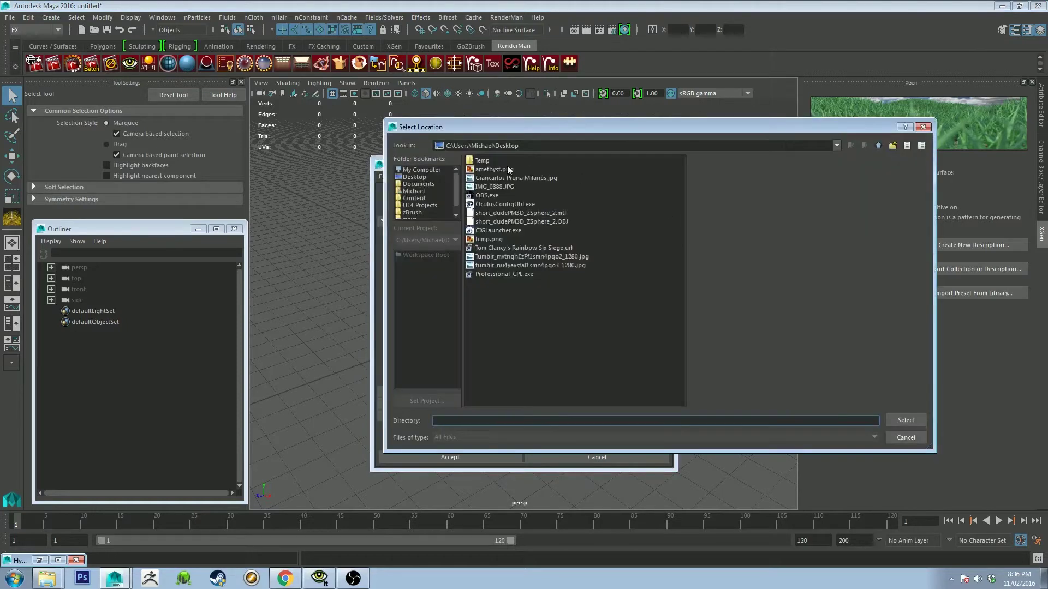
click(892, 145)
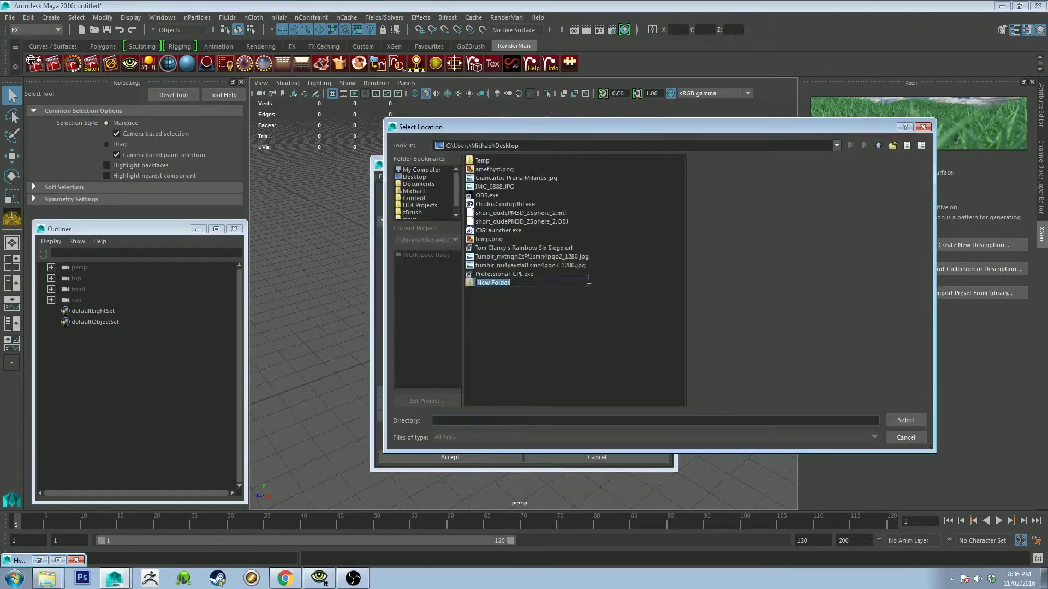
text(Fur test)
key(Return)
double_click(552, 283)
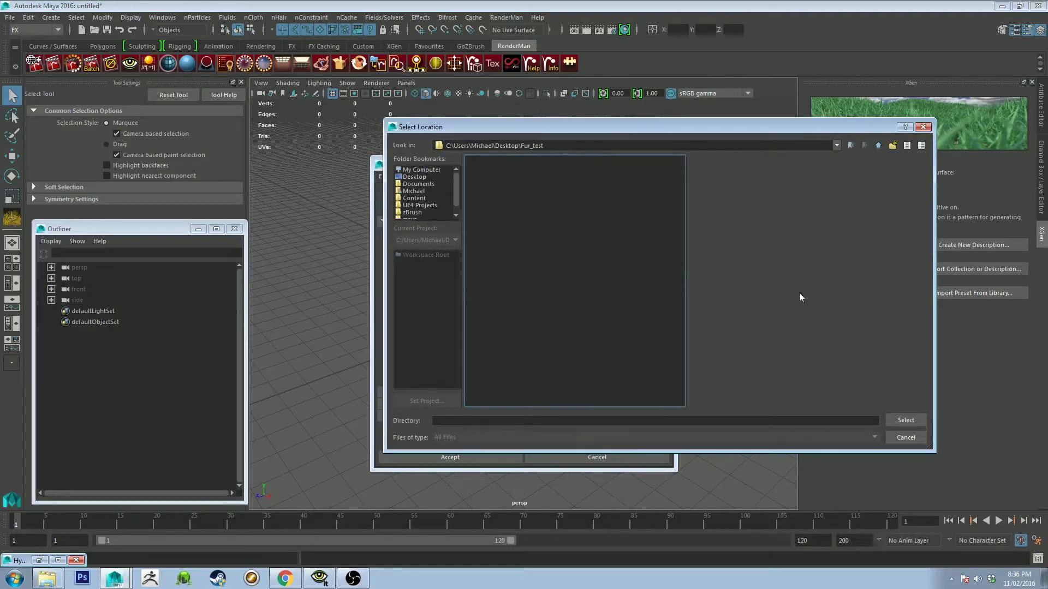
click(906, 420)
click(485, 457)
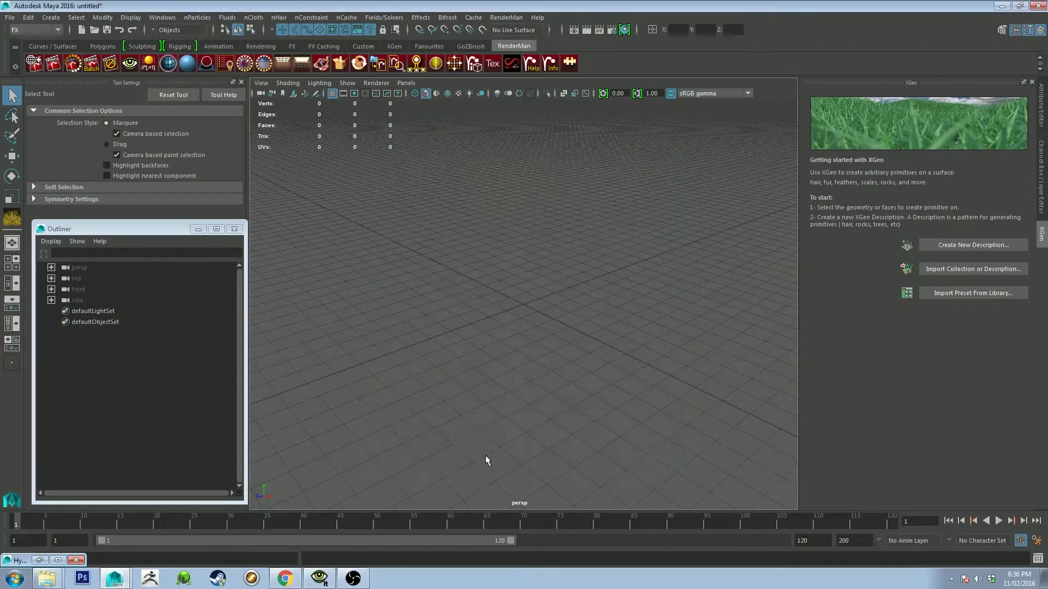
click(10, 17)
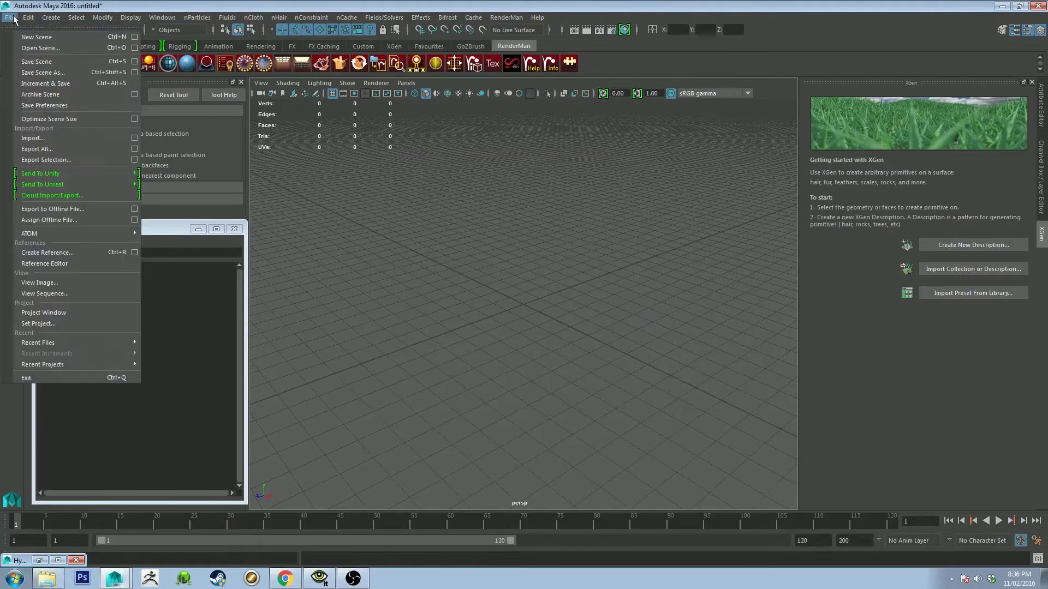
Save the empty scene as furtest.mb in the project's scenes folder
click(43, 72)
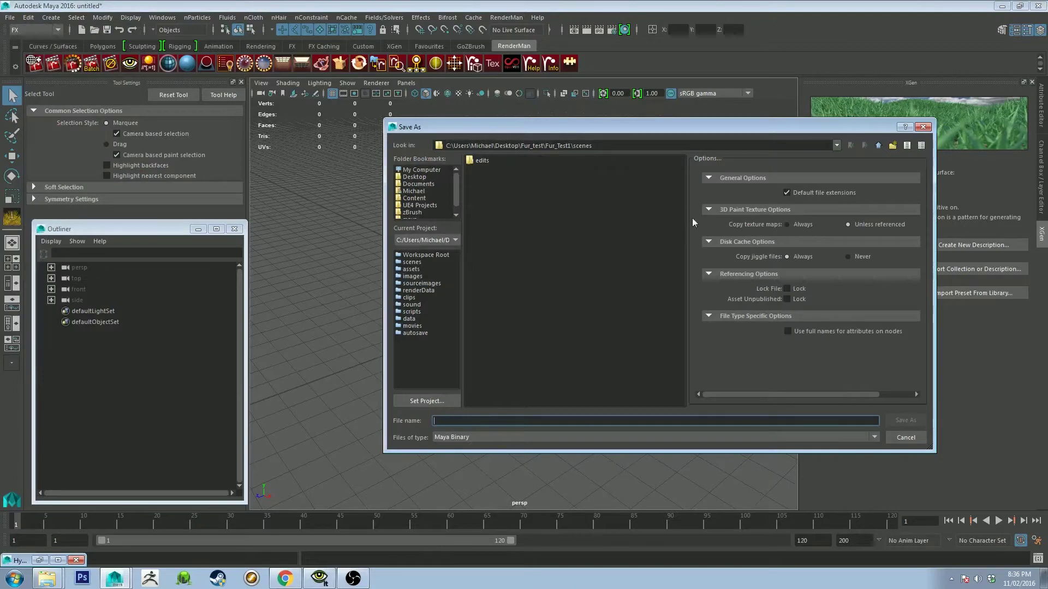
text(furtest)
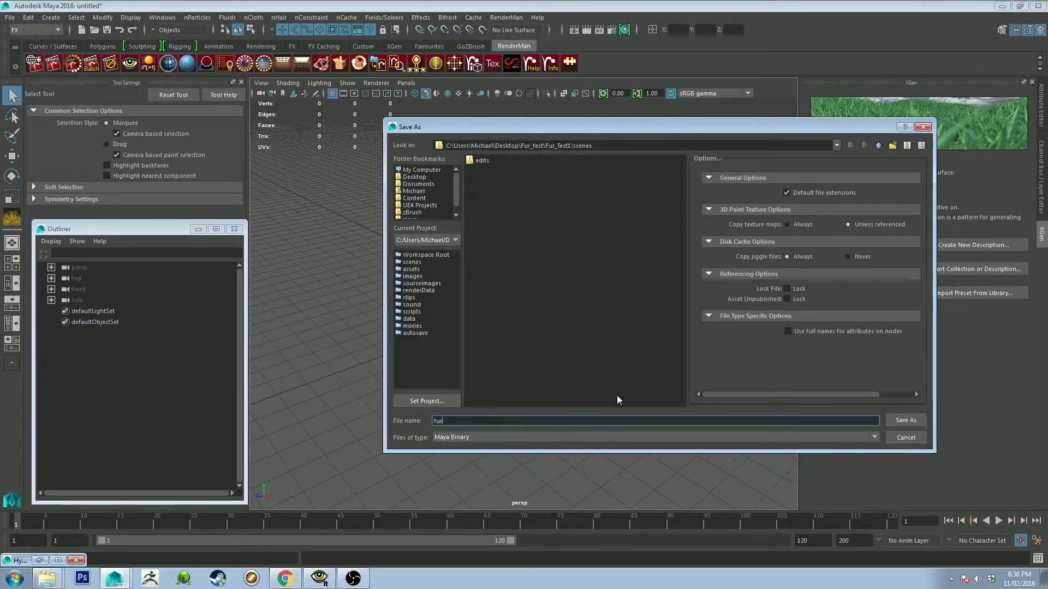
key(Return)
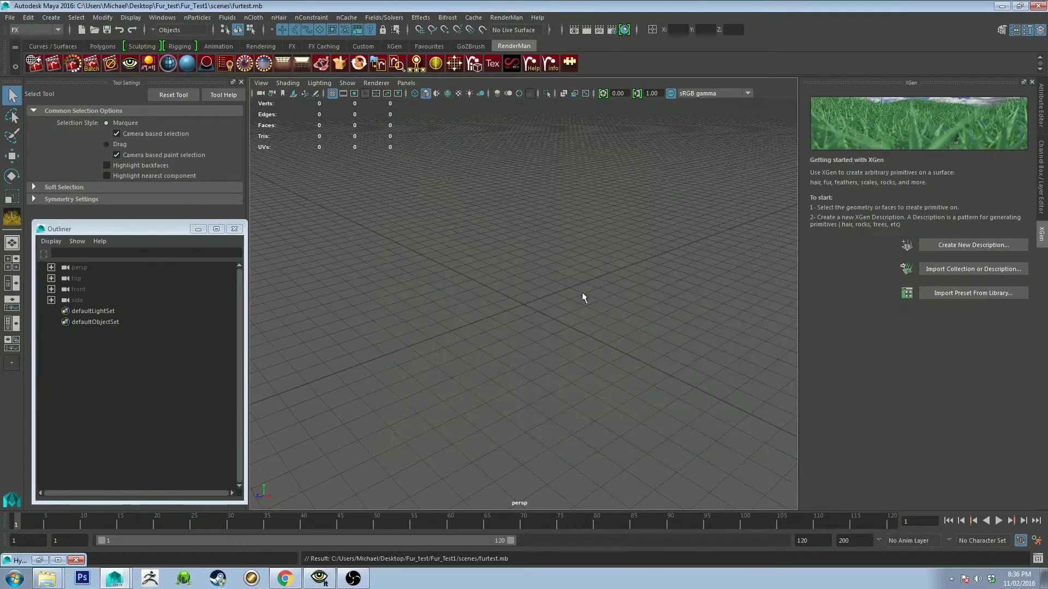
alt+drag(329, 235, 384, 240)
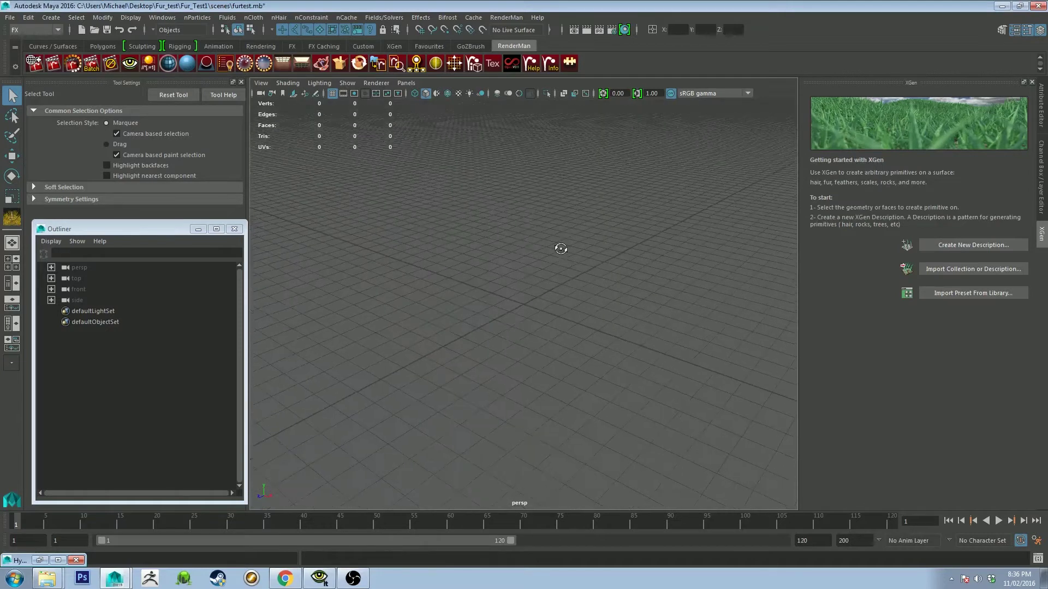
Import short_dudePM3D_ZSphere_2.OBJ from the Desktop and select the character
click(11, 17)
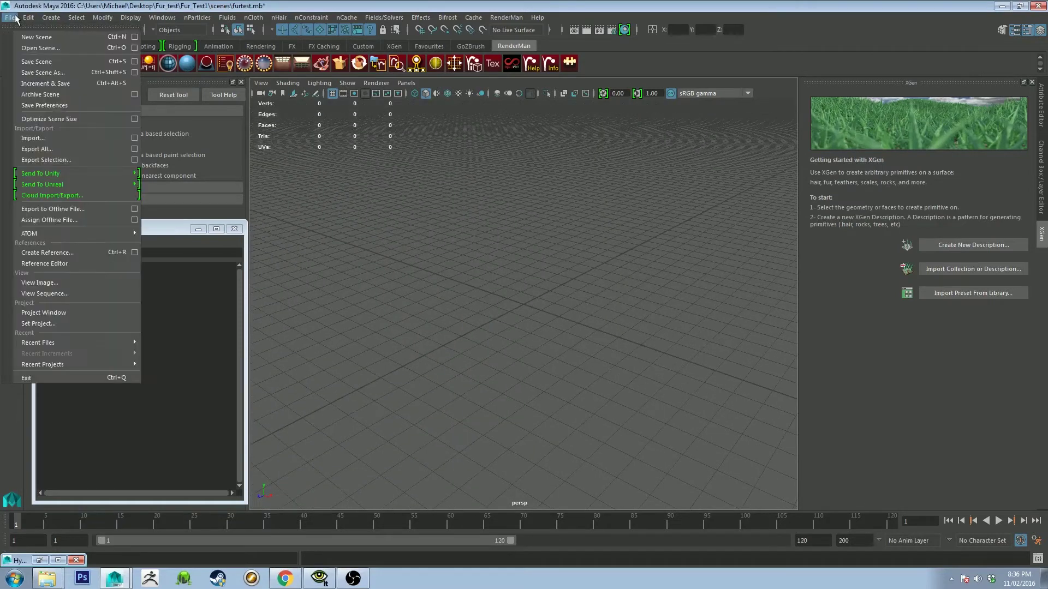
click(23, 135)
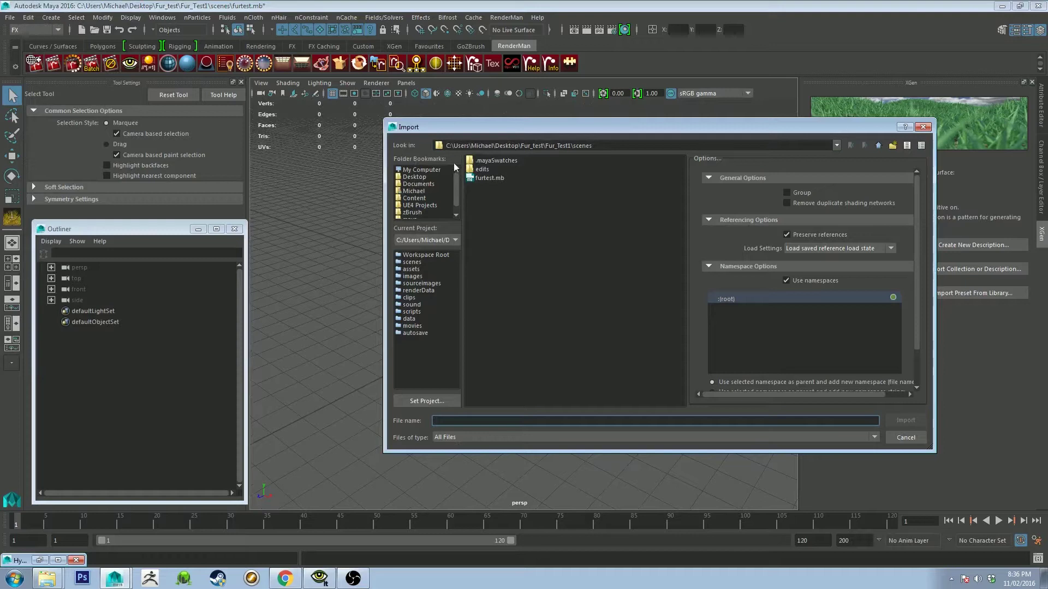
click(420, 176)
click(491, 231)
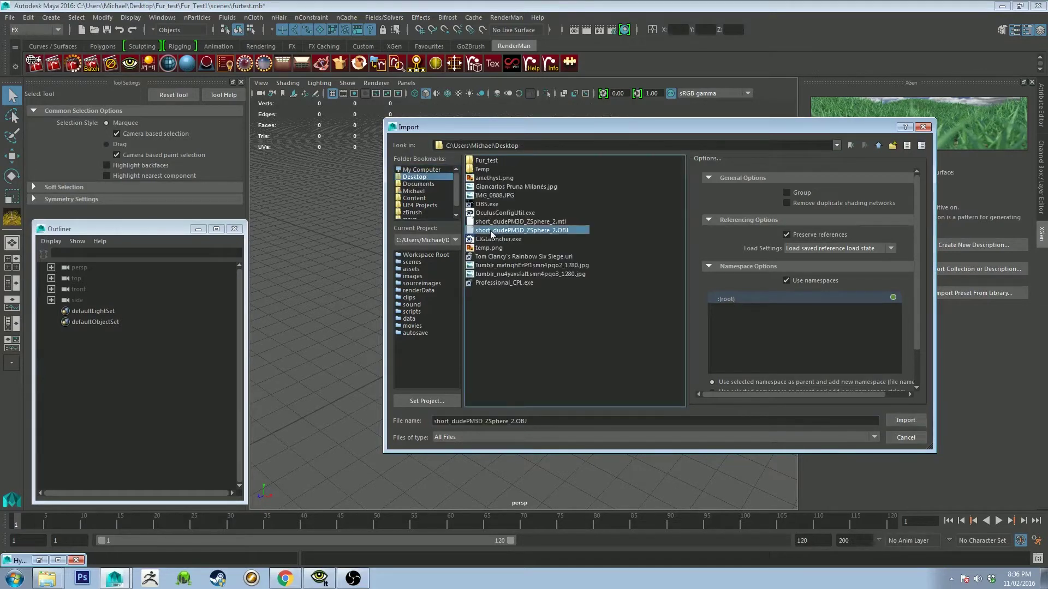
click(903, 420)
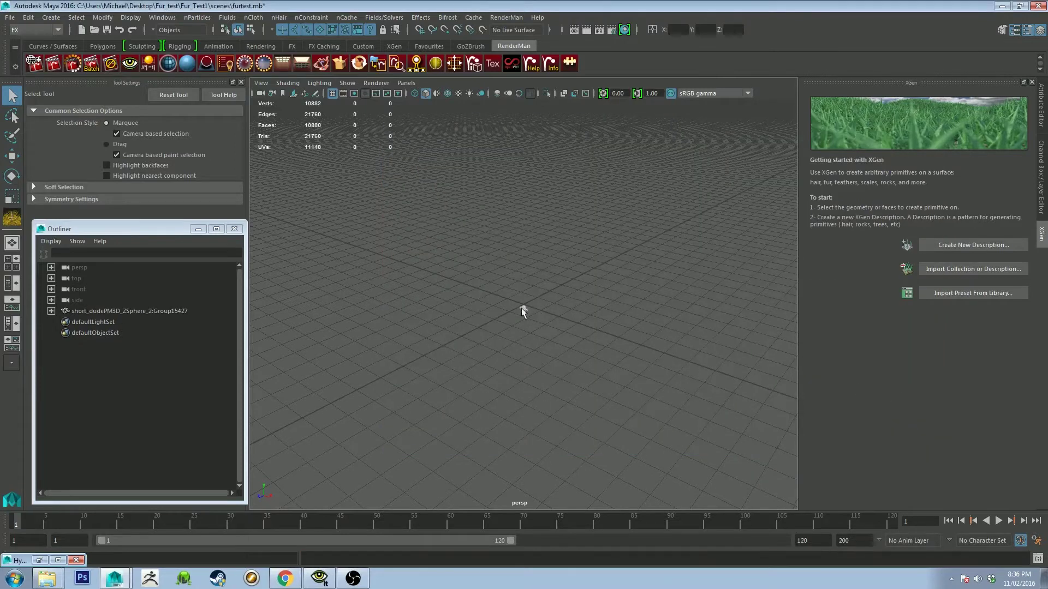
click(522, 307)
alt+right_drag(501, 278, 655, 414)
alt+drag(570, 360, 720, 345)
Centre the character's pivot, scale it up about 9.49 times, and show it smoothed
key(e)
key(r)
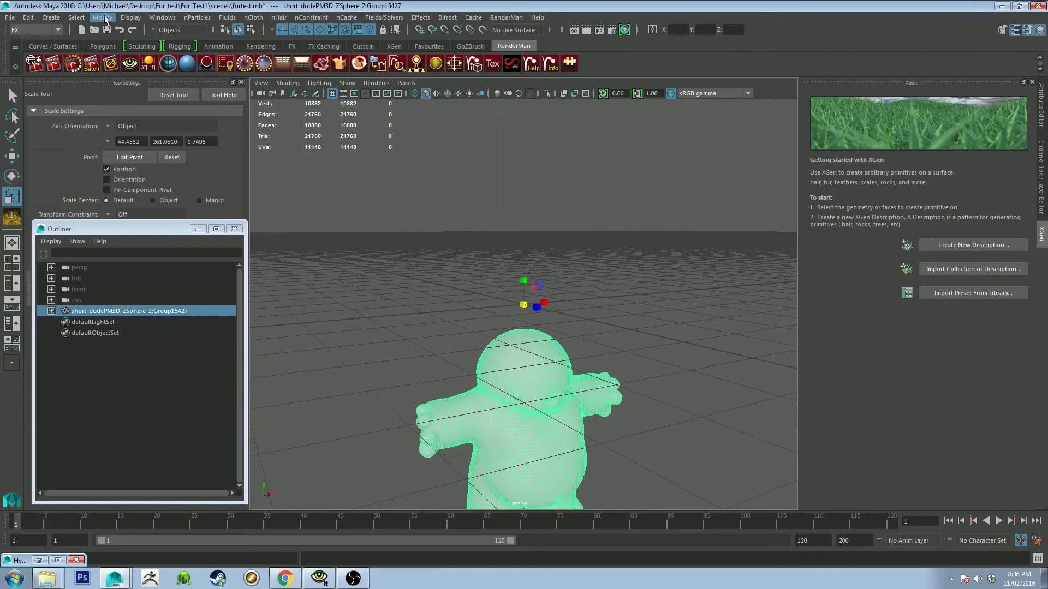
key(ctrl+z)
click(104, 18)
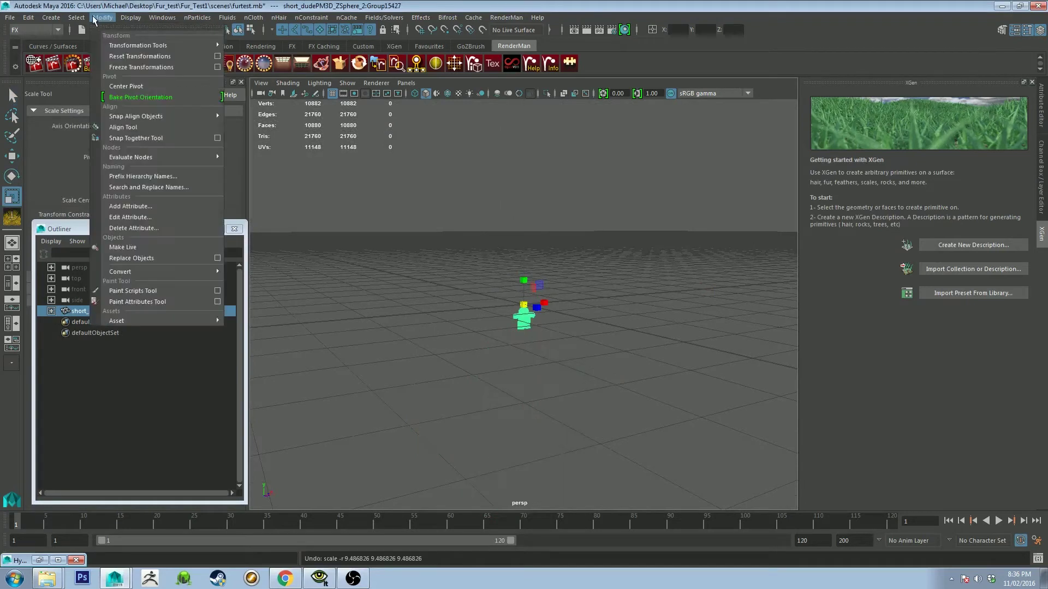
click(111, 86)
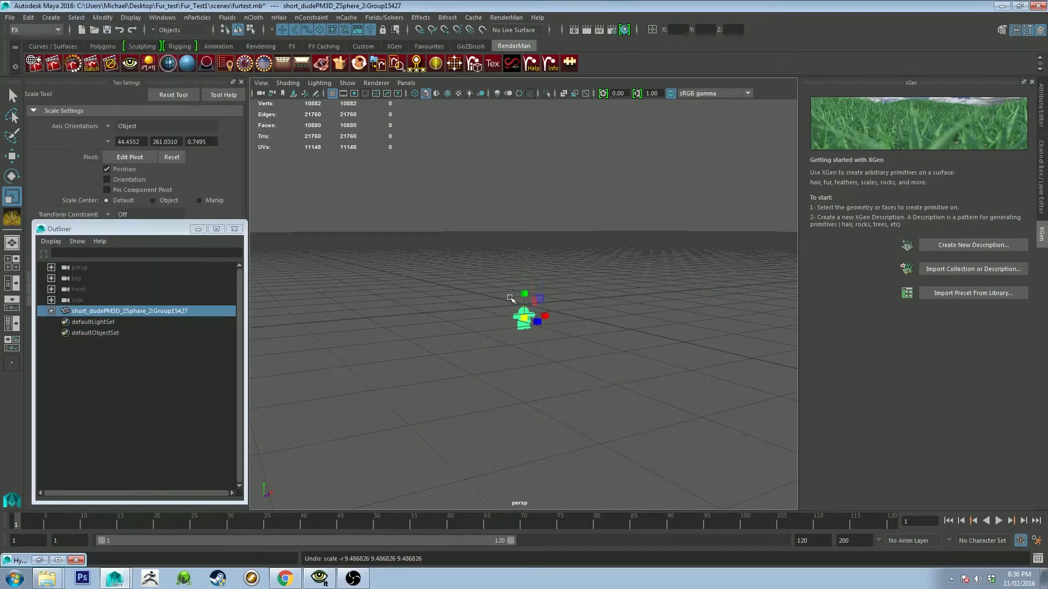
drag(523, 319, 741, 422)
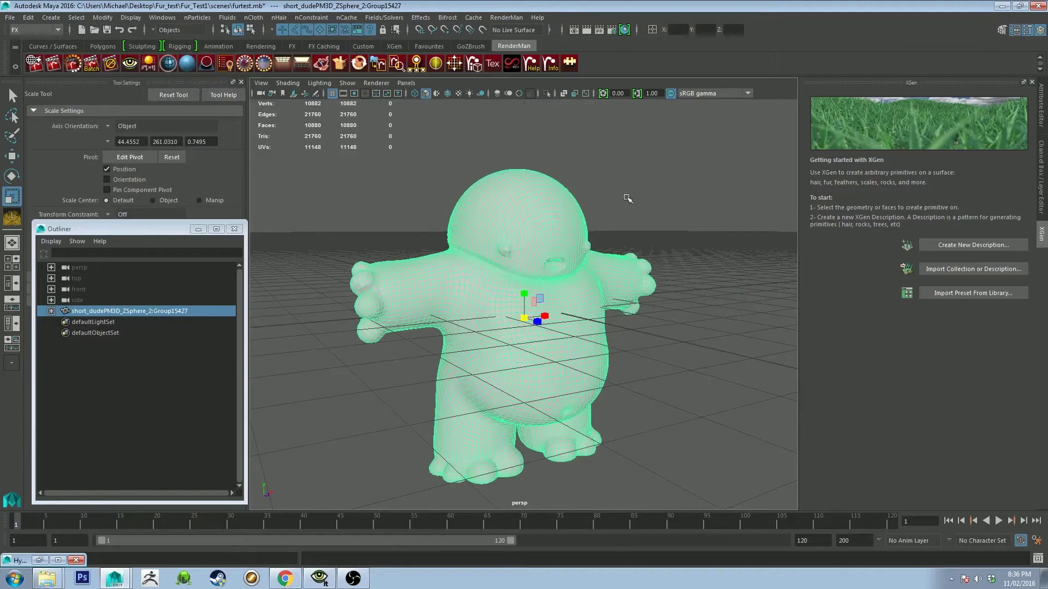
key(3)
click(603, 184)
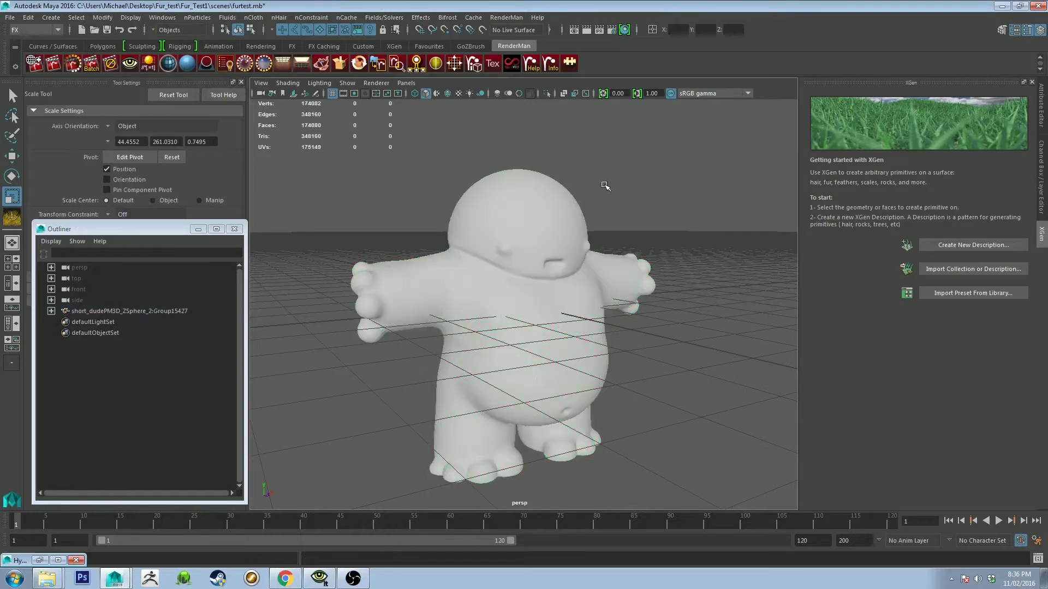
alt+drag(603, 183, 608, 206)
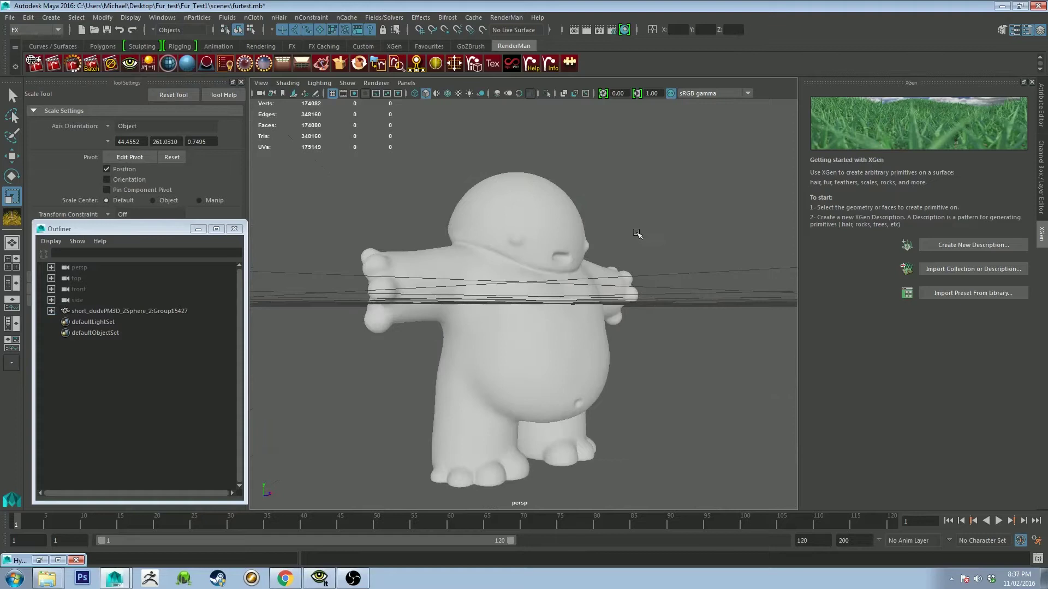
Assign a PxrDisney material to the character
click(539, 202)
click(187, 62)
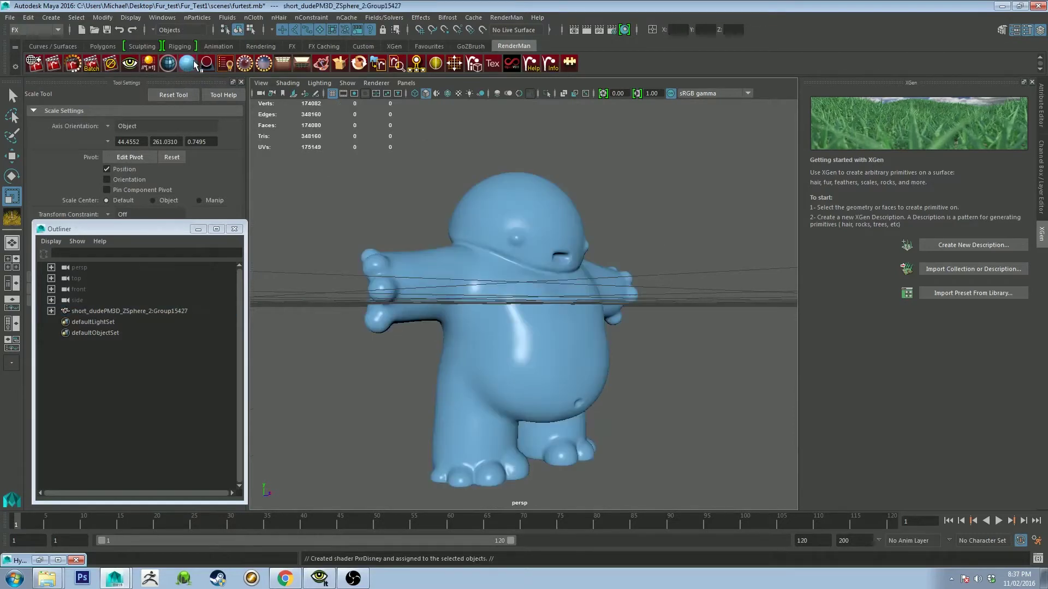
mouse_move(646, 195)
alt+mouse_down()
mouse_move(586, 206)
mouse_move(657, 185)
alt+mouse_up()
alt+drag(632, 270, 748, 227)
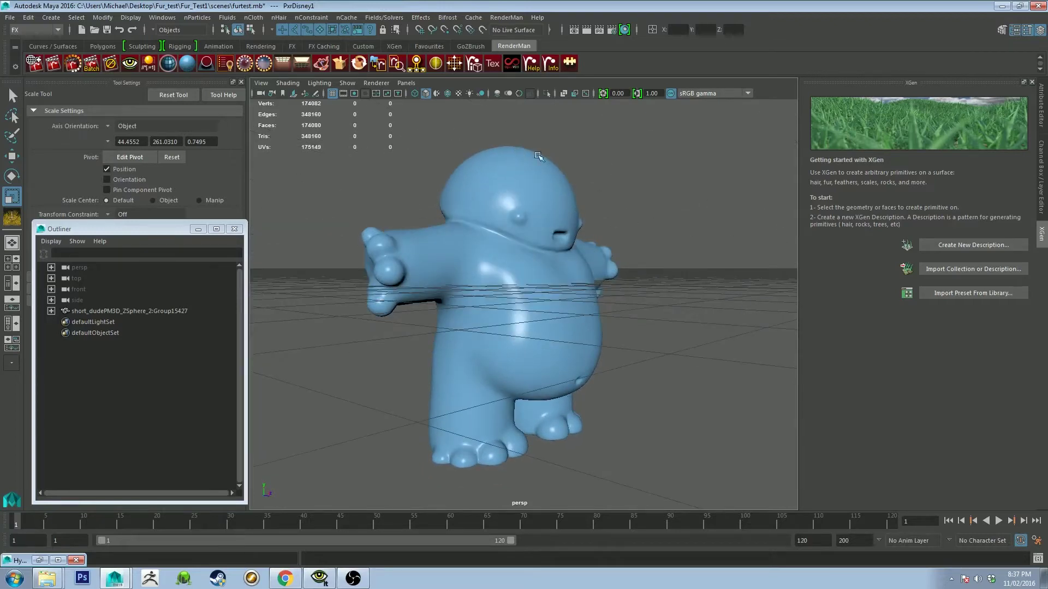
Add a PxrStdEnvMapLight dome light, run a RenderMan test render, then stop it
click(245, 64)
alt+drag(600, 186, 644, 205)
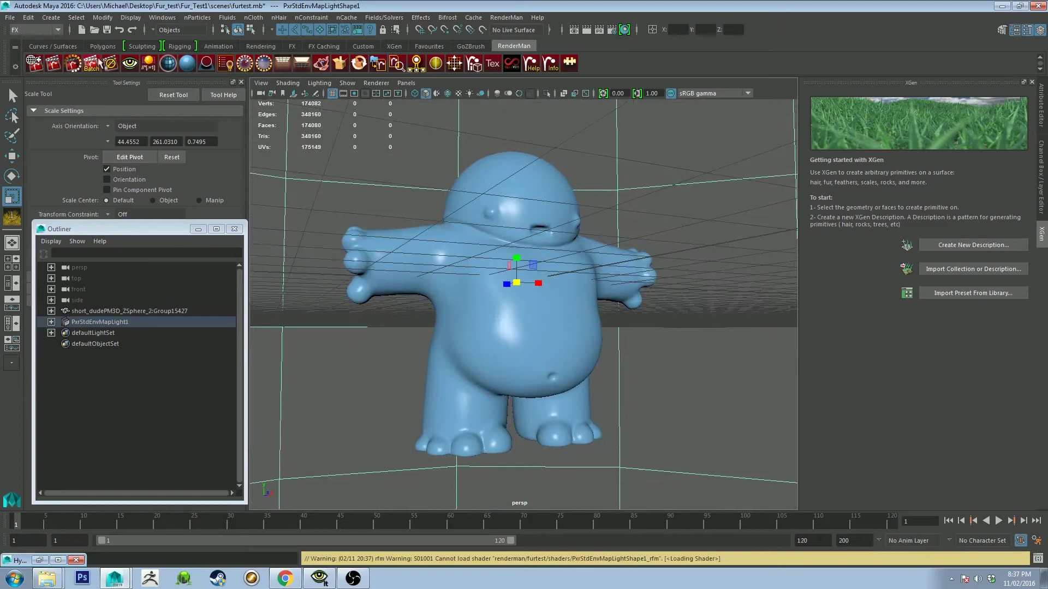
click(73, 64)
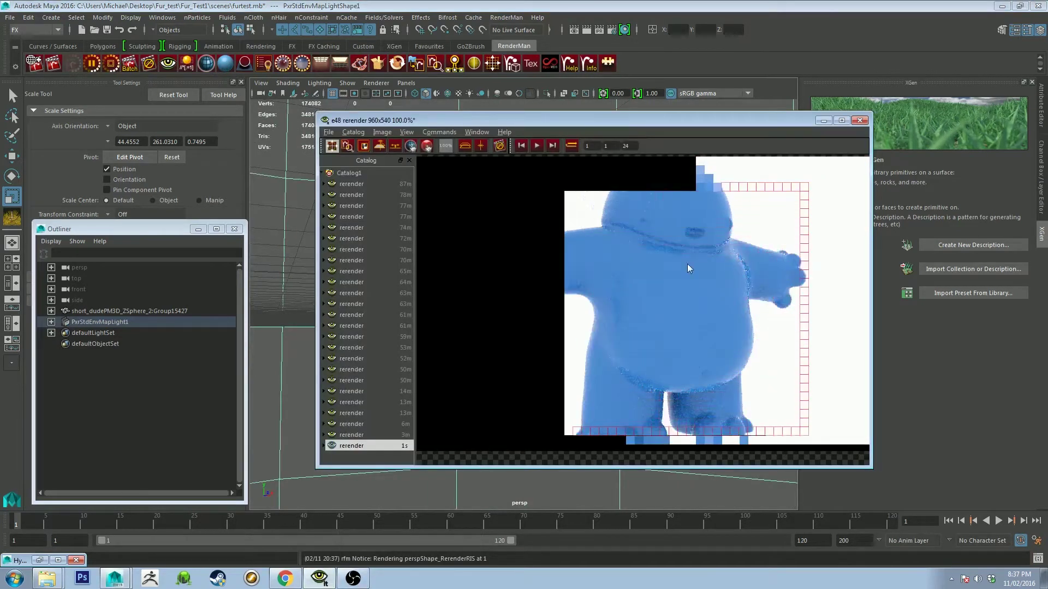
scroll(709, 238, down, 5)
scroll(708, 238, up, 4)
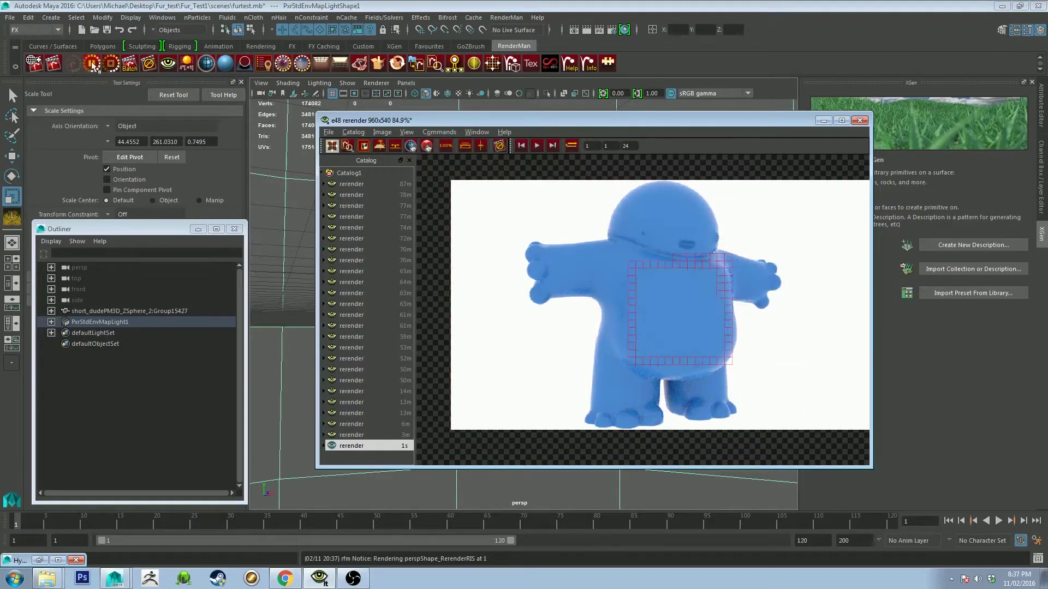
click(111, 64)
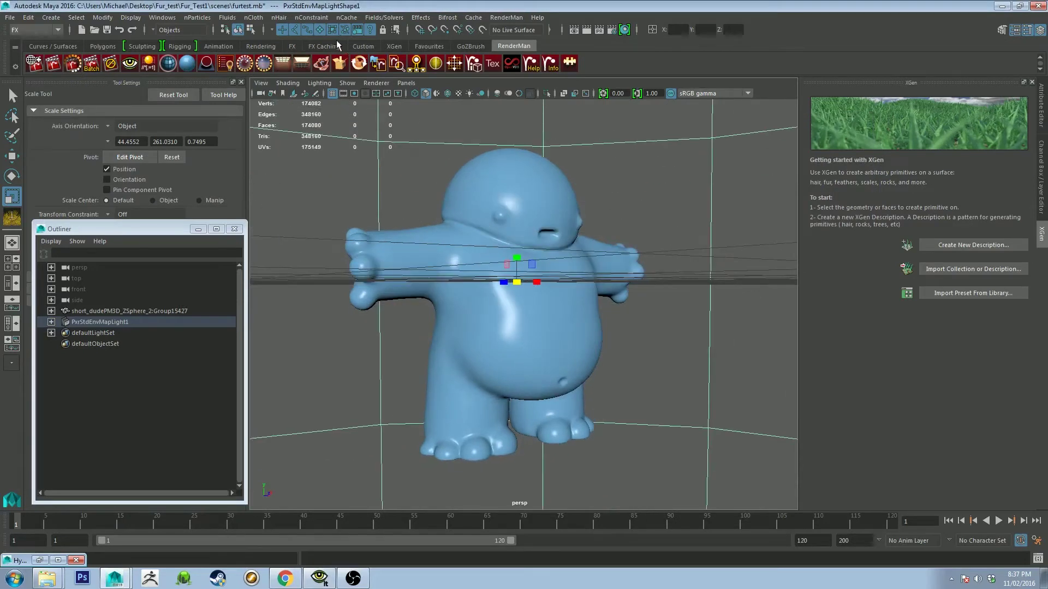
Switch the shelf to XGen and open the XGen editor
click(46, 30)
click(28, 75)
click(393, 46)
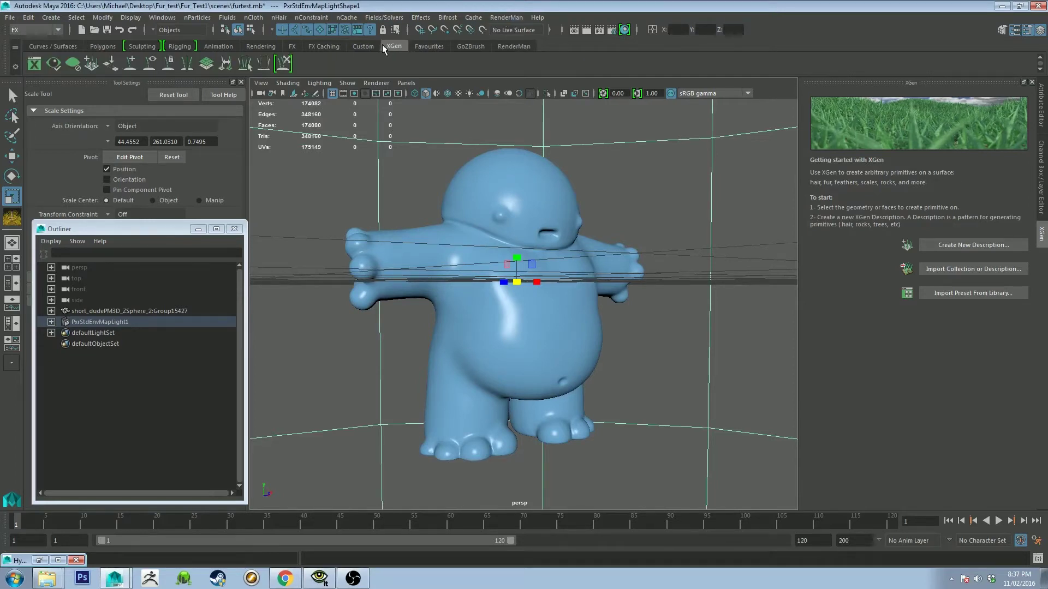
click(35, 64)
Create groomable-spline description furtest1 in collection furtest on the character mesh
click(963, 246)
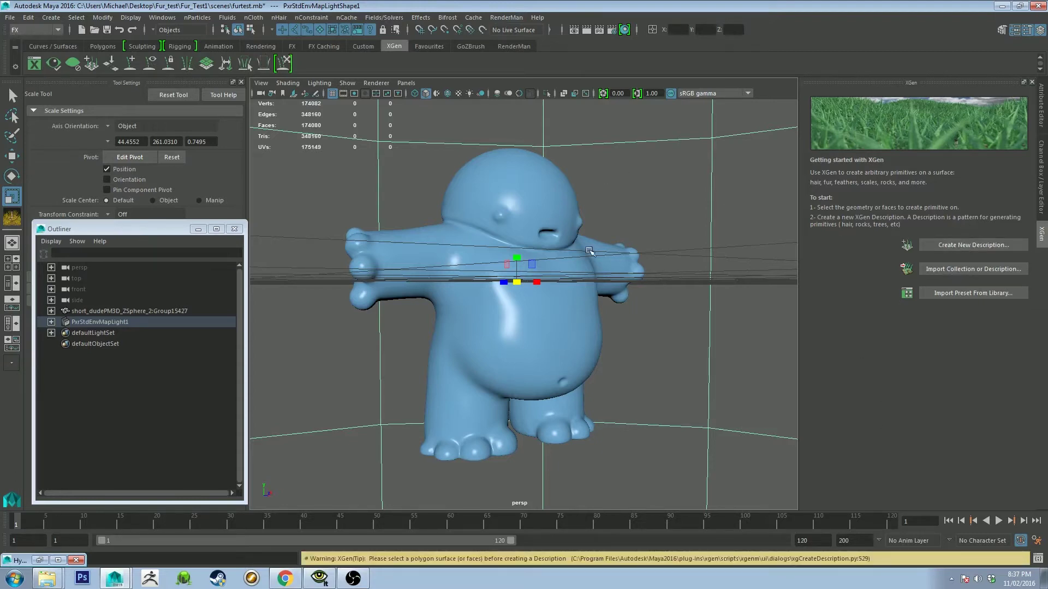
click(589, 251)
click(1004, 244)
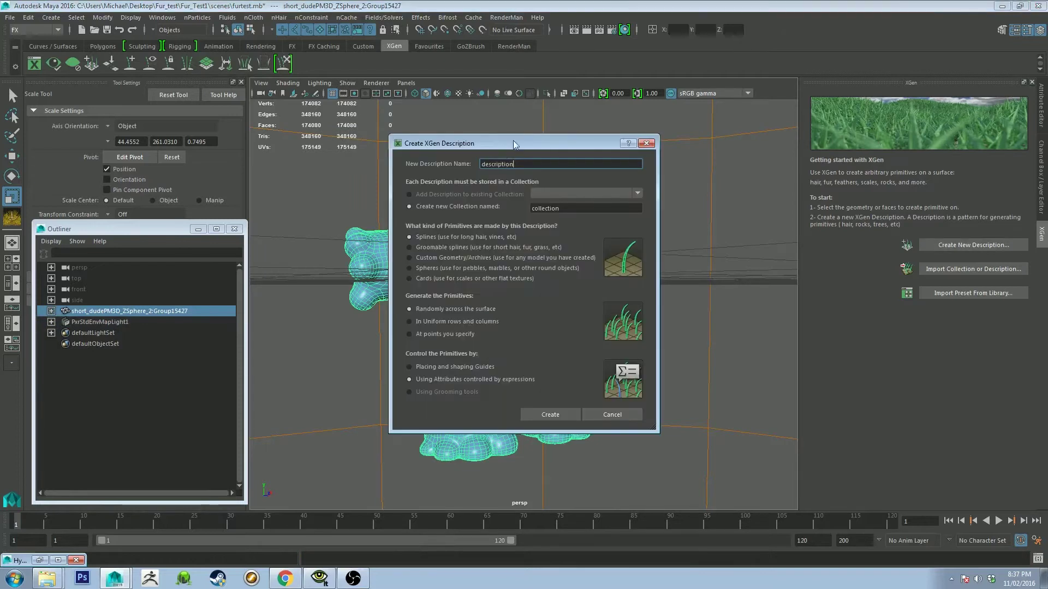
drag(571, 166, 65, 129)
text(furtest1)
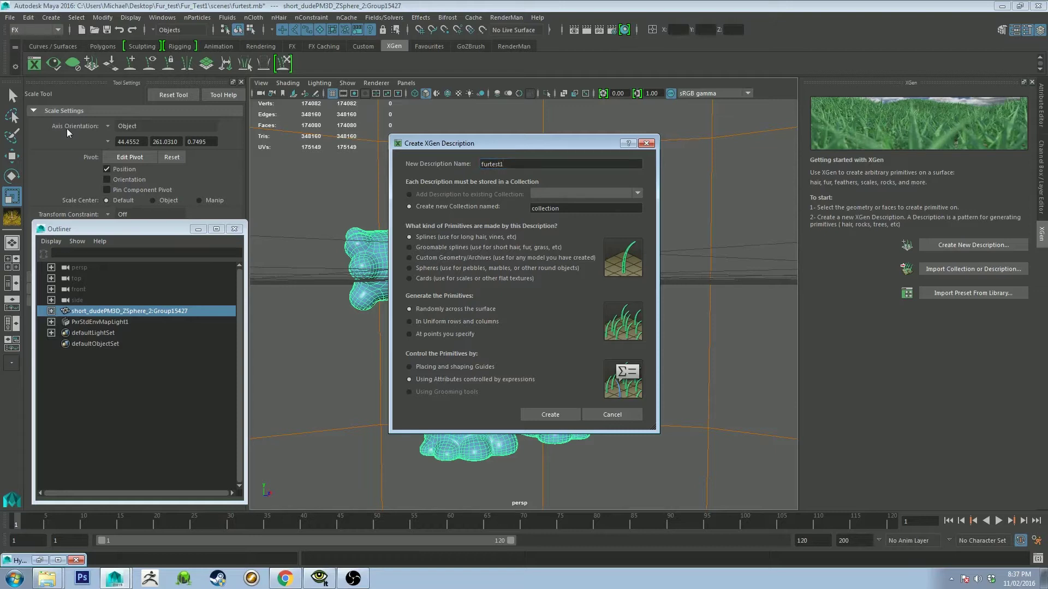
key(Tab)
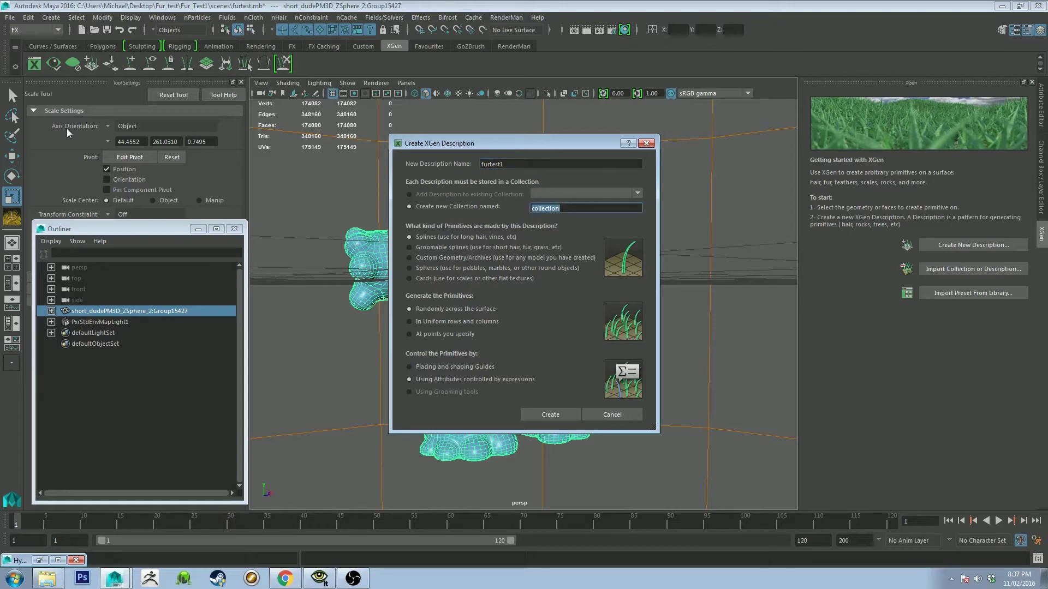
text(furtest)
click(453, 249)
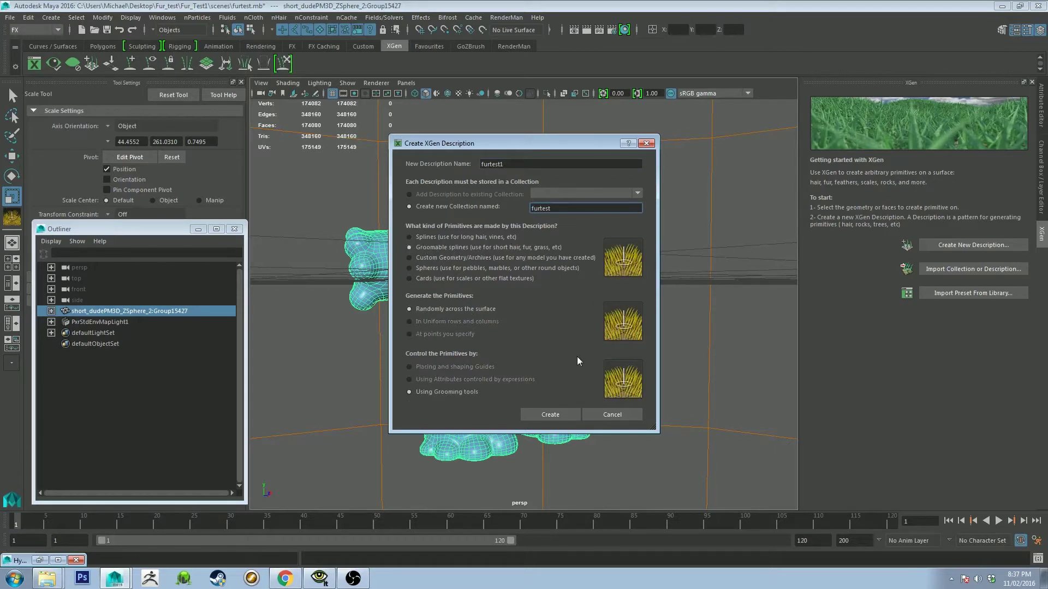
click(559, 414)
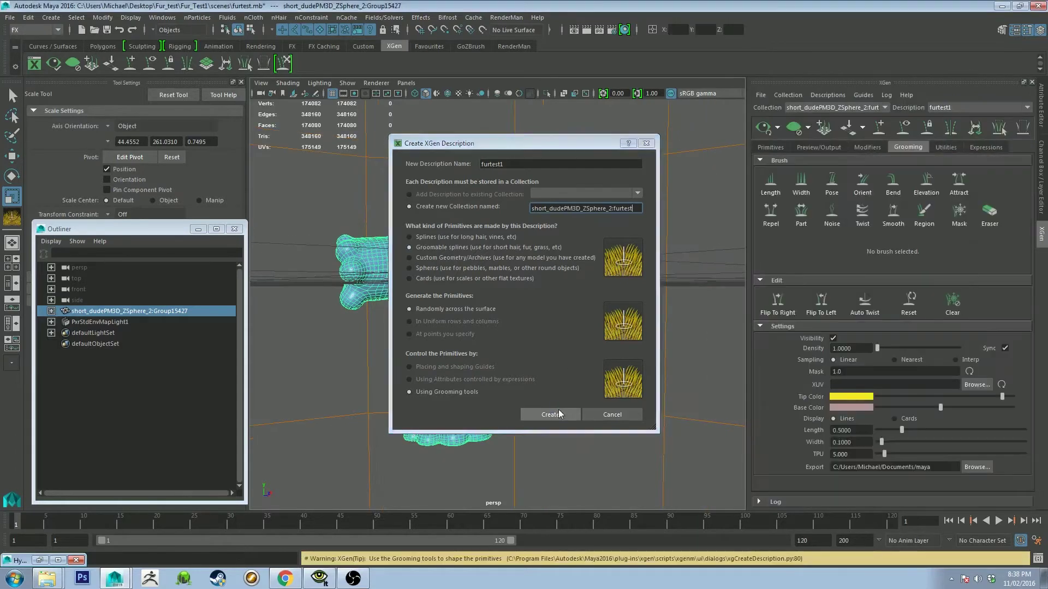
Orbit, zoom and pan around the torso to inspect the newly grown fur
mouse_move(611, 242)
alt+mouse_down()
mouse_move(545, 273)
mouse_move(638, 227)
mouse_move(617, 246)
alt+mouse_up()
scroll(494, 311, up, 5)
alt+drag(593, 341, 491, 235)
alt+middle_drag(404, 202, 486, 243)
alt+drag(486, 243, 453, 214)
scroll(494, 284, down, 5)
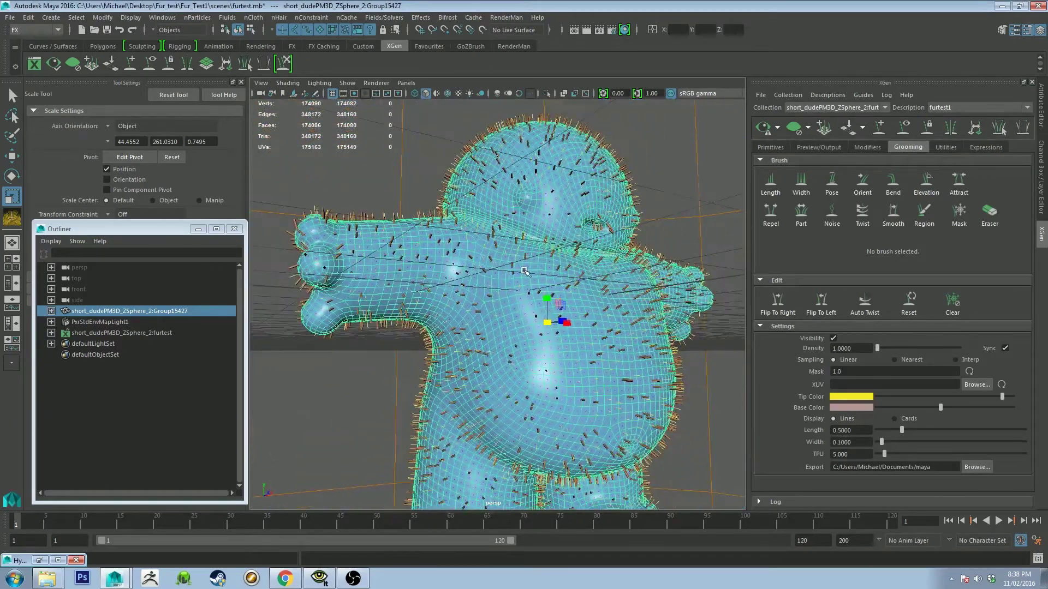
alt+middle_drag(572, 318, 555, 267)
alt+right_drag(555, 267, 556, 225)
alt+middle_drag(555, 226, 570, 255)
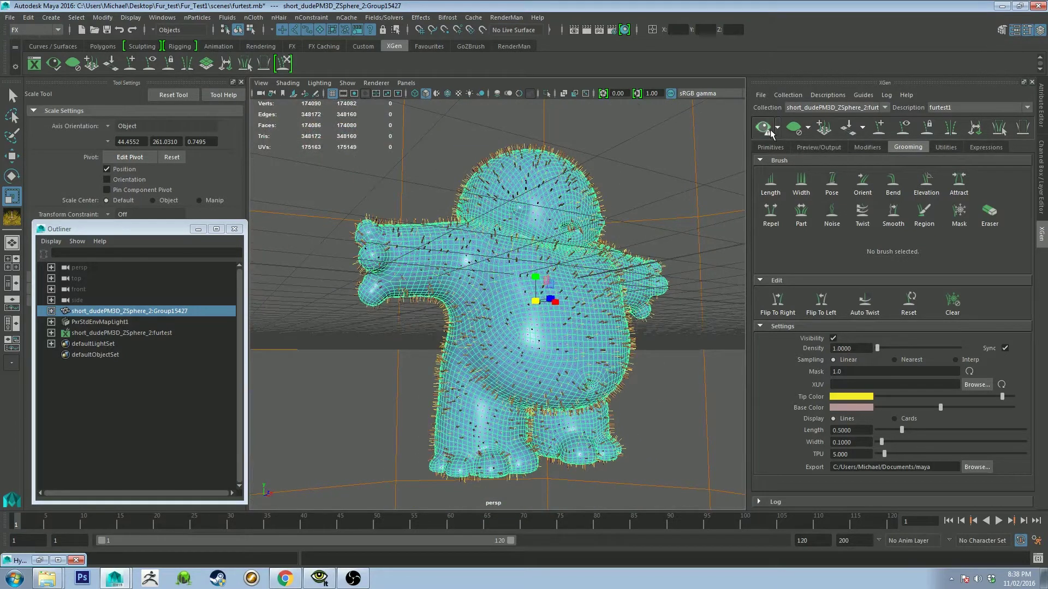
alt+drag(637, 171, 655, 194)
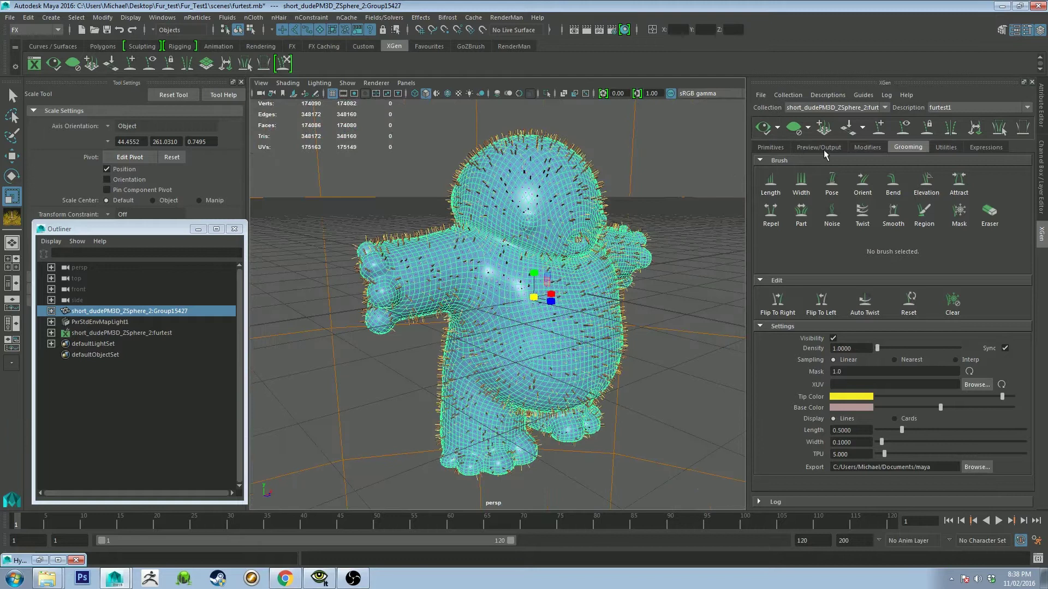
Set the furtest1 Preview/Output renderer to RenderMan
click(796, 147)
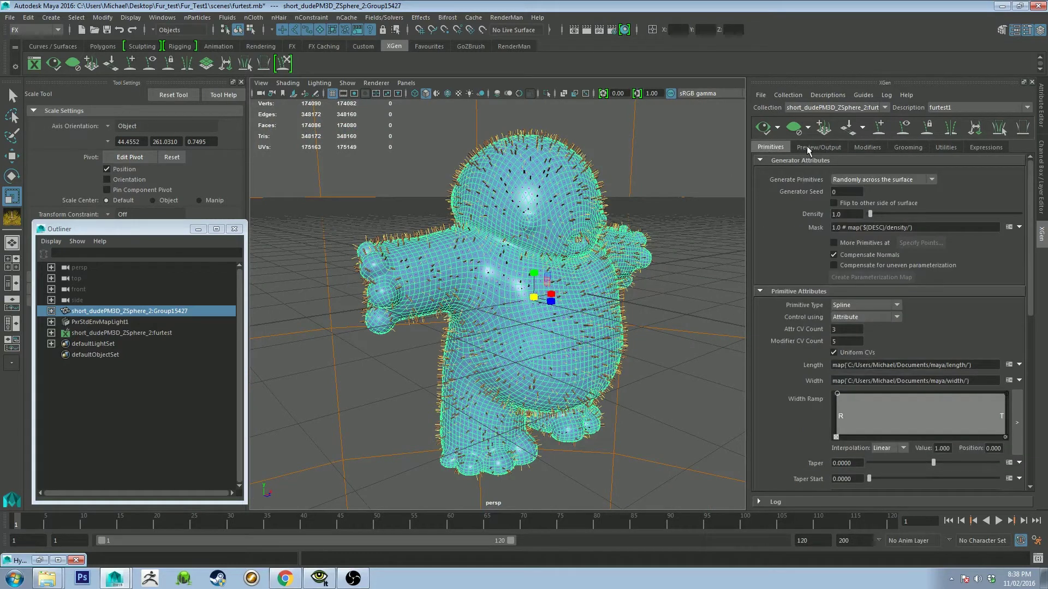
click(807, 145)
scroll(929, 262, down, 3)
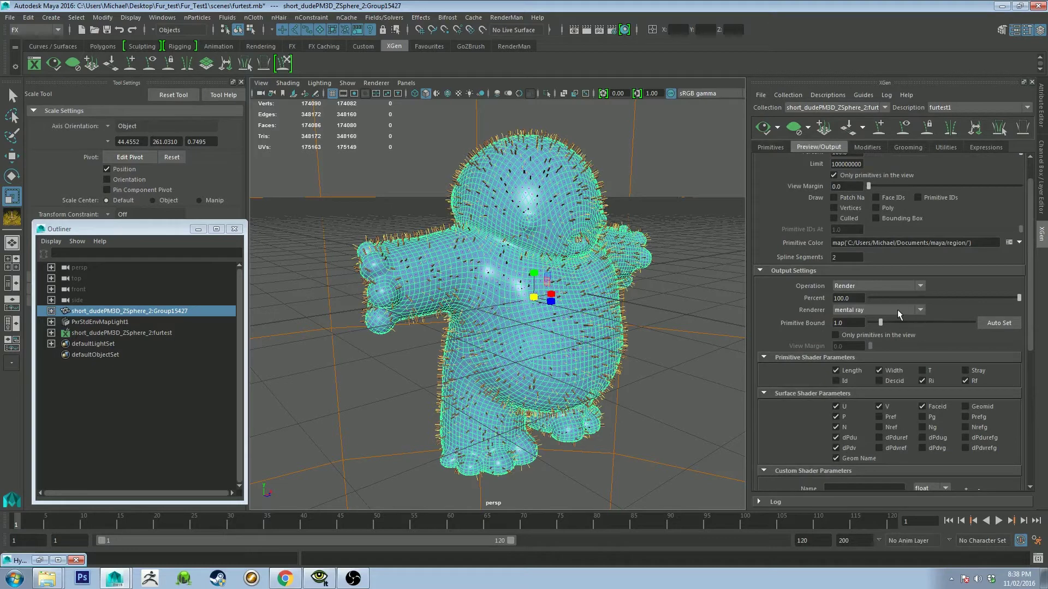
scroll(857, 312, up, 3)
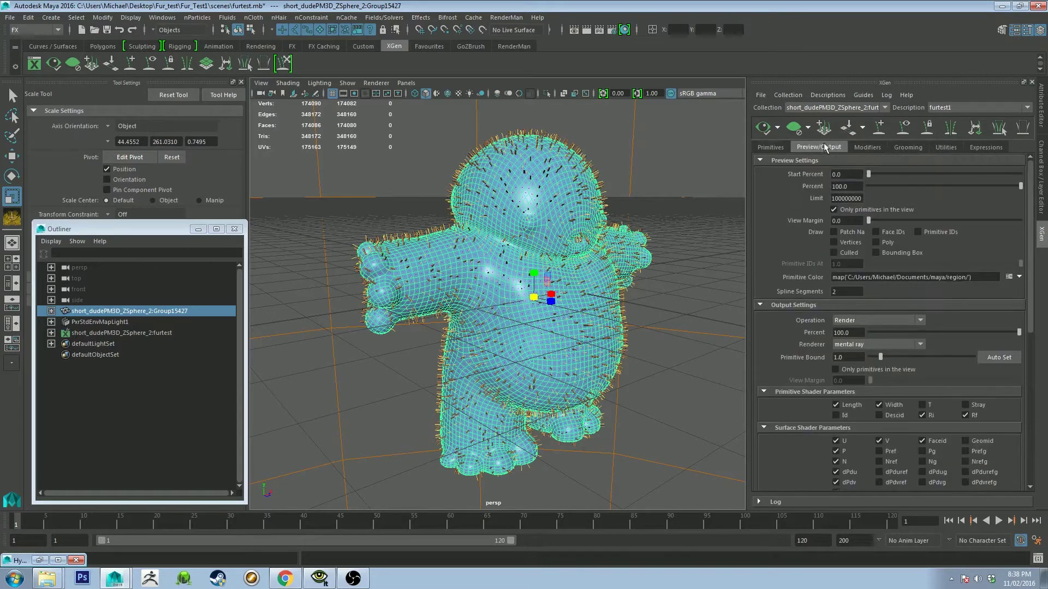
click(892, 342)
click(865, 362)
Create a new PxrMarschnerHair shading group for the fur
scroll(869, 355, down, 3)
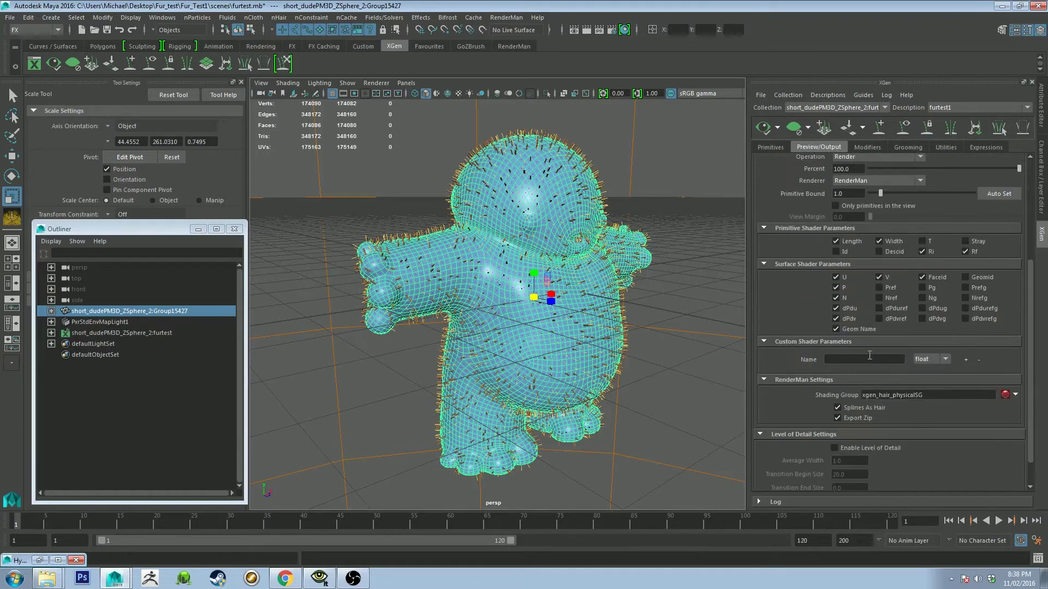
scroll(859, 327, down, 2)
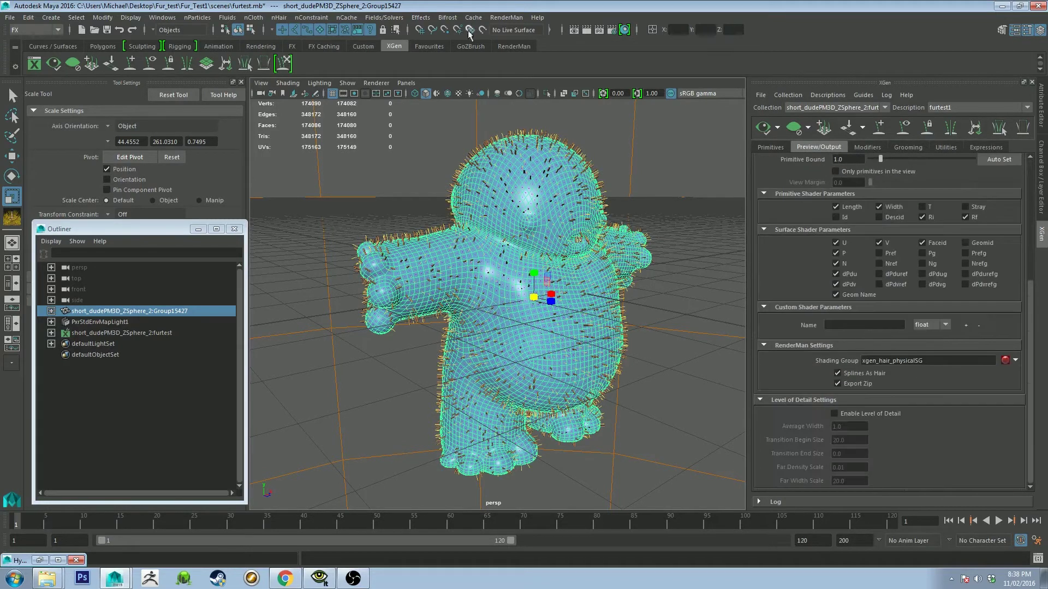
click(1016, 360)
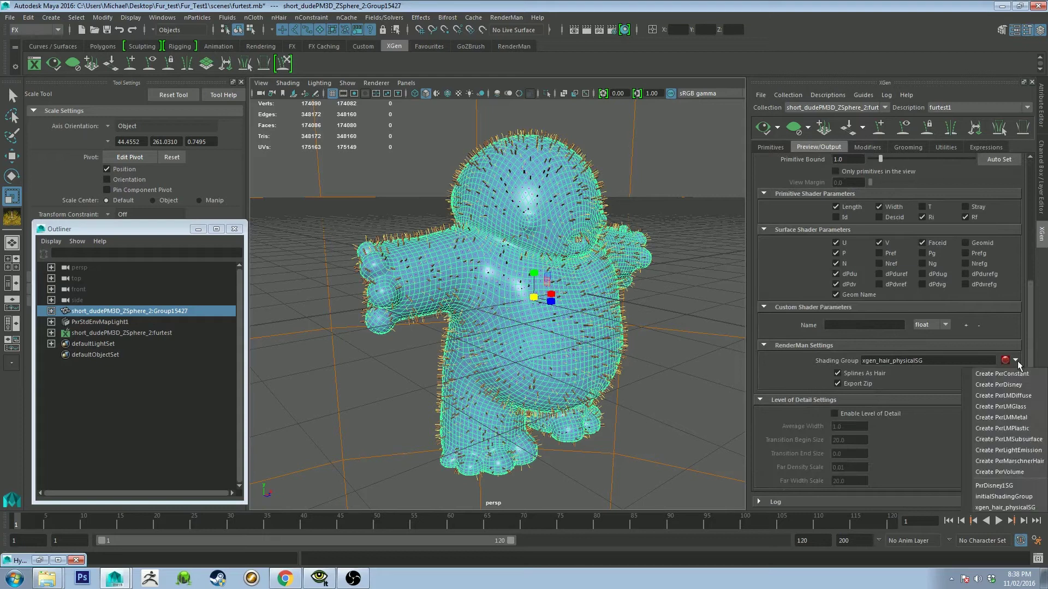
click(1011, 463)
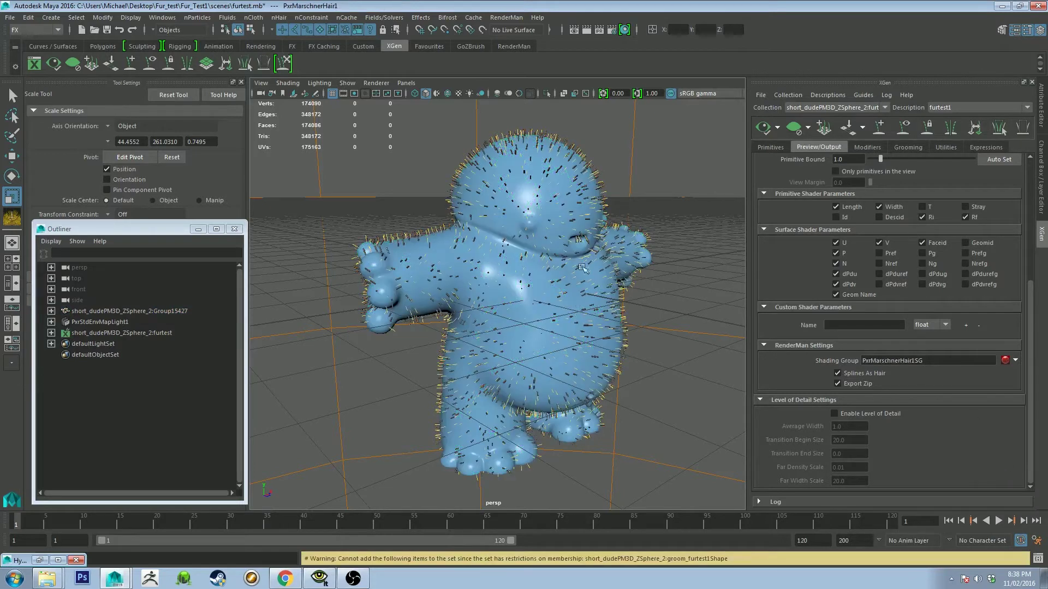
click(41, 561)
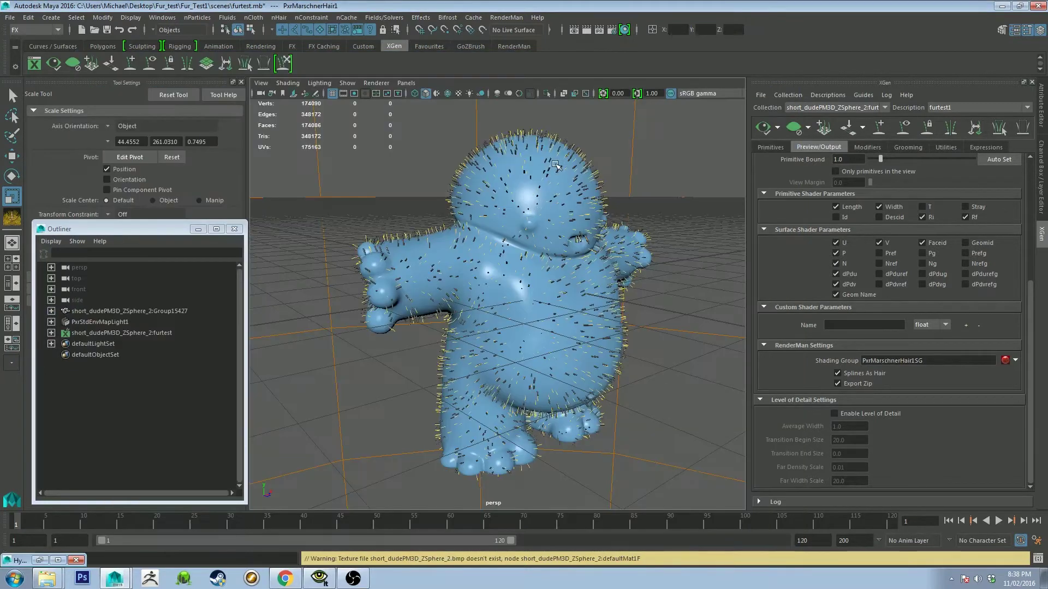
Set PxrMarschnerHair1's diffuse colour to bright magenta in Hypershade
click(748, 59)
click(39, 560)
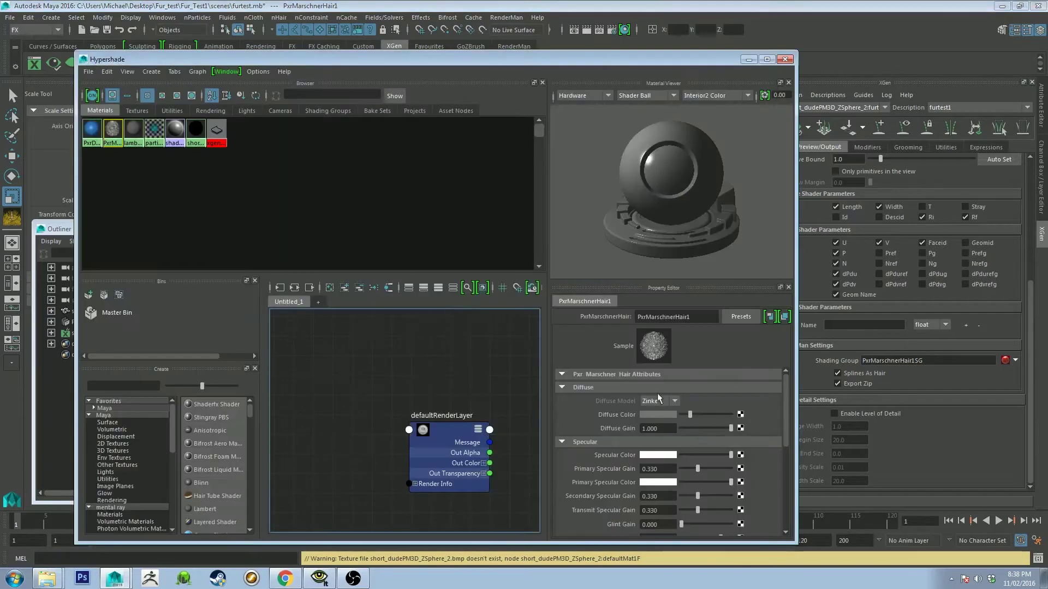
click(658, 416)
mouse_move(750, 435)
mouse_down()
mouse_move(755, 428)
mouse_move(755, 447)
mouse_up()
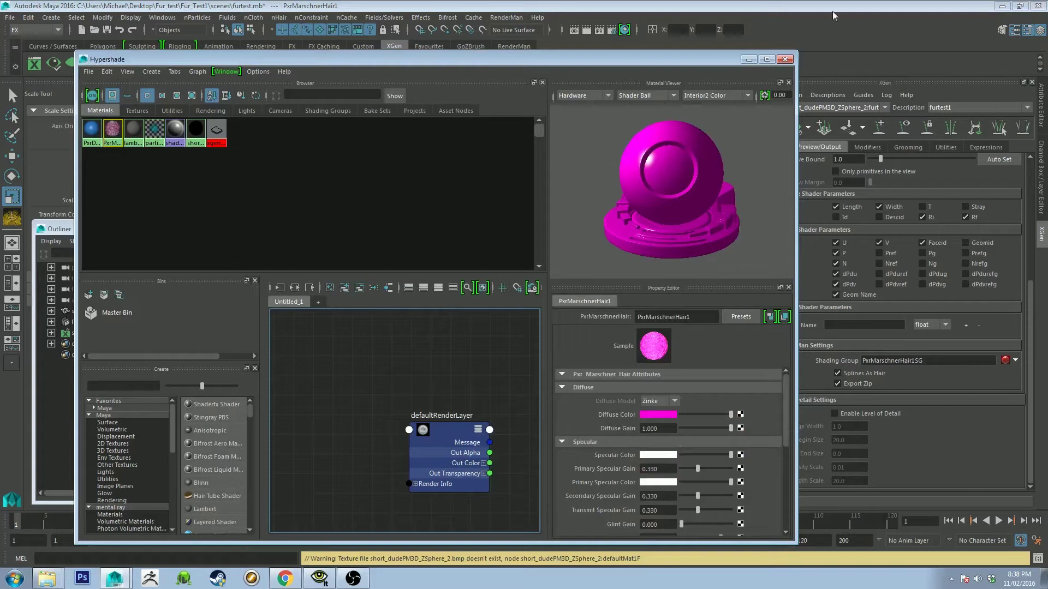
click(748, 59)
mouse_move(621, 254)
alt+mouse_down()
mouse_move(613, 241)
mouse_move(586, 272)
alt+mouse_up()
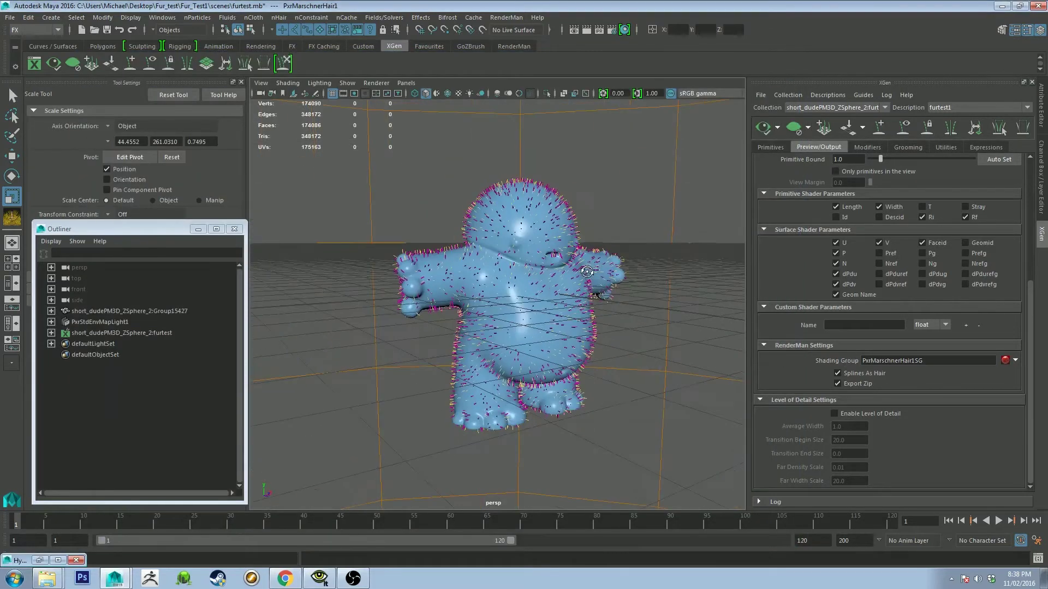
Choose RenderMan/RIS as the renderer and dolly closer to the furry character
click(1016, 360)
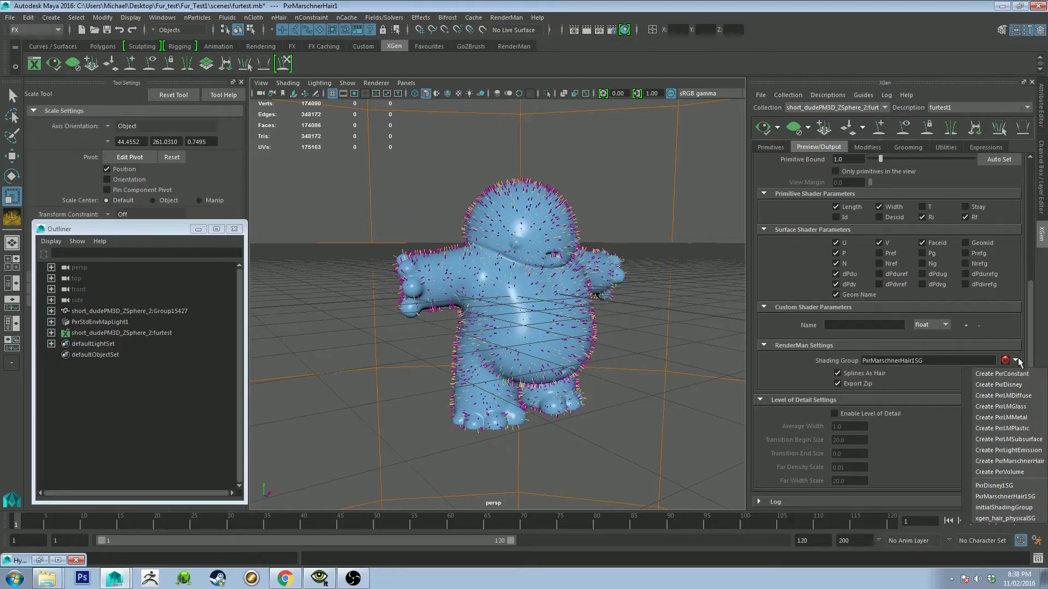
click(1020, 315)
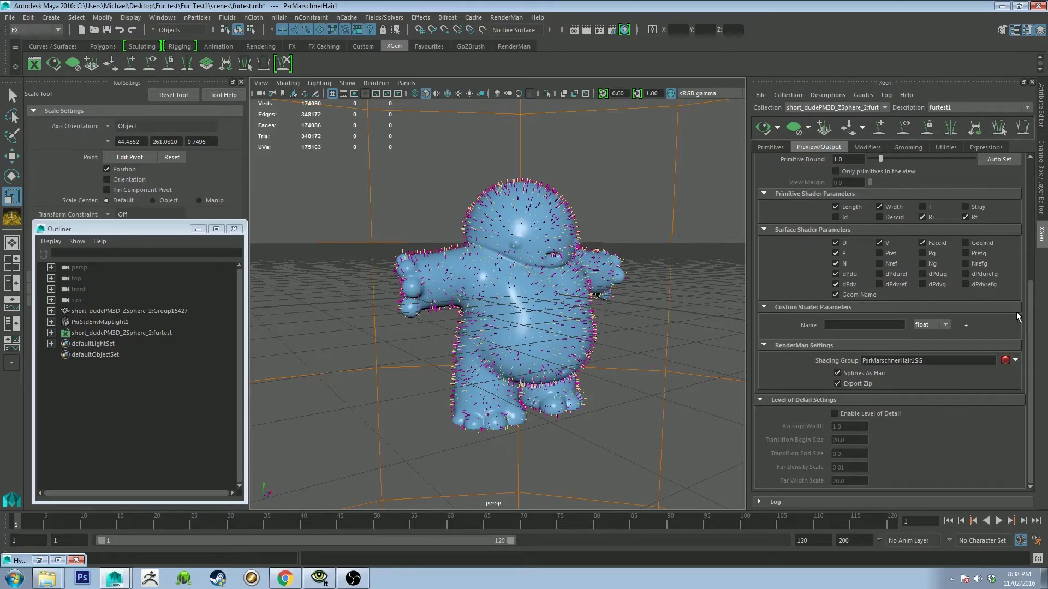
click(504, 18)
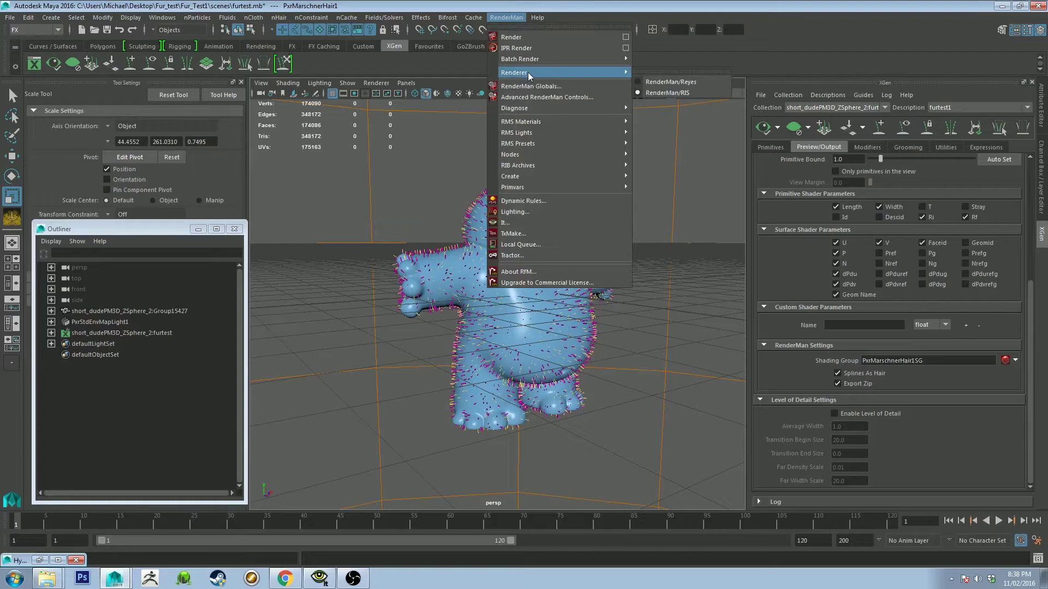
mouse_move(609, 74)
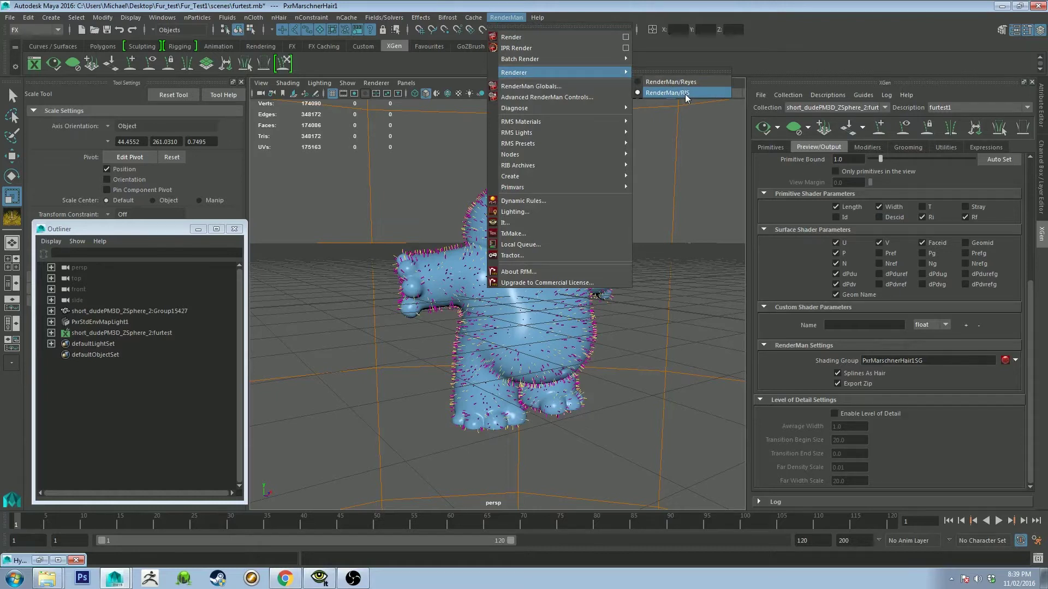
click(685, 94)
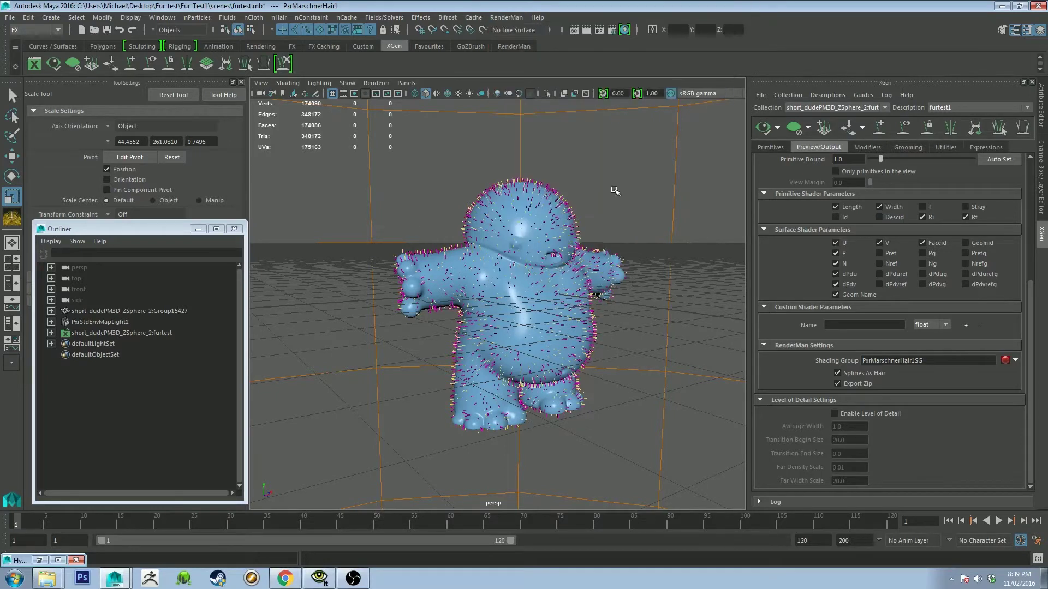
alt+drag(614, 190, 603, 196)
alt+right_drag(603, 195, 617, 239)
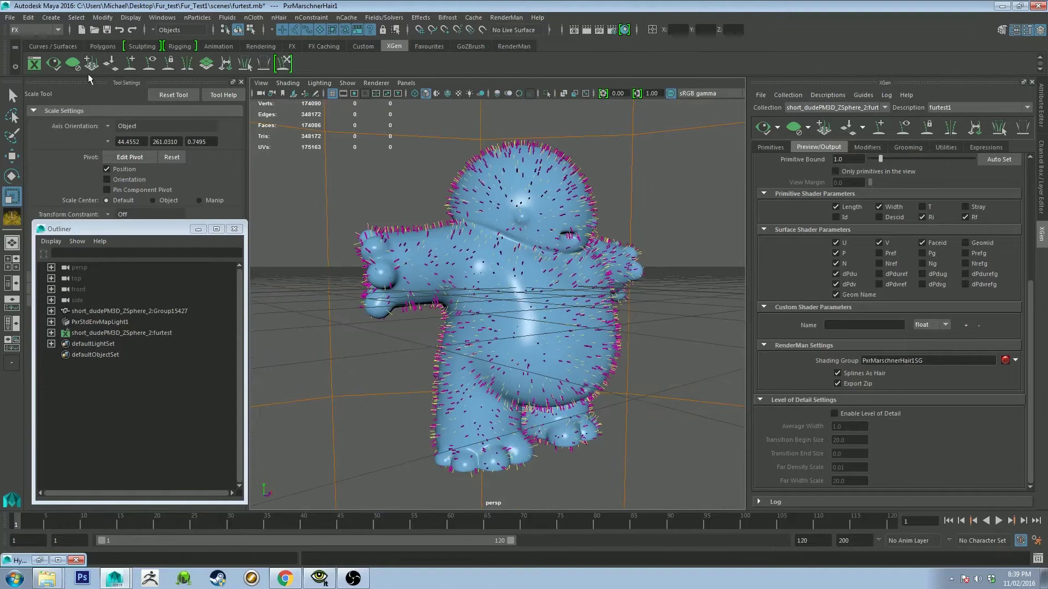
Render the magenta-furred character in RenderMan, then cancel the render and minimize its window
click(508, 46)
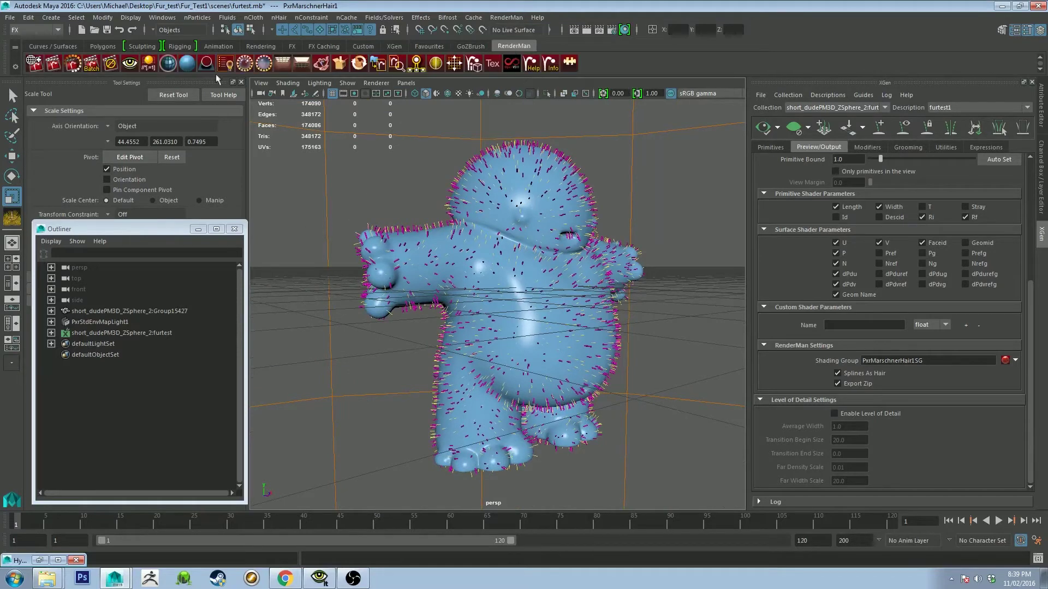
click(72, 65)
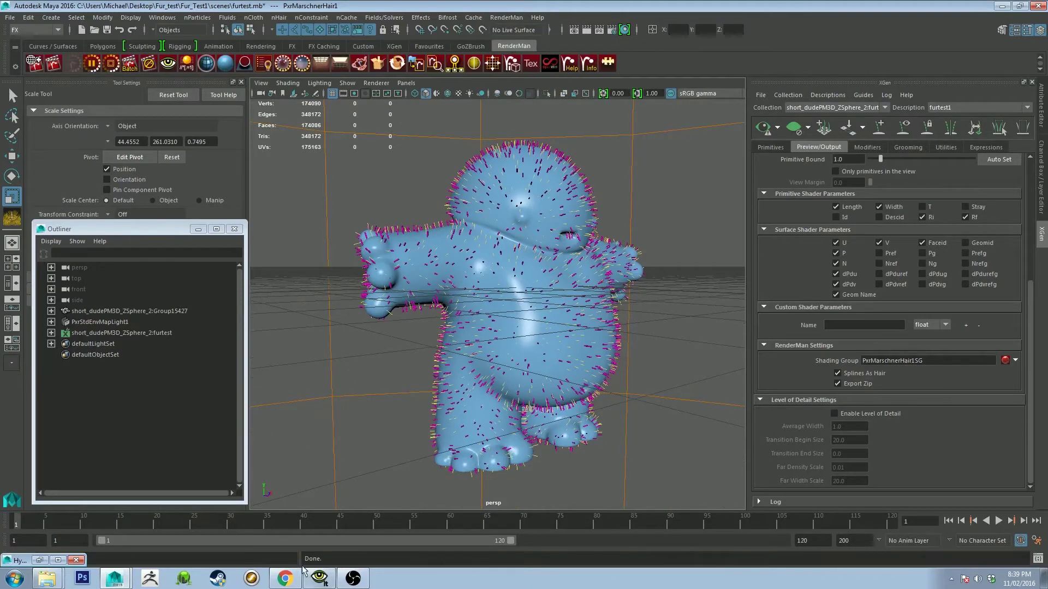
click(320, 579)
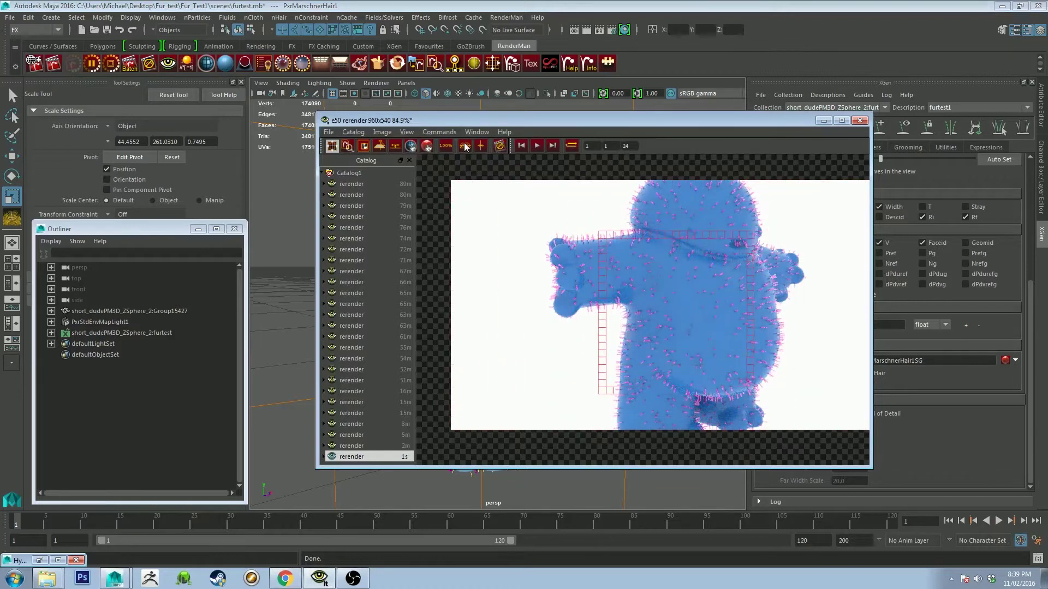
click(498, 147)
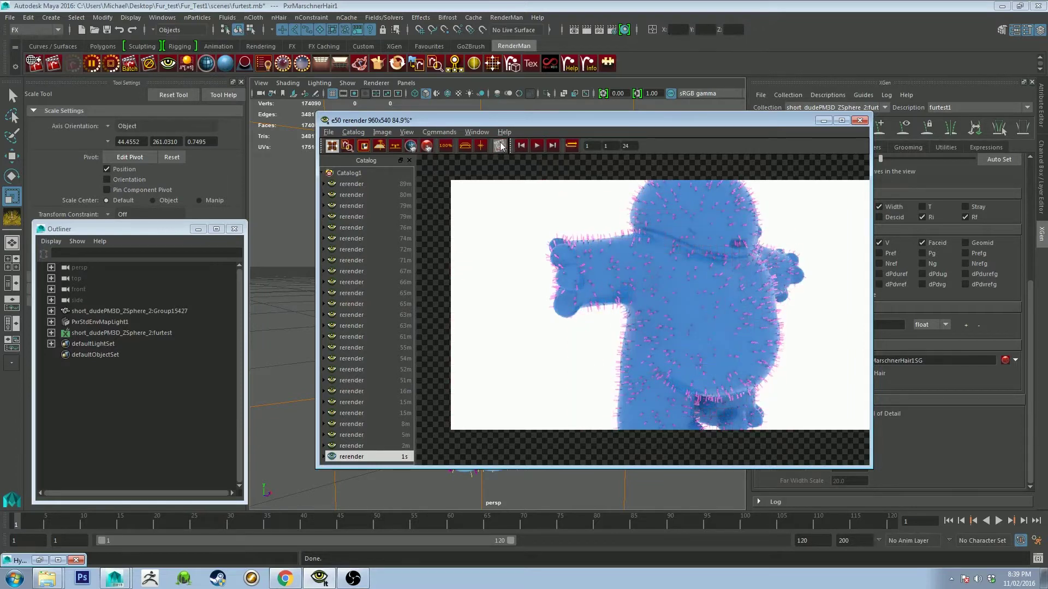
click(824, 121)
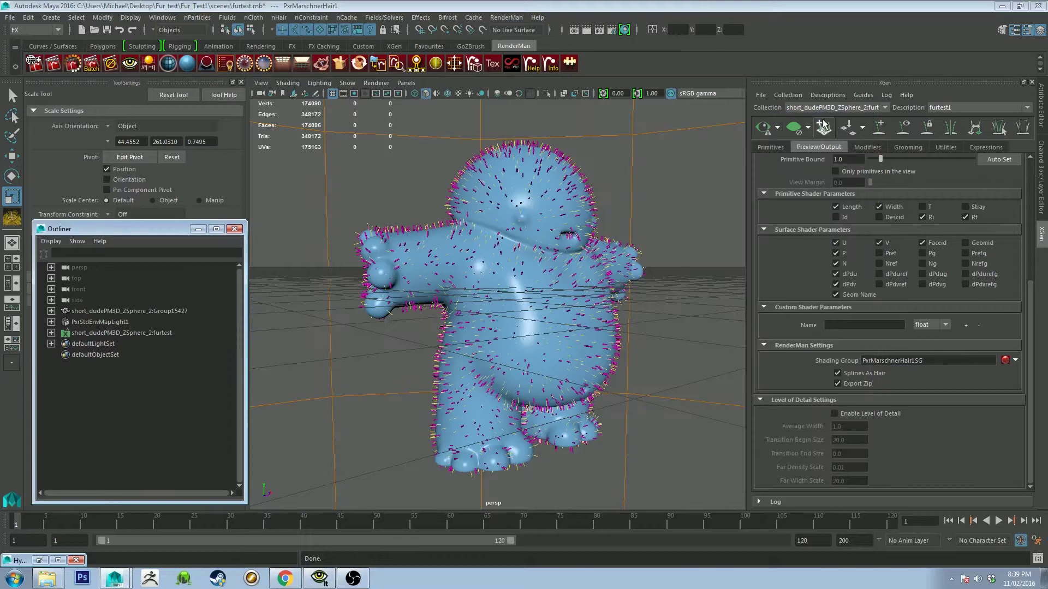
Raise the furtest1 fur density to 18.42 on the Primitives tab and refresh the preview
click(770, 147)
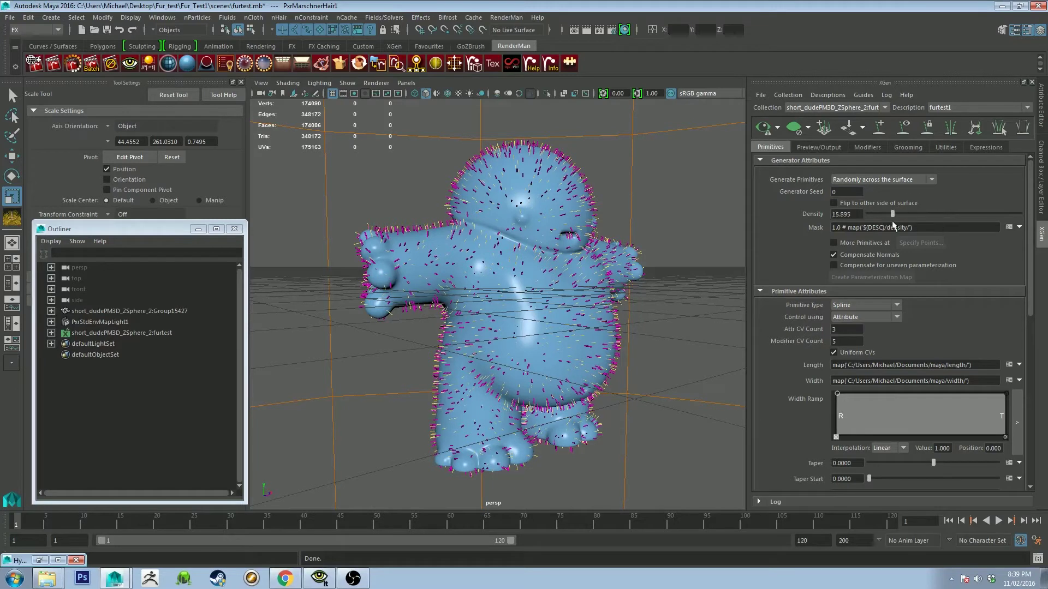
drag(886, 224, 895, 215)
click(764, 129)
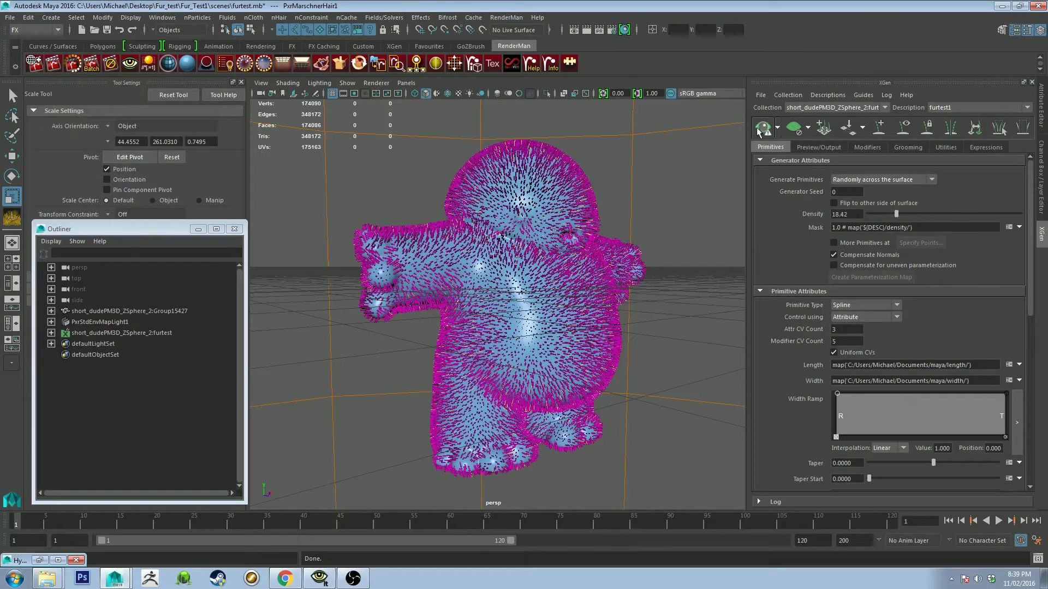
alt+drag(594, 198, 629, 205)
alt+right_drag(628, 205, 665, 236)
alt+drag(665, 237, 724, 273)
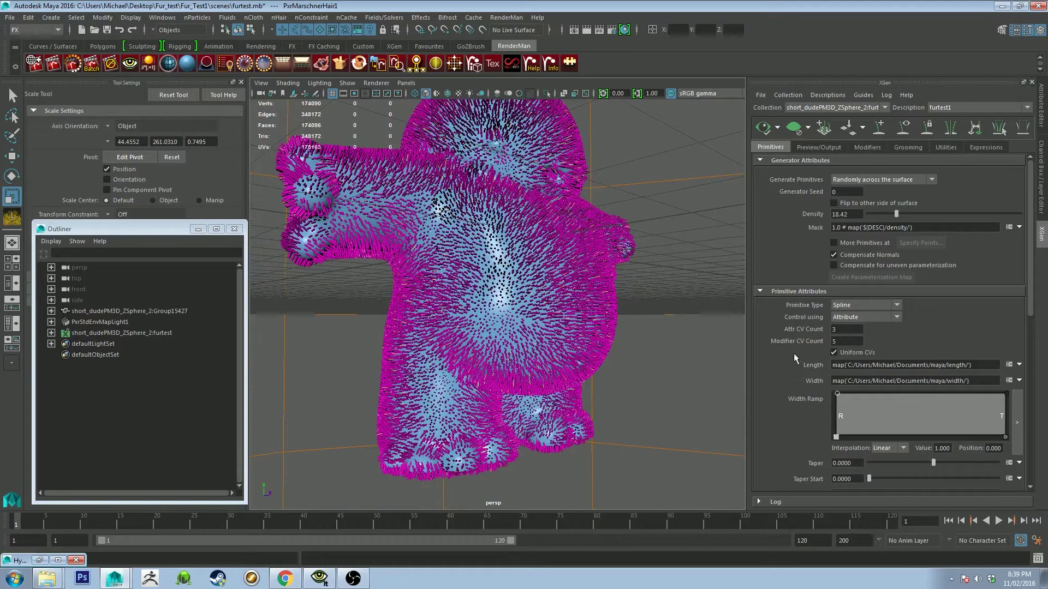
scroll(793, 352, down, 3)
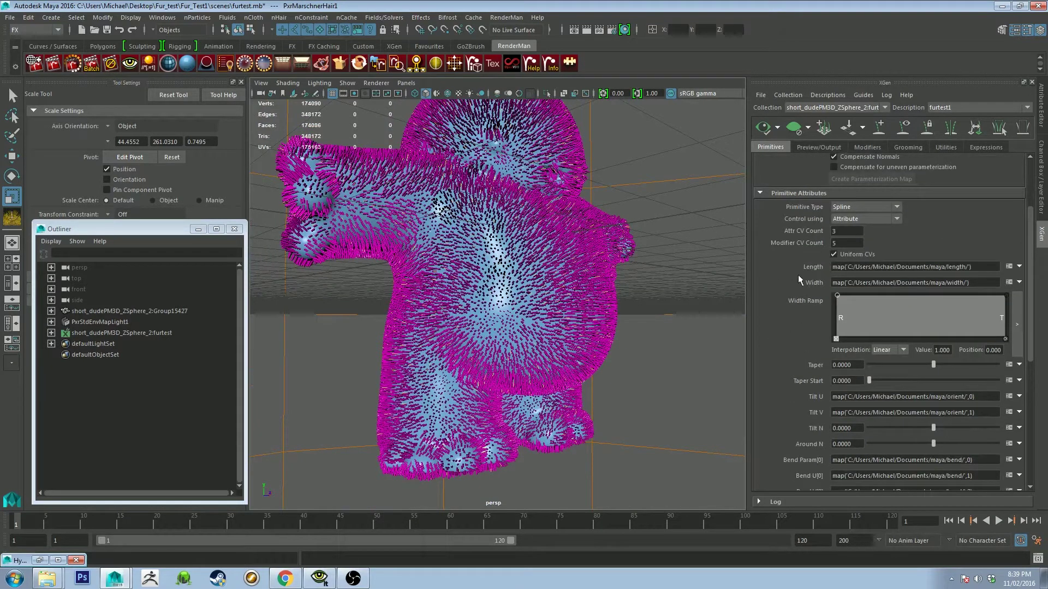
Give the fur length a rand(5,10) expression, save and accept it, then preview the long fur
click(1019, 266)
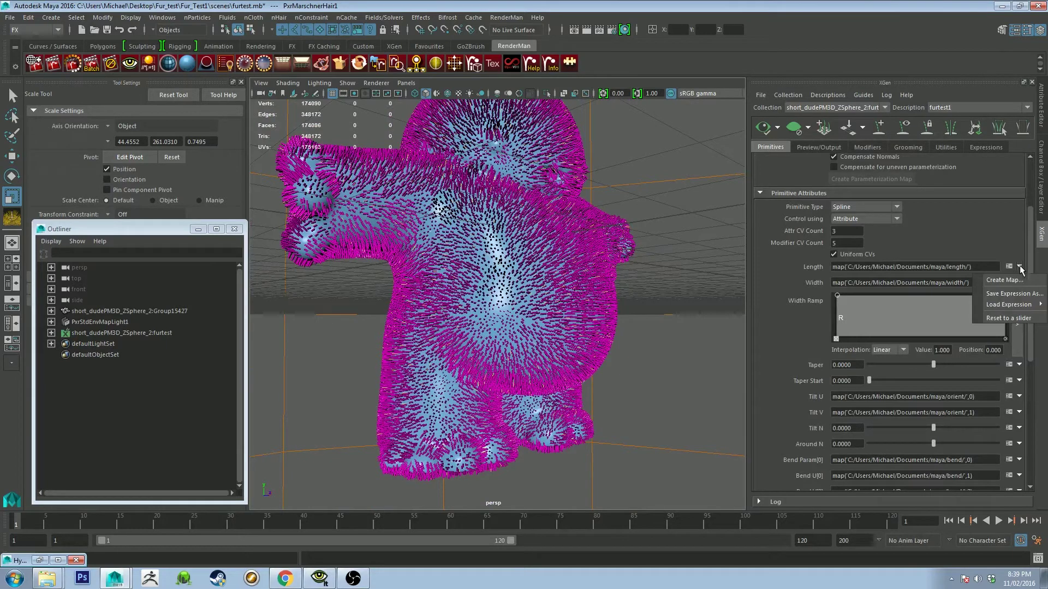
click(989, 308)
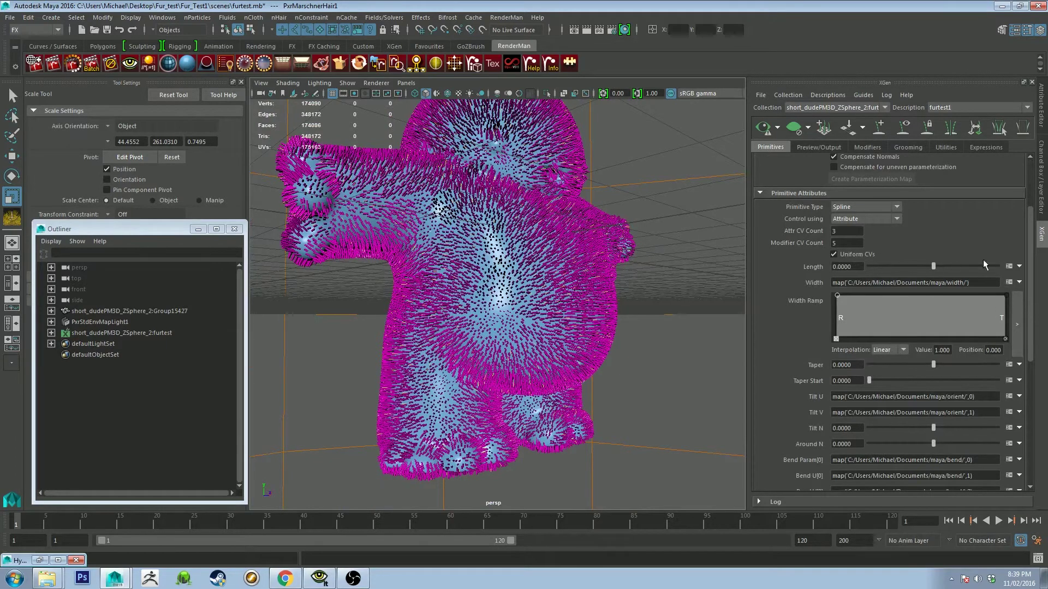
click(1009, 267)
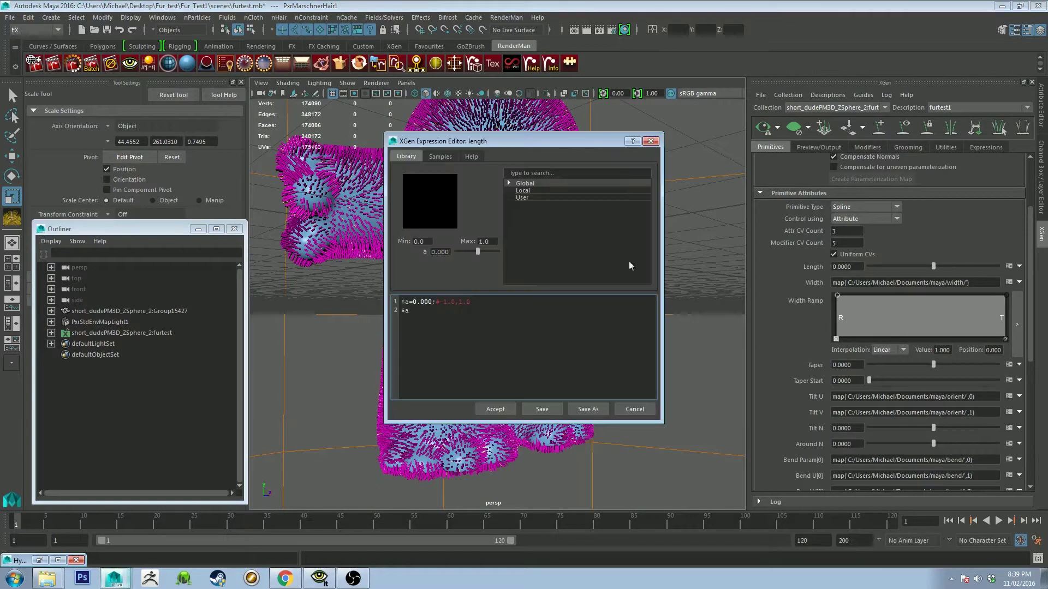
drag(548, 350, 221, 230)
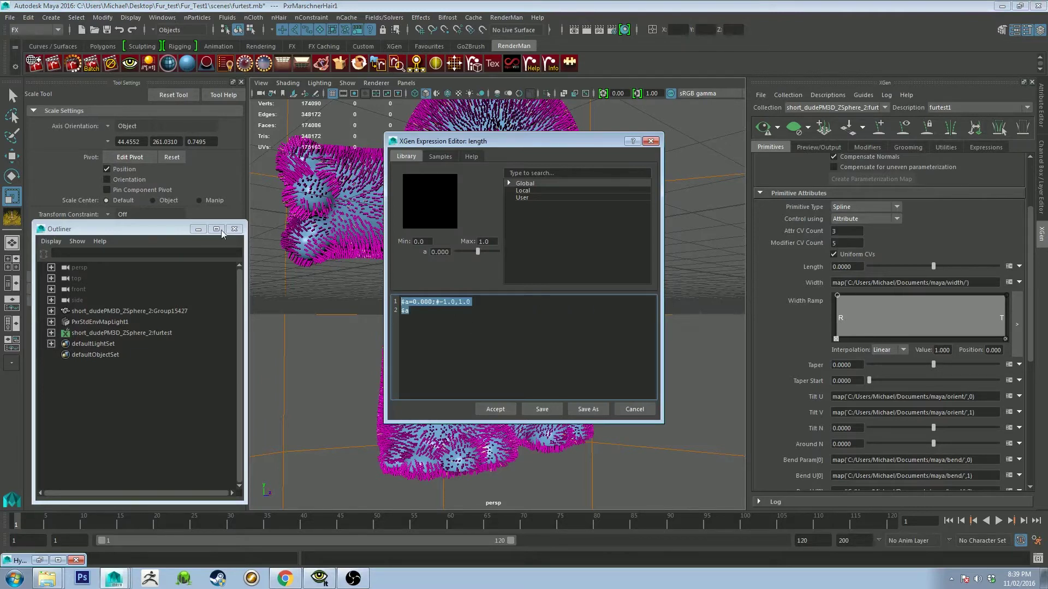
text(rand(5,10)
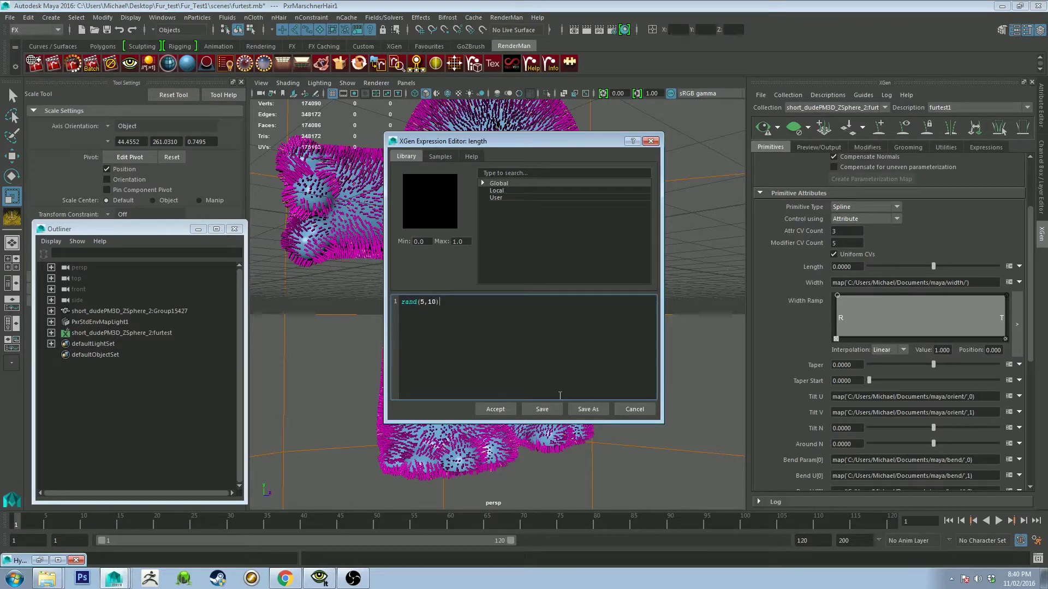
click(536, 411)
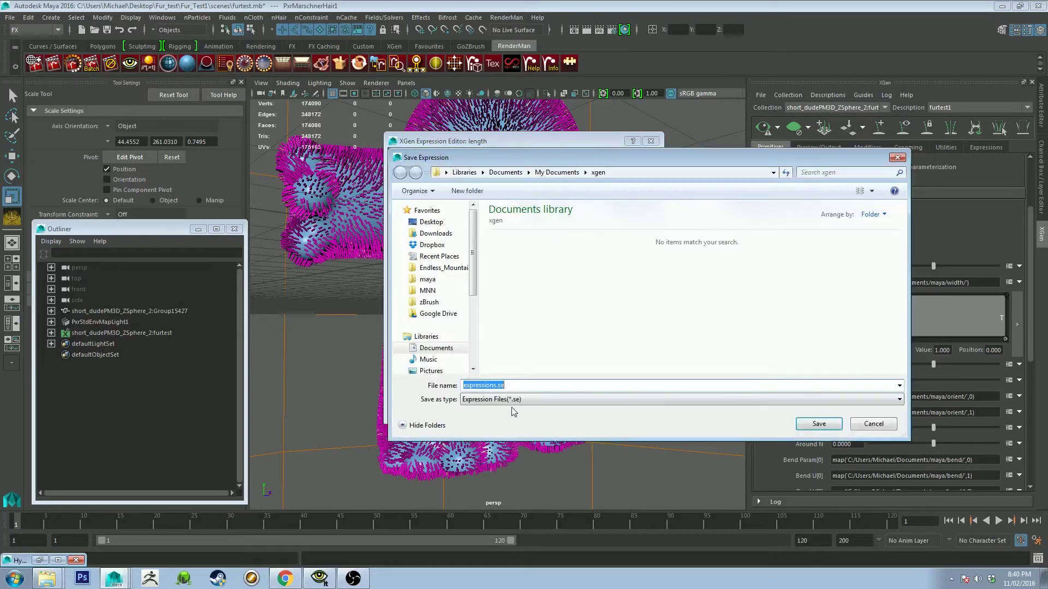
click(838, 427)
click(495, 410)
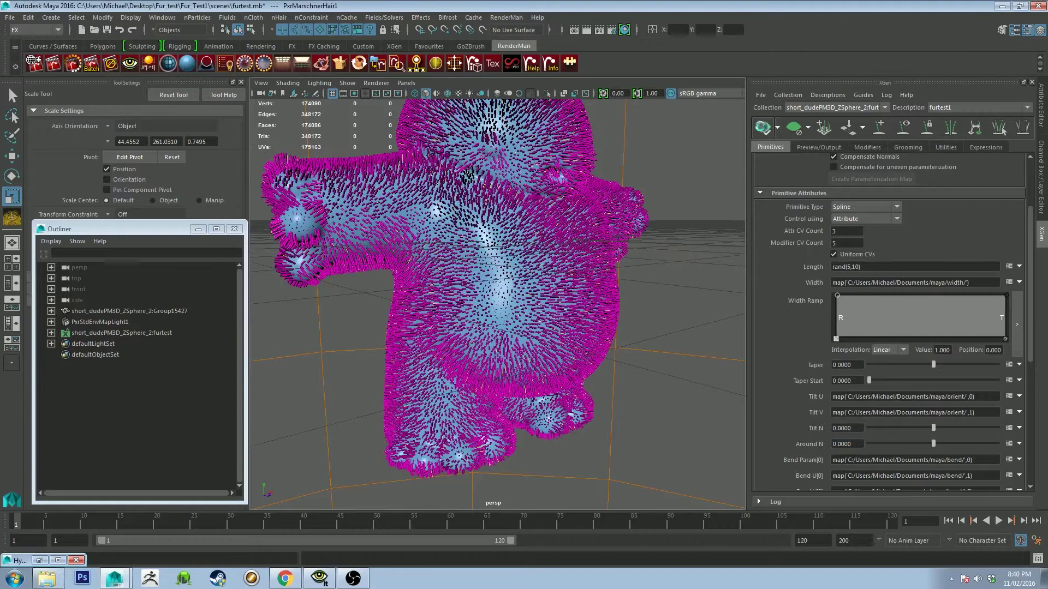
alt+right_drag(635, 293, 622, 164)
alt+drag(647, 235, 626, 255)
click(762, 126)
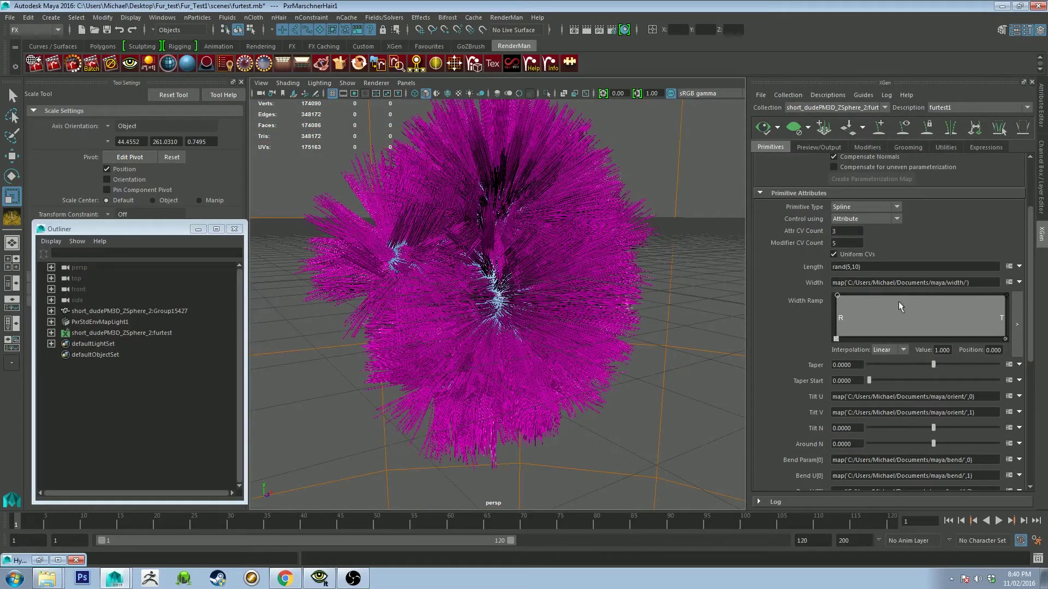
Shorten the length expression to rand(.5,1) and refresh the fur preview
click(848, 267)
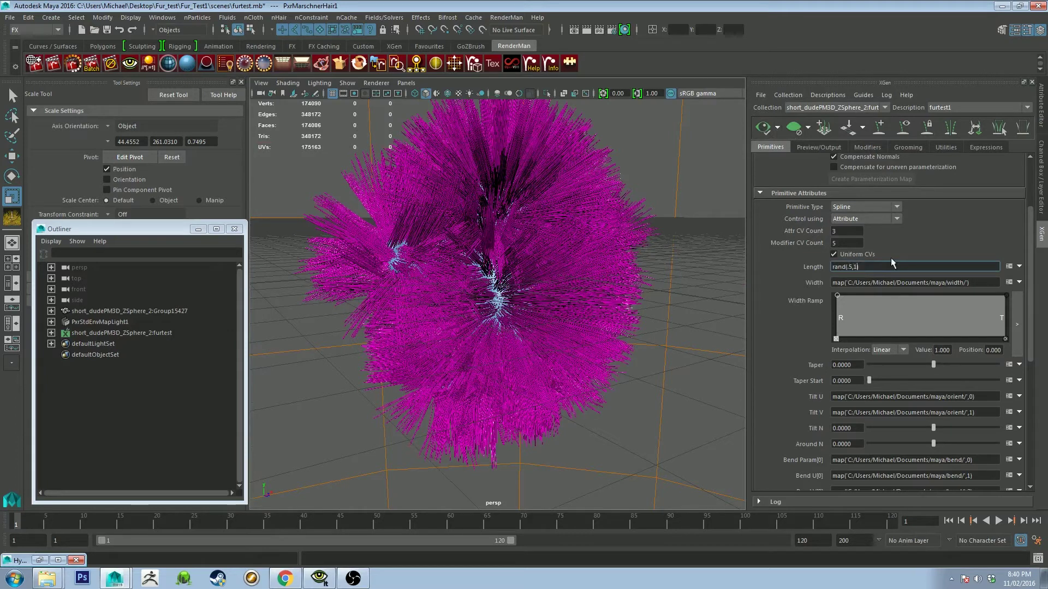
key(Return)
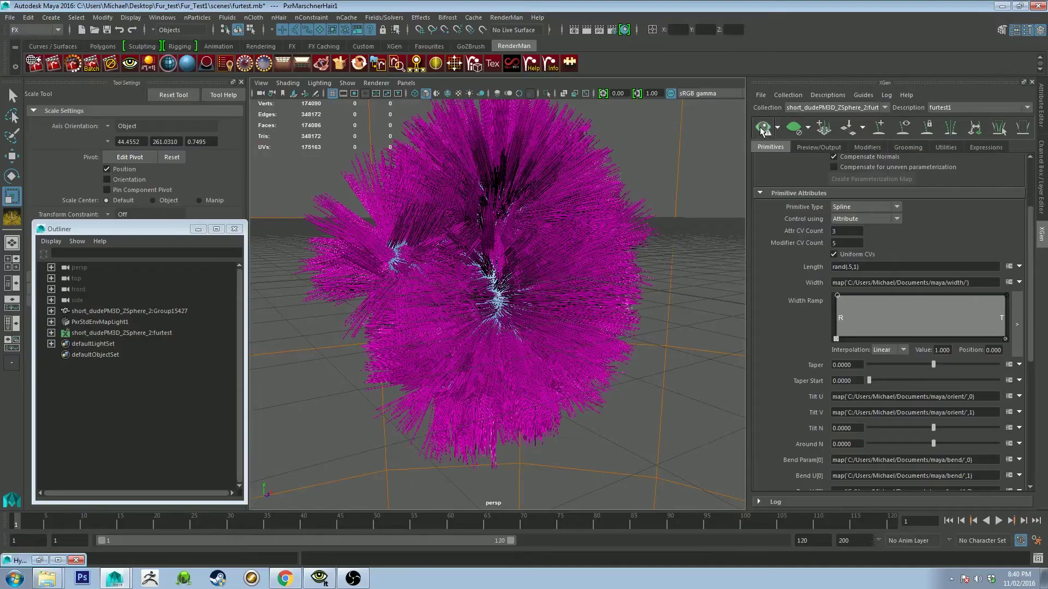
click(762, 127)
scroll(656, 278, up, 8)
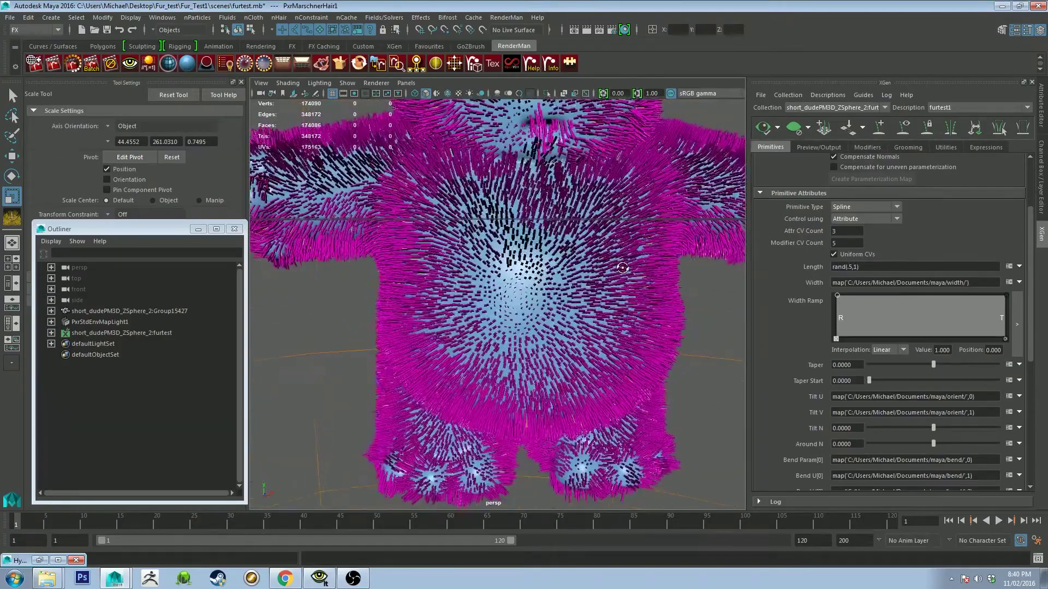
alt+drag(623, 268, 655, 285)
alt+right_drag(654, 285, 641, 226)
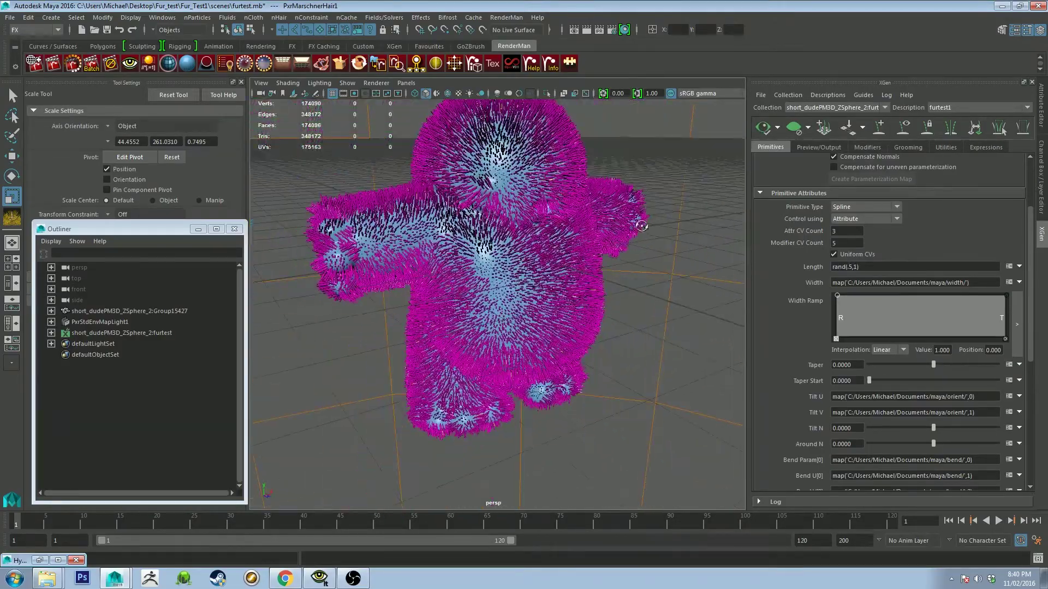
alt+drag(641, 226, 720, 197)
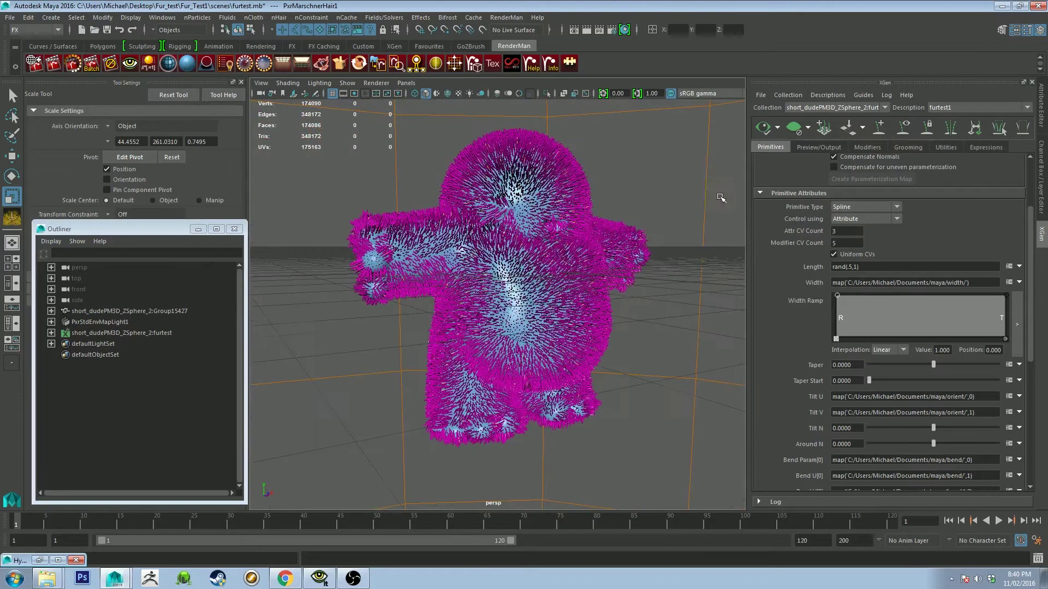
Add a Noise modifier to the furtest1 fur
click(868, 147)
click(993, 175)
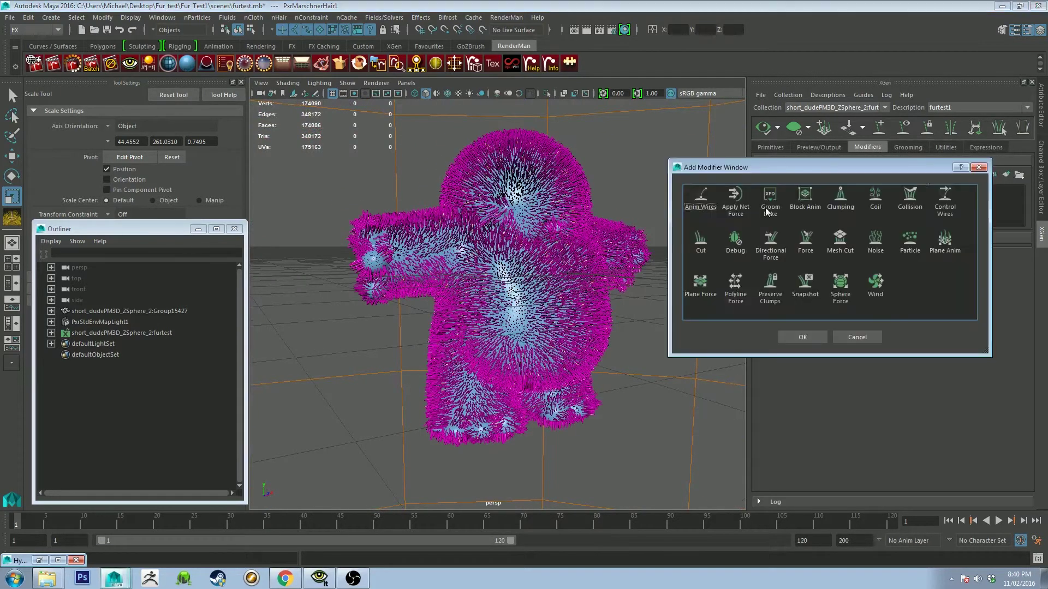
click(873, 240)
click(805, 336)
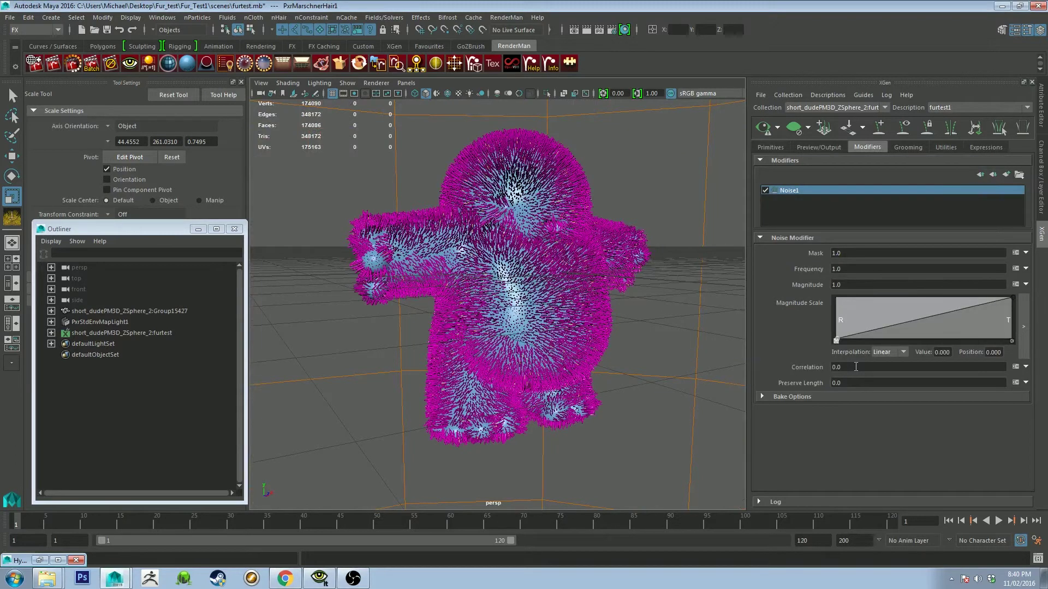
Set the noise magnitude to 2, then lower it to .5
click(853, 284)
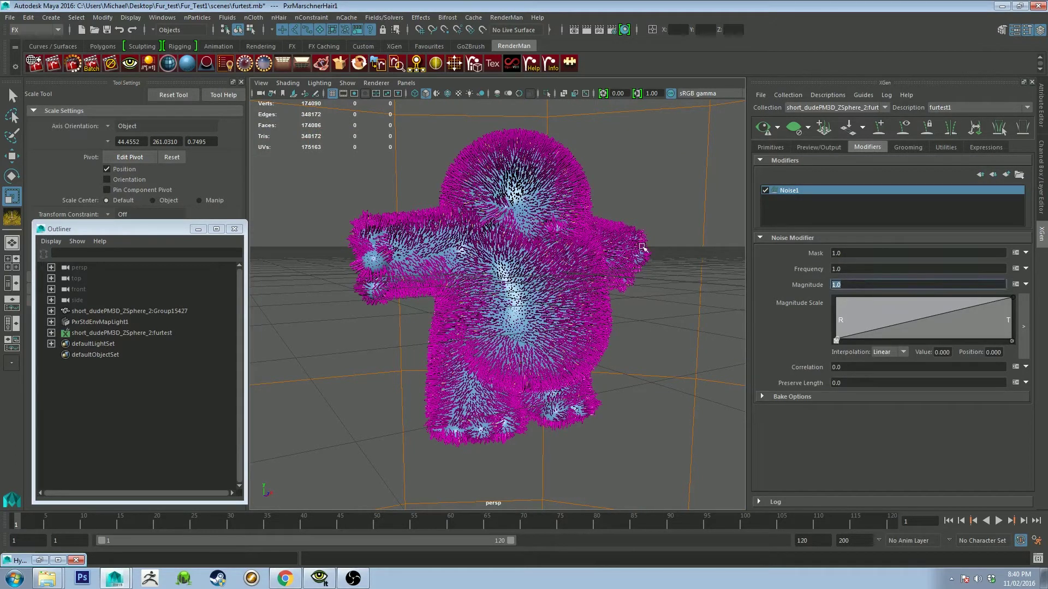
key(Return)
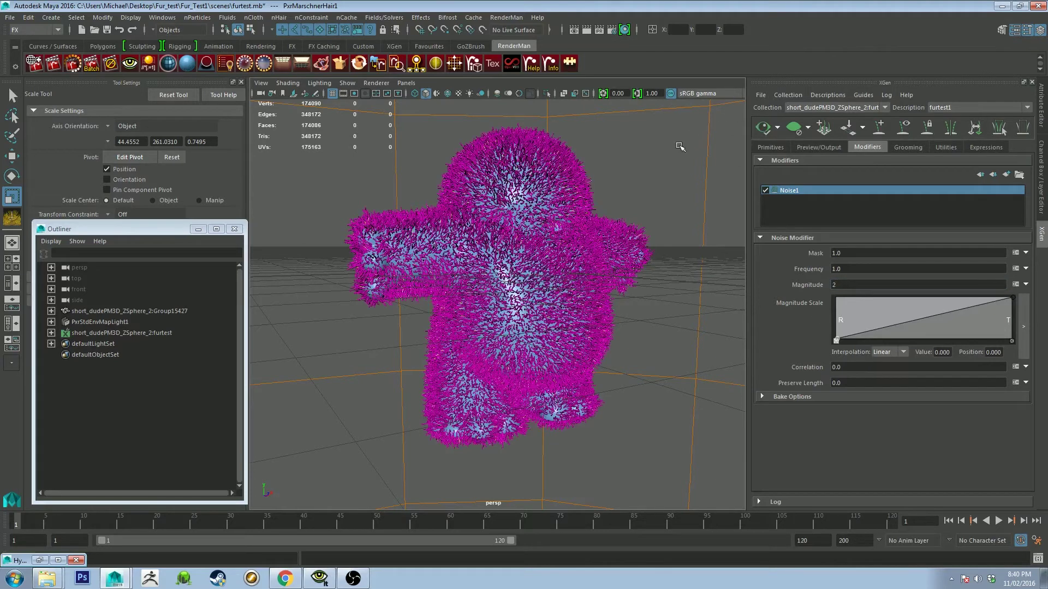
alt+drag(681, 148, 675, 147)
click(854, 281)
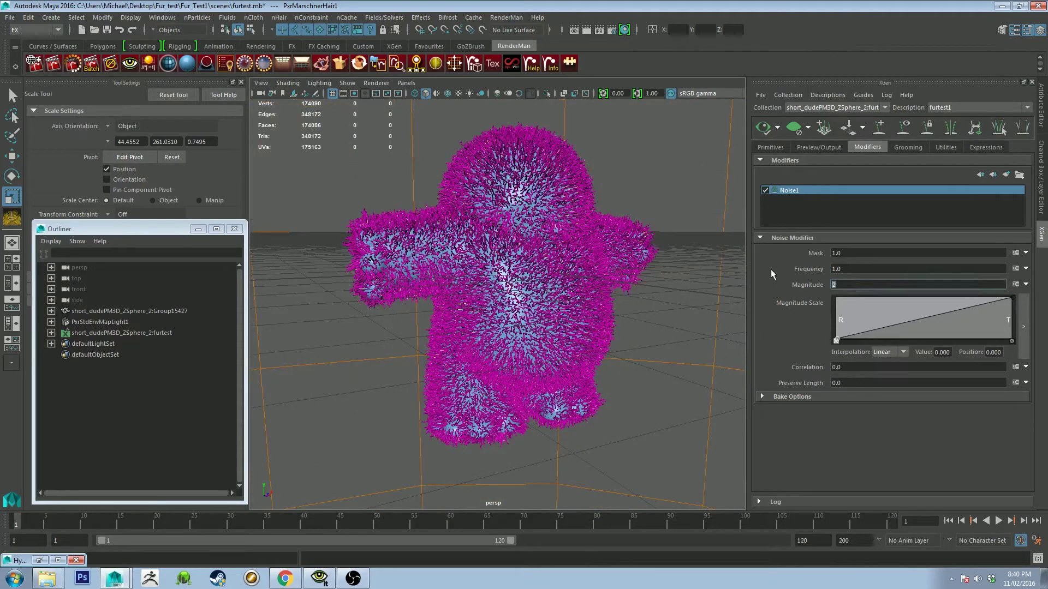
text(.5)
key(Return)
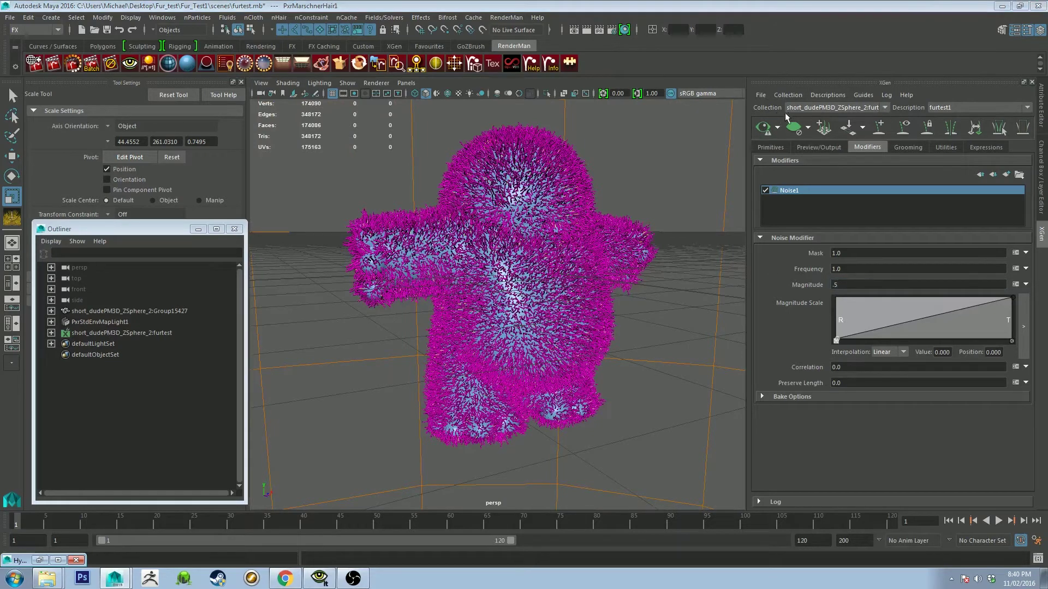
mouse_move(626, 184)
alt+mouse_down()
mouse_move(603, 170)
mouse_move(612, 158)
mouse_move(616, 183)
alt+mouse_up()
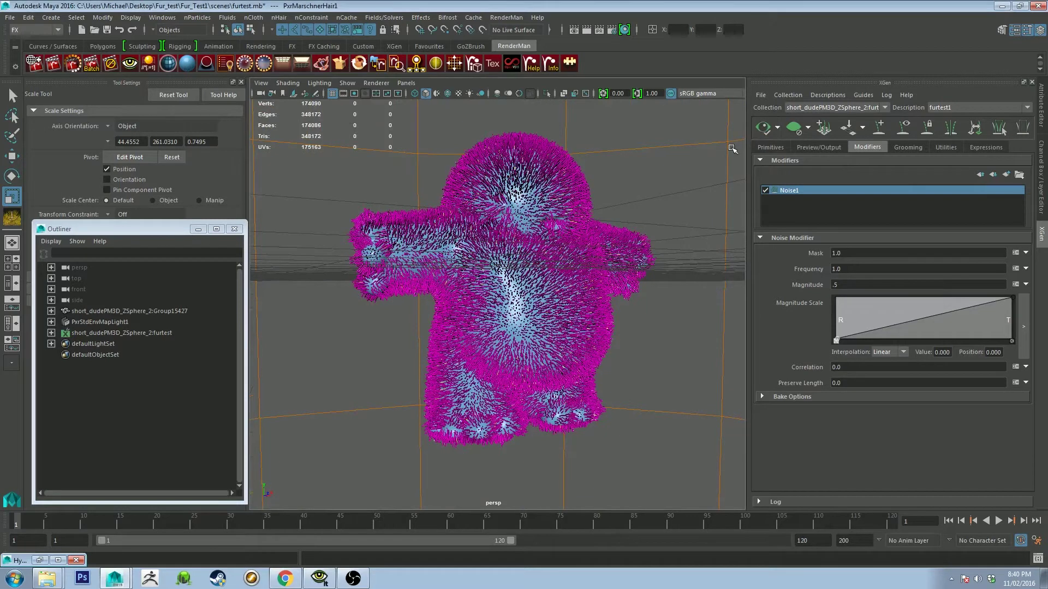
Set the hair taper to 1.0 and preview the tapered fur up close on the belly
click(769, 147)
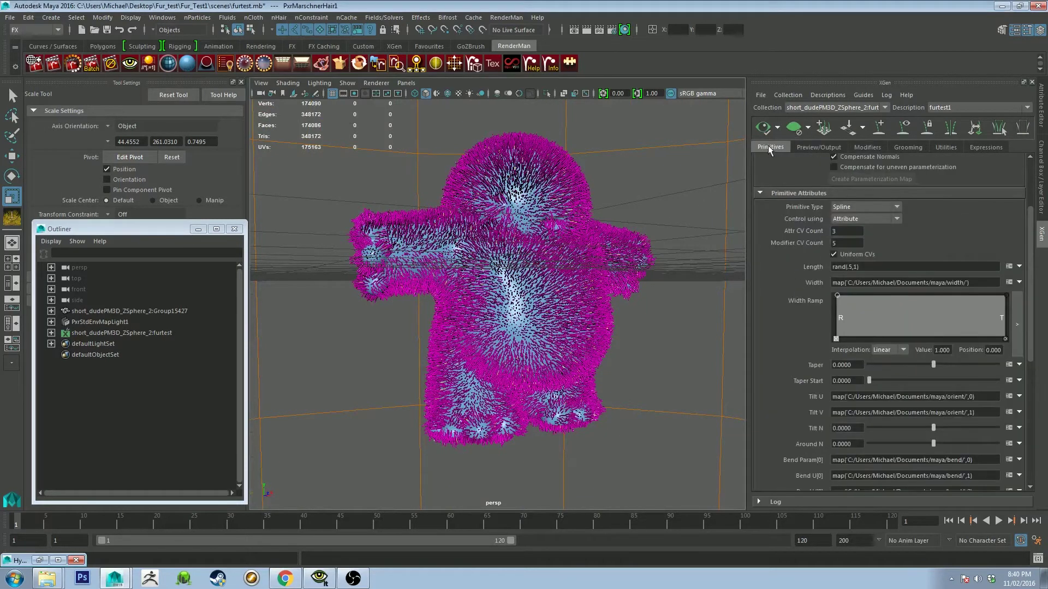
scroll(853, 309, down, 2)
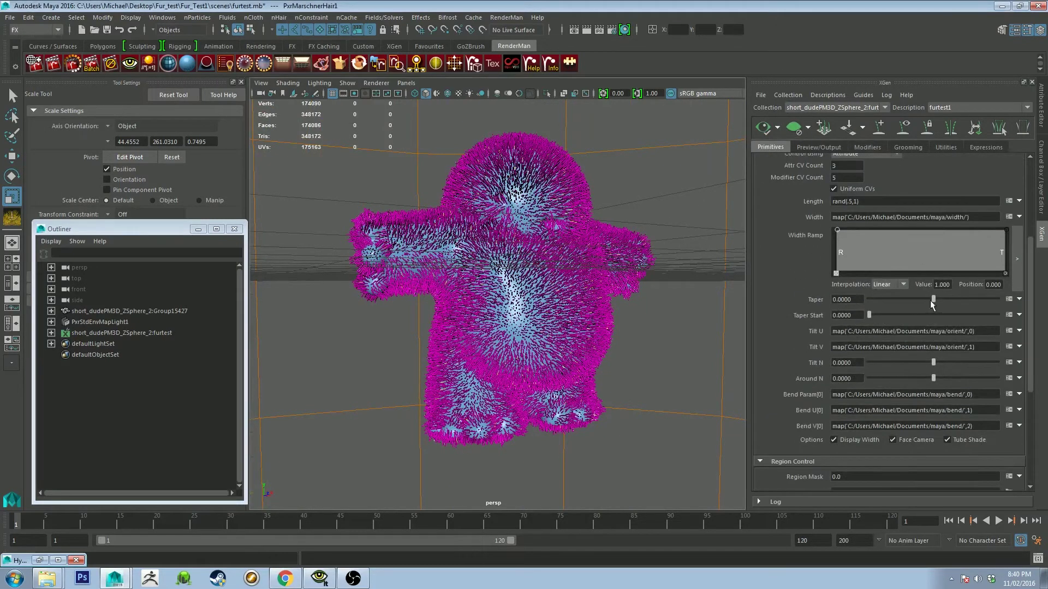
alt+right_drag(448, 301, 669, 422)
mouse_move(570, 312)
alt+mouse_down()
mouse_move(546, 304)
mouse_move(562, 307)
alt+mouse_up()
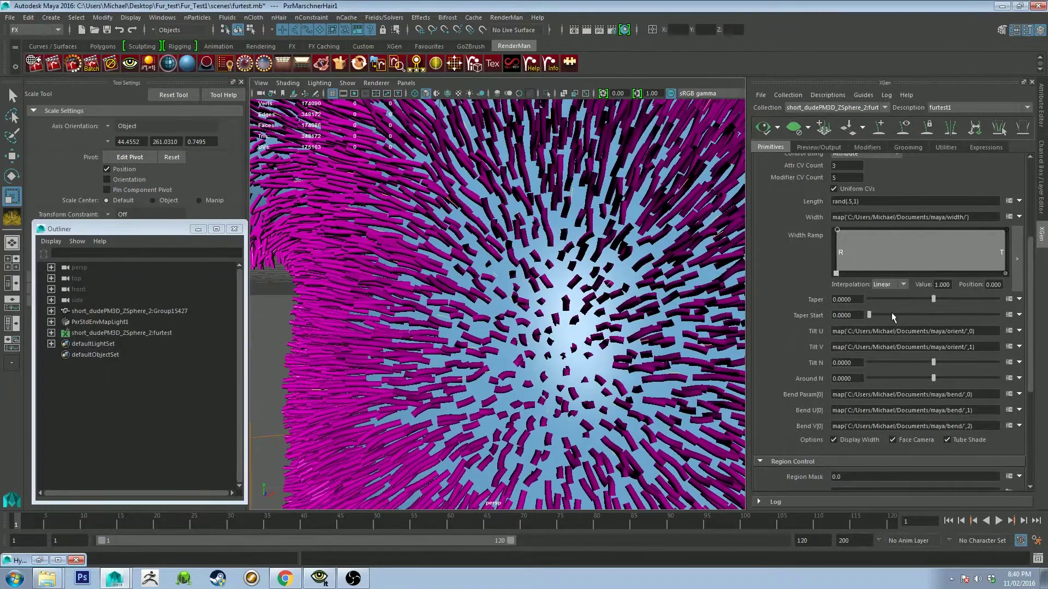
drag(950, 300, 1000, 299)
click(831, 135)
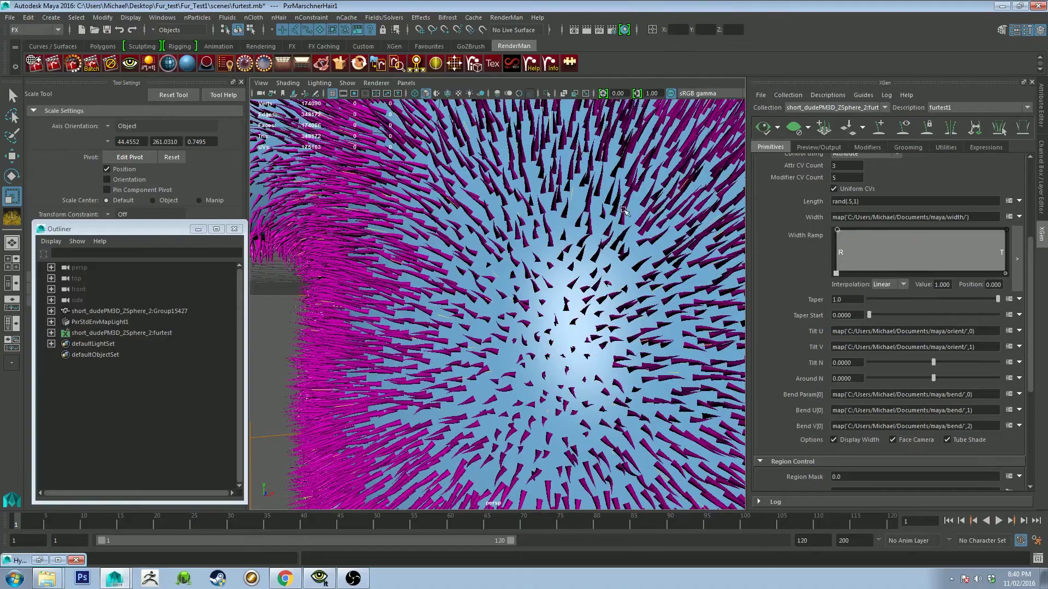
alt+drag(627, 219, 618, 260)
alt+right_drag(617, 260, 664, 293)
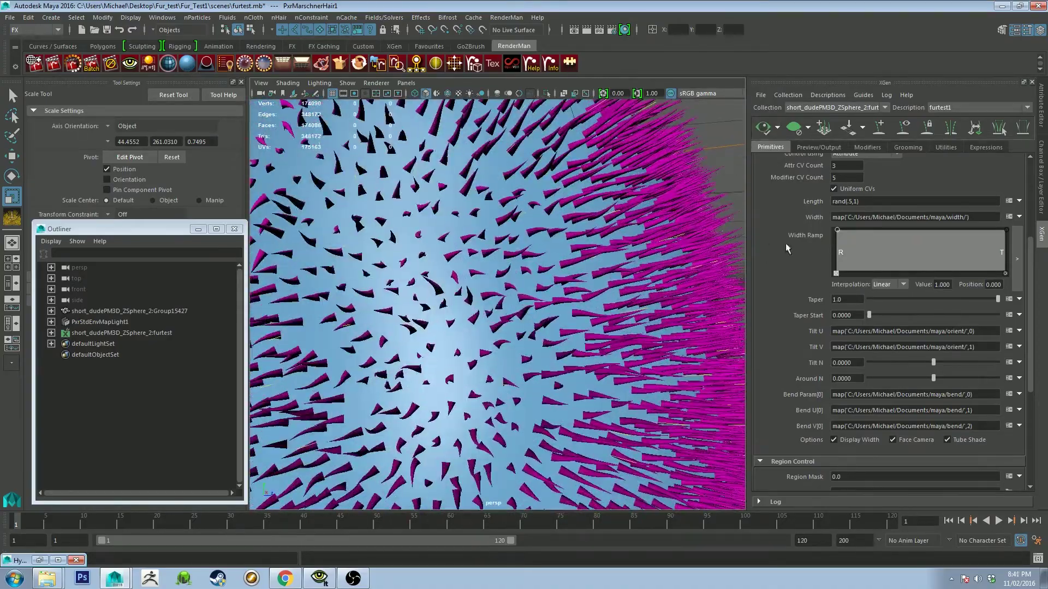
Replace the fur width map with a constant width of 0.1
click(1019, 218)
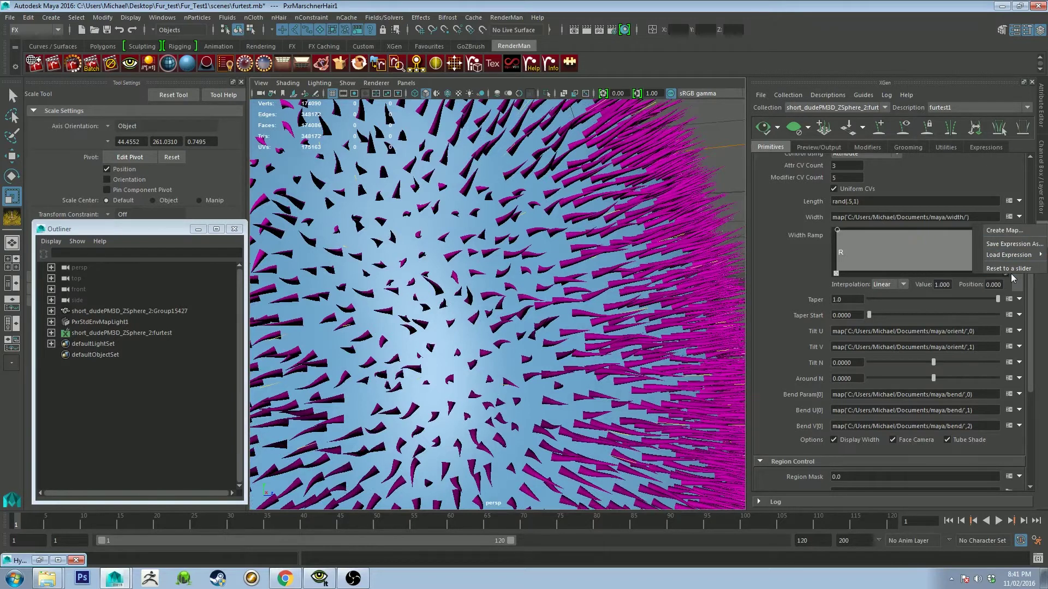
click(1011, 271)
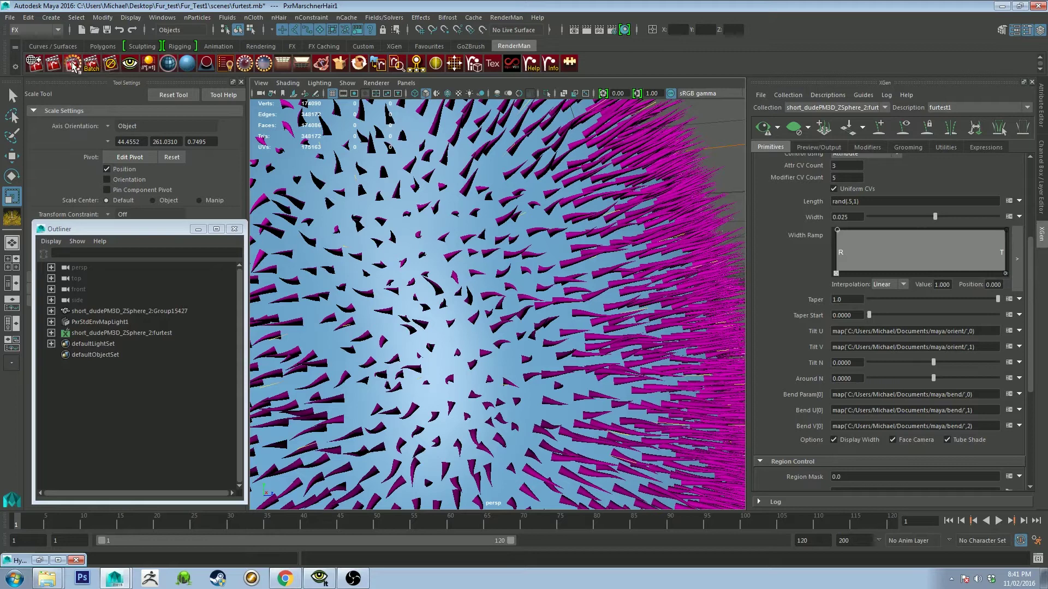
scroll(595, 228, down, 3)
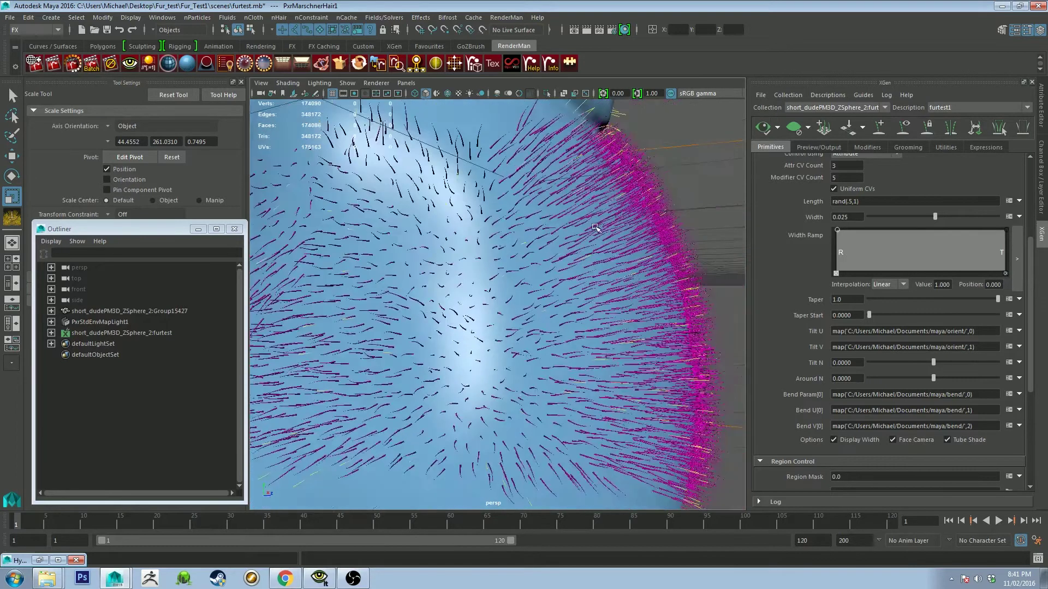
scroll(596, 228, down, 3)
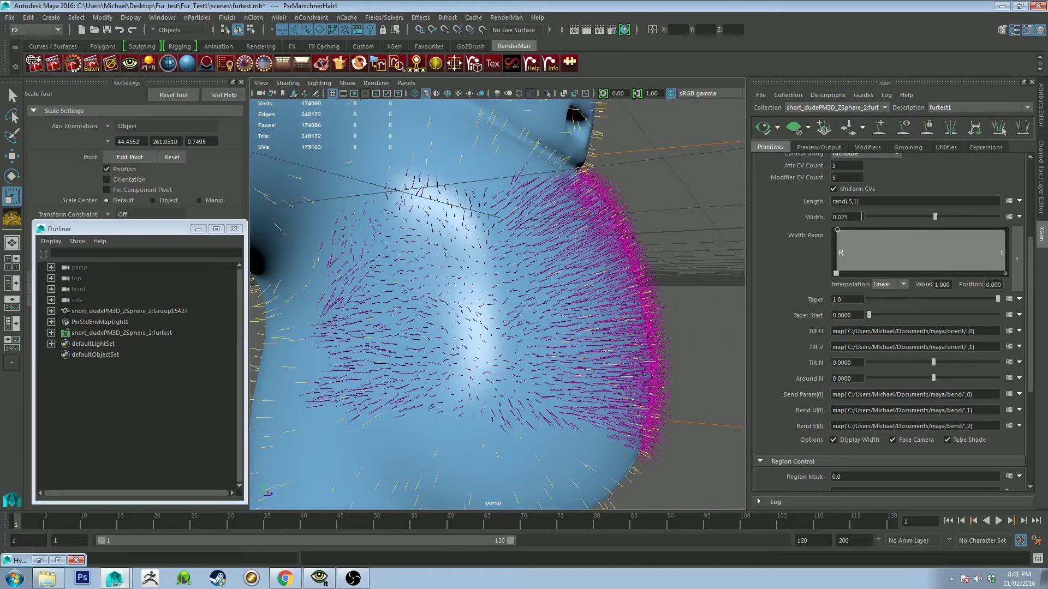
click(854, 217)
text(0.1)
key(Return)
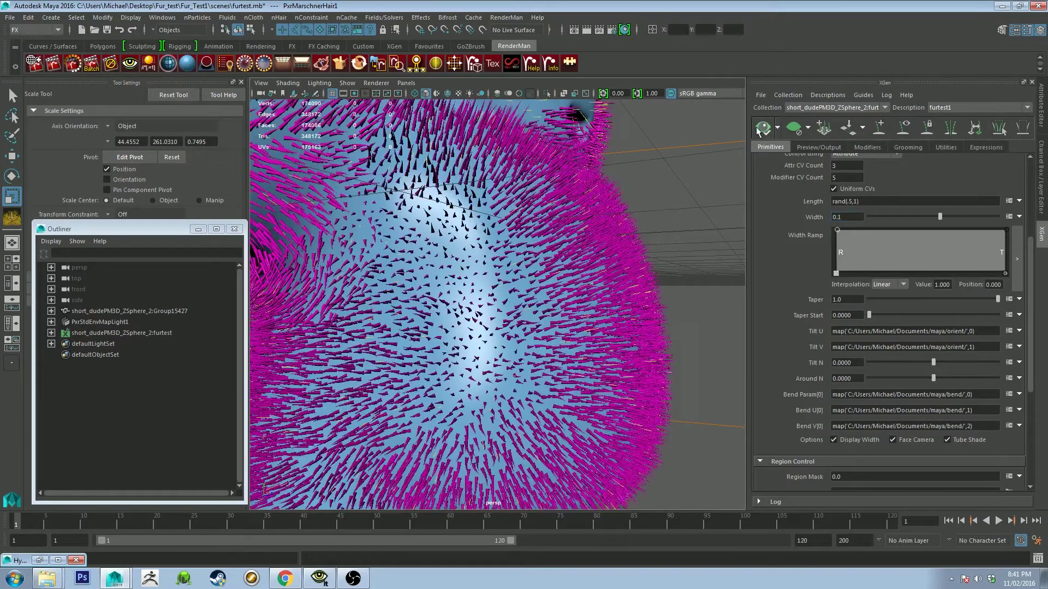
alt+drag(650, 207, 669, 216)
Narrow the fur width to 0.05 and refresh the preview over the whole character
click(840, 215)
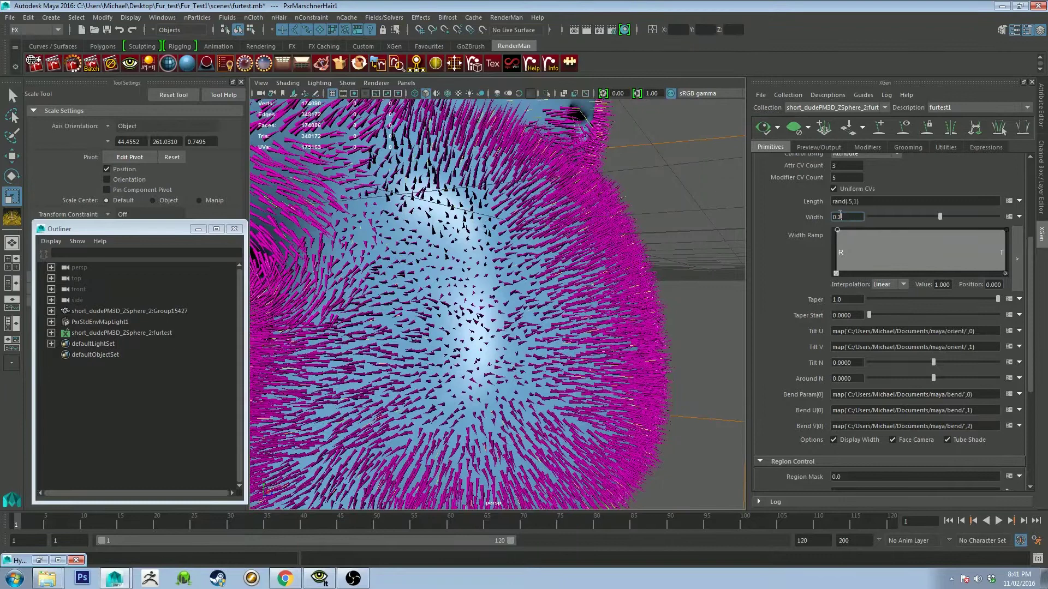
key(BackSpace)
text(05)
click(762, 129)
alt+drag(710, 177, 635, 199)
scroll(616, 298, down, 5)
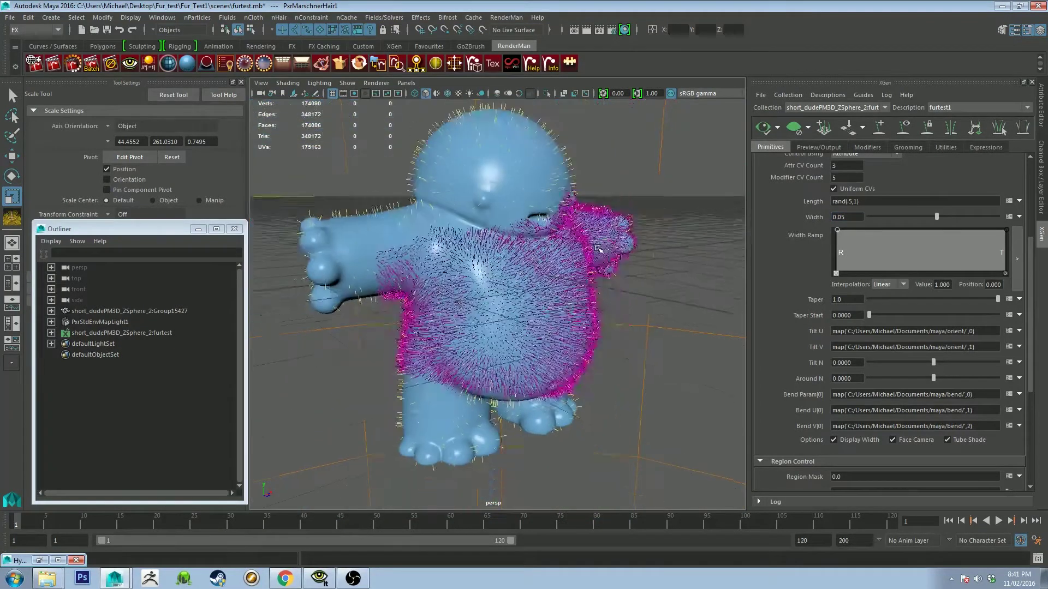
alt+drag(617, 294, 640, 180)
click(762, 130)
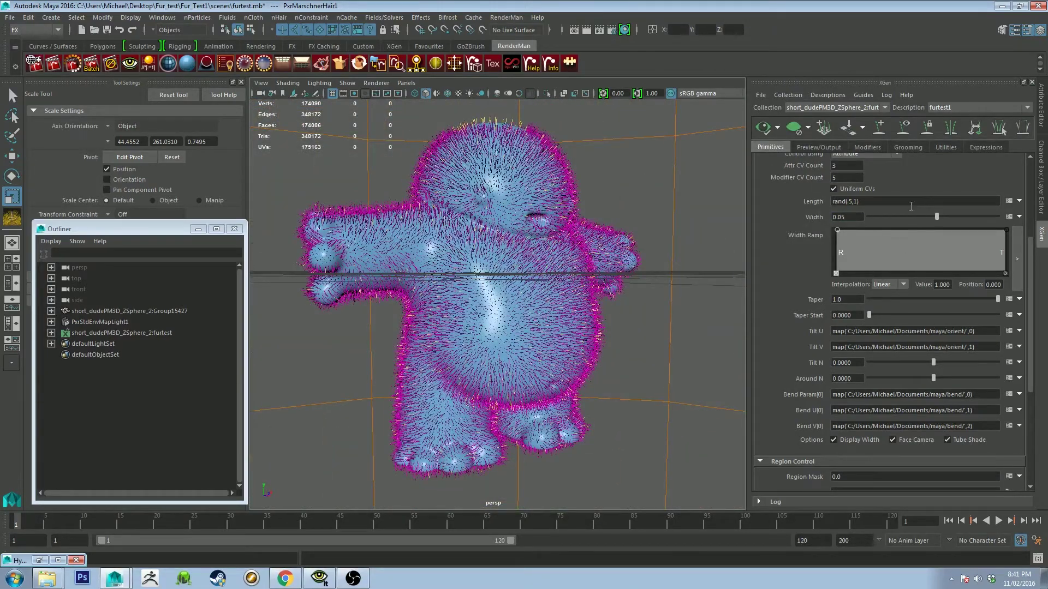
Reset the random length to a plain value, trying 0.455 and then 1.0
click(1018, 201)
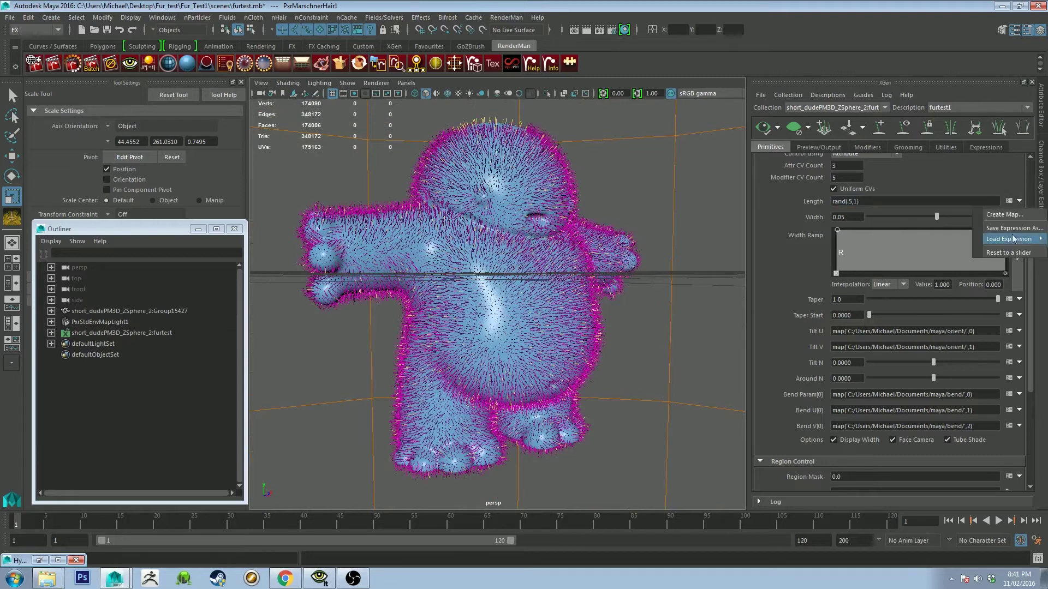
click(1006, 252)
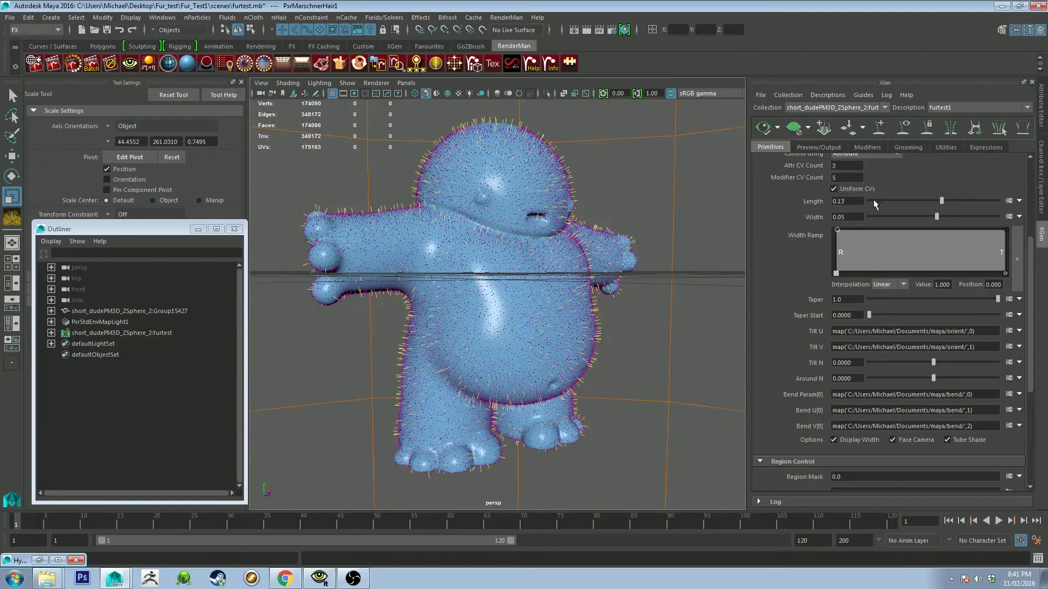
drag(947, 200, 961, 200)
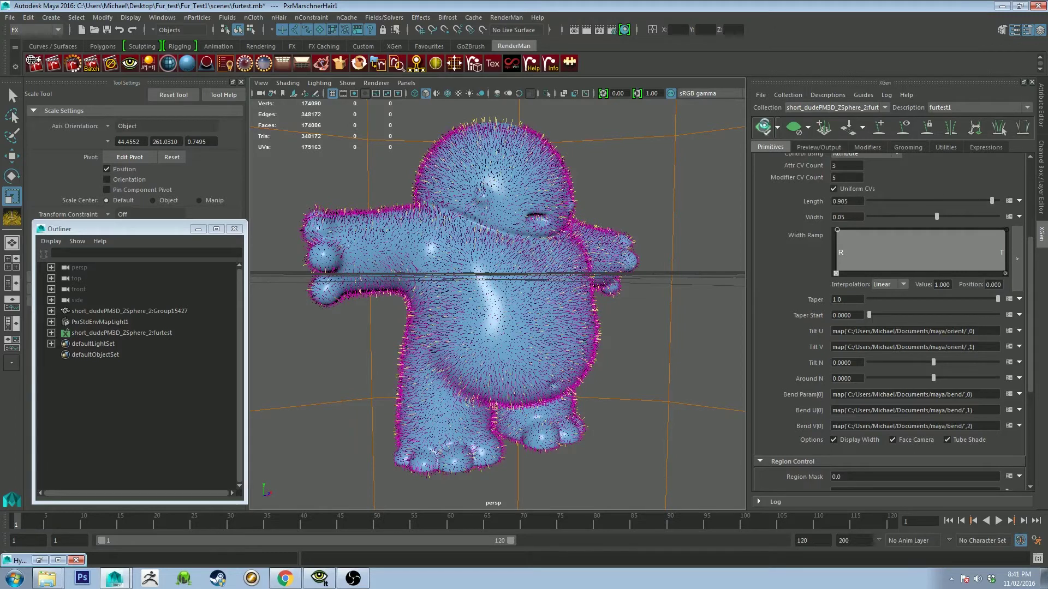
click(764, 127)
drag(992, 201, 997, 201)
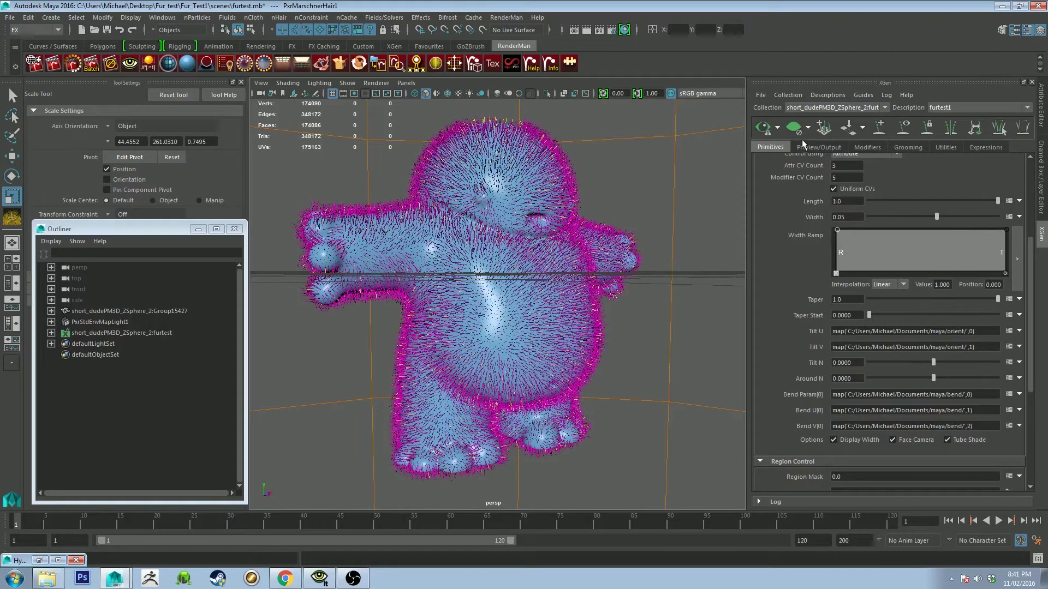
mouse_move(602, 179)
alt+mouse_down()
mouse_move(607, 163)
mouse_move(621, 178)
alt+mouse_up()
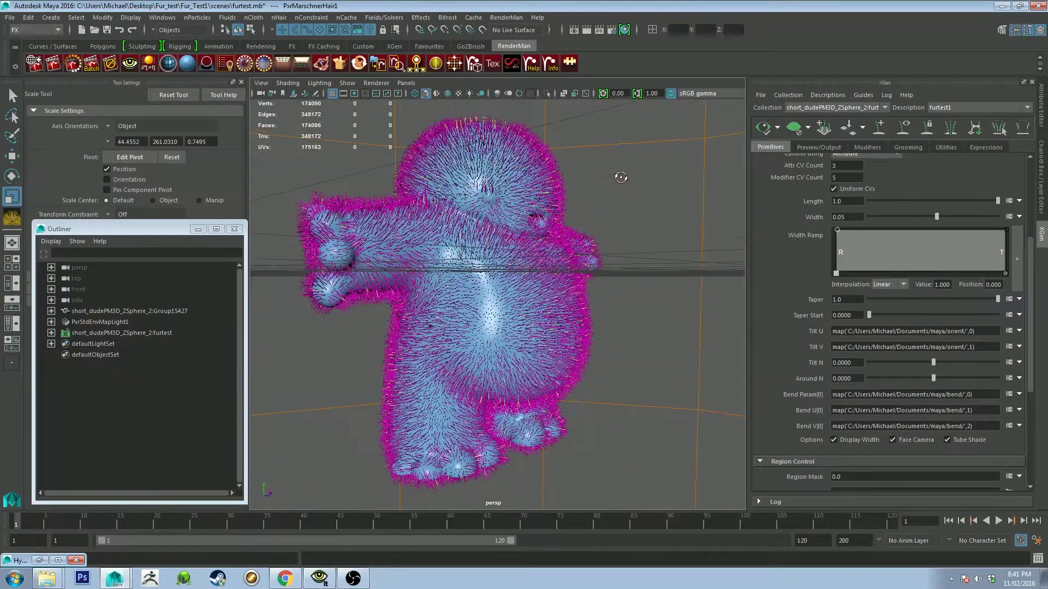
Try a fur length of 2.0, then settle on 1.5 and refresh the preview
click(830, 201)
text(2)
click(763, 128)
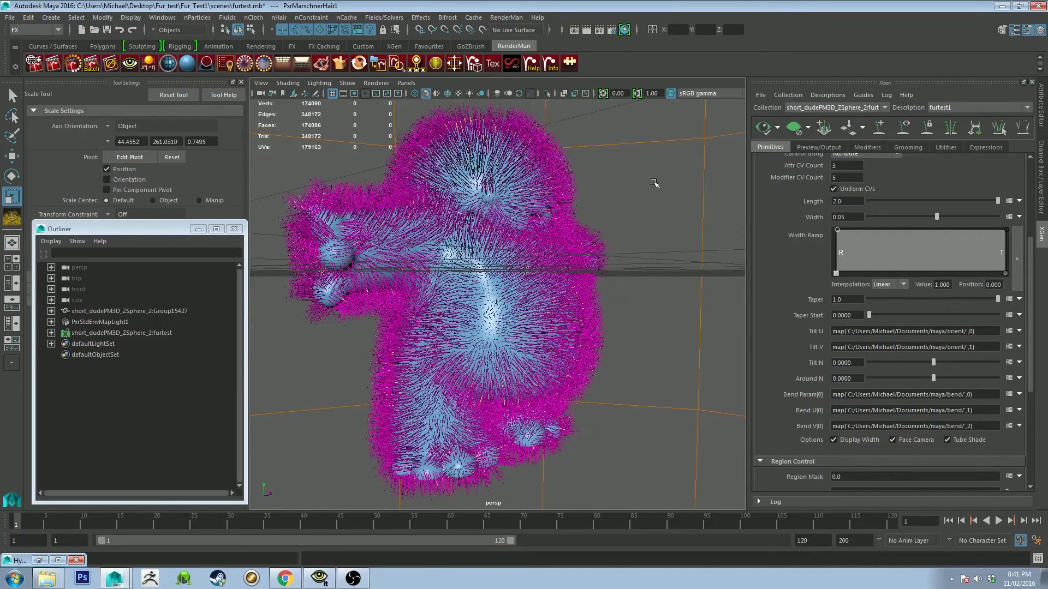
alt+drag(654, 183, 615, 180)
click(849, 201)
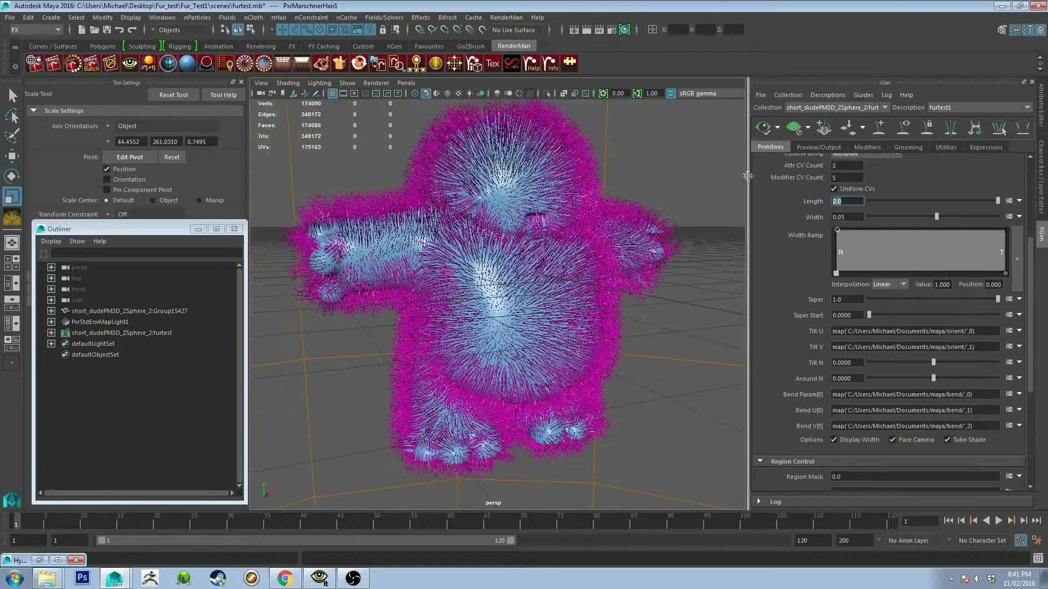
key(Return)
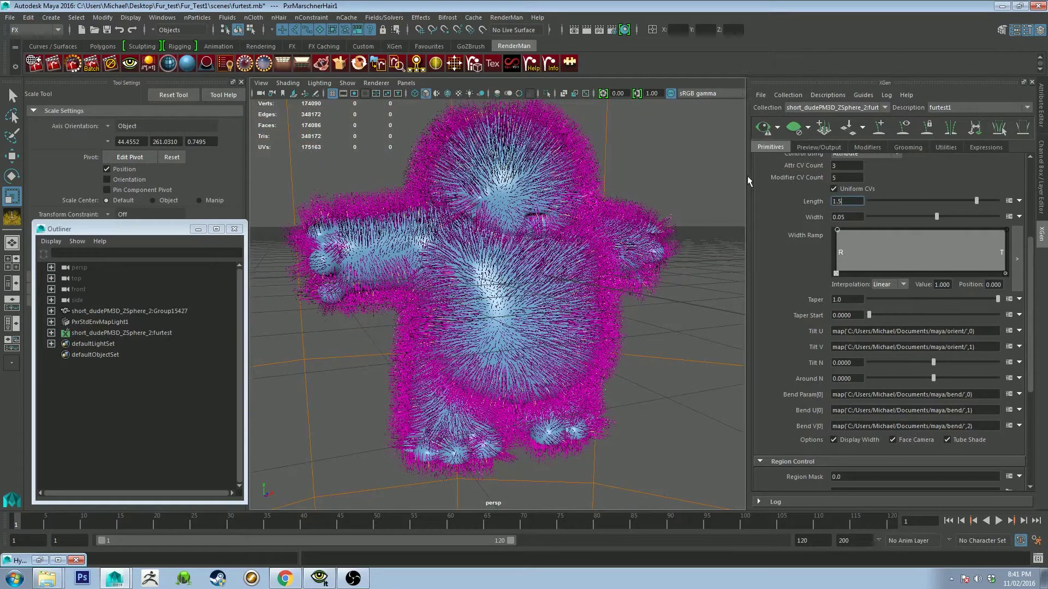
click(766, 130)
Orbit, pan and zoom around the character to inspect the longer pink fur
alt+drag(674, 156, 657, 159)
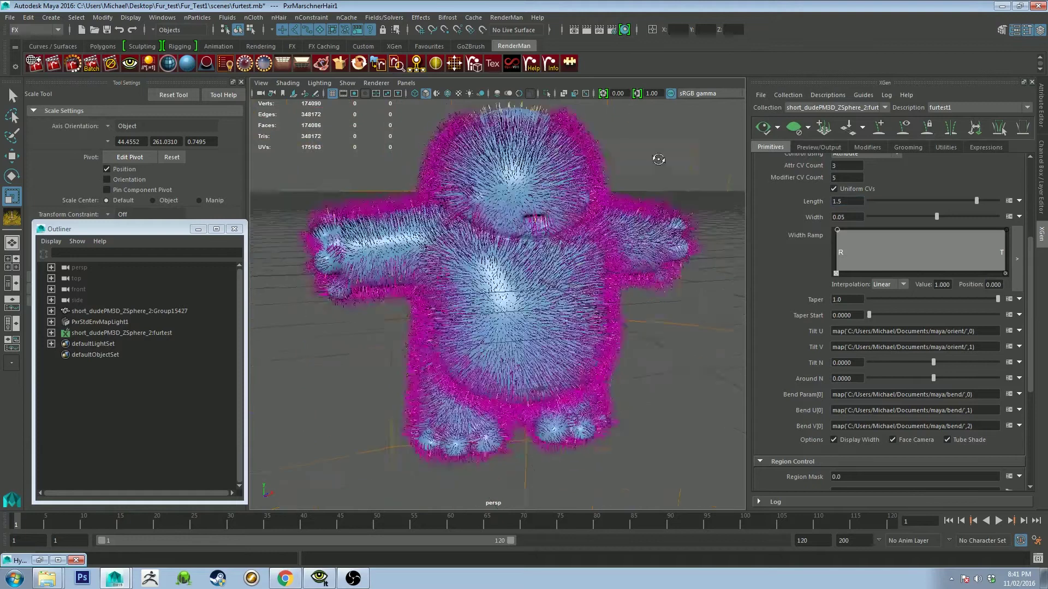
alt+right_drag(657, 159, 640, 155)
alt+drag(641, 155, 644, 179)
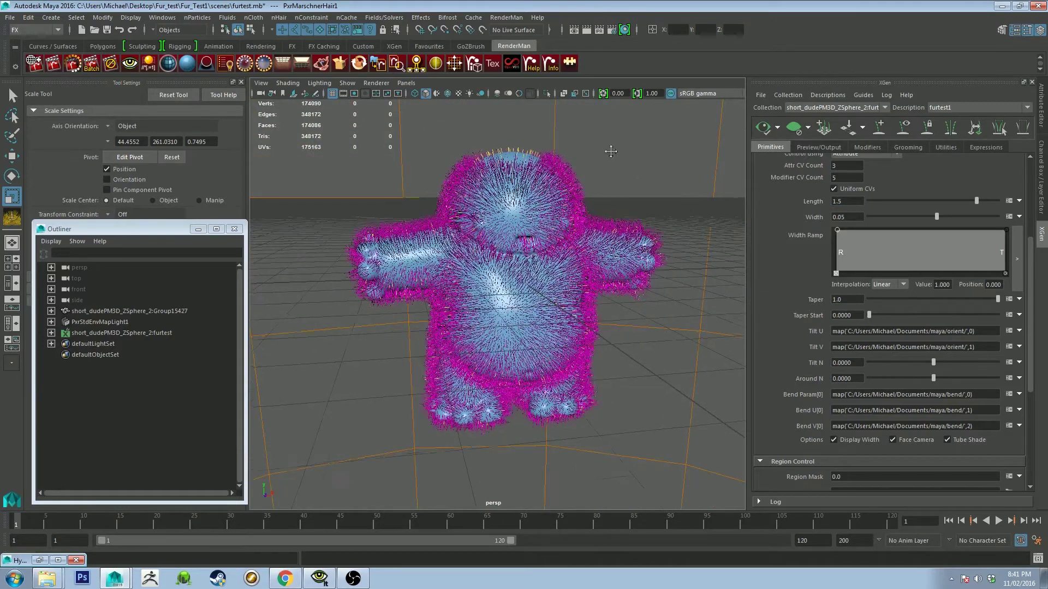
alt+middle_drag(530, 152, 533, 168)
alt+drag(461, 164, 654, 196)
alt+right_drag(654, 196, 721, 354)
alt+drag(721, 353, 615, 247)
alt+right_drag(615, 248, 627, 232)
alt+drag(601, 246, 622, 213)
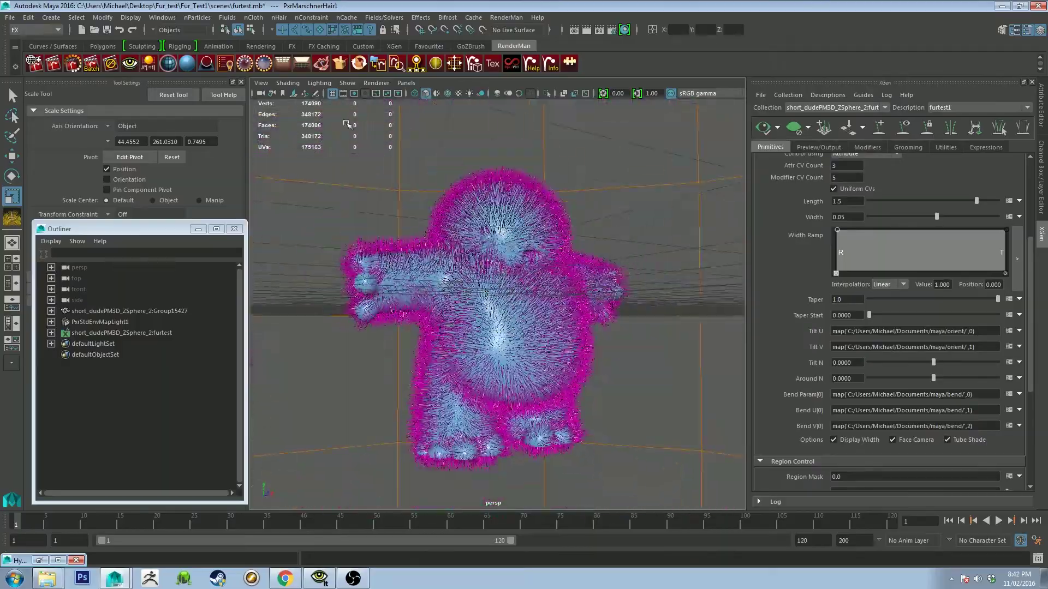
Review the furry character's render in the RenderMan 'it' window, then minimize it
click(324, 582)
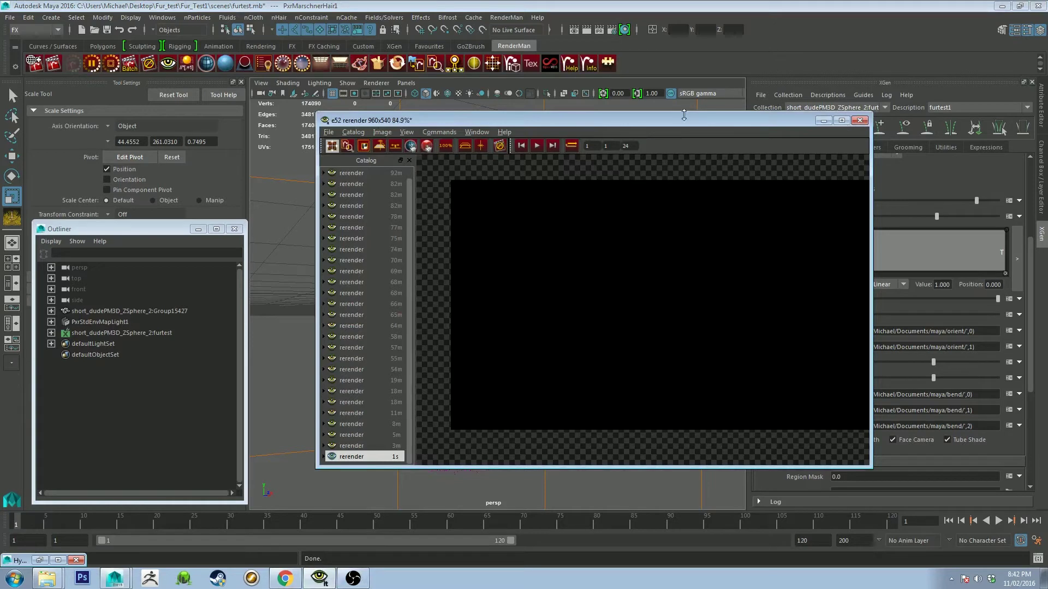
drag(683, 122, 670, 122)
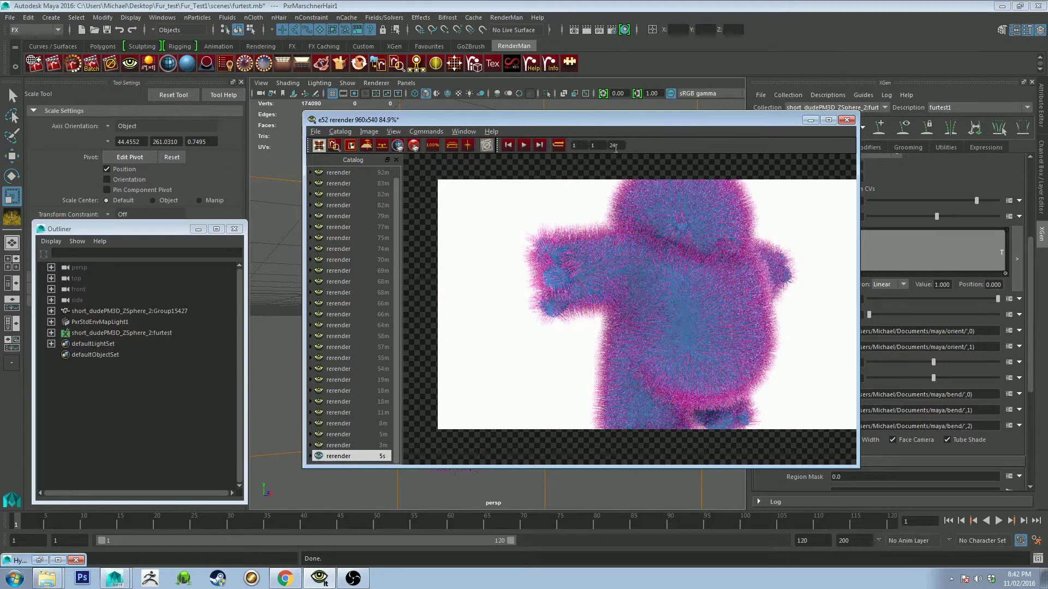
click(813, 120)
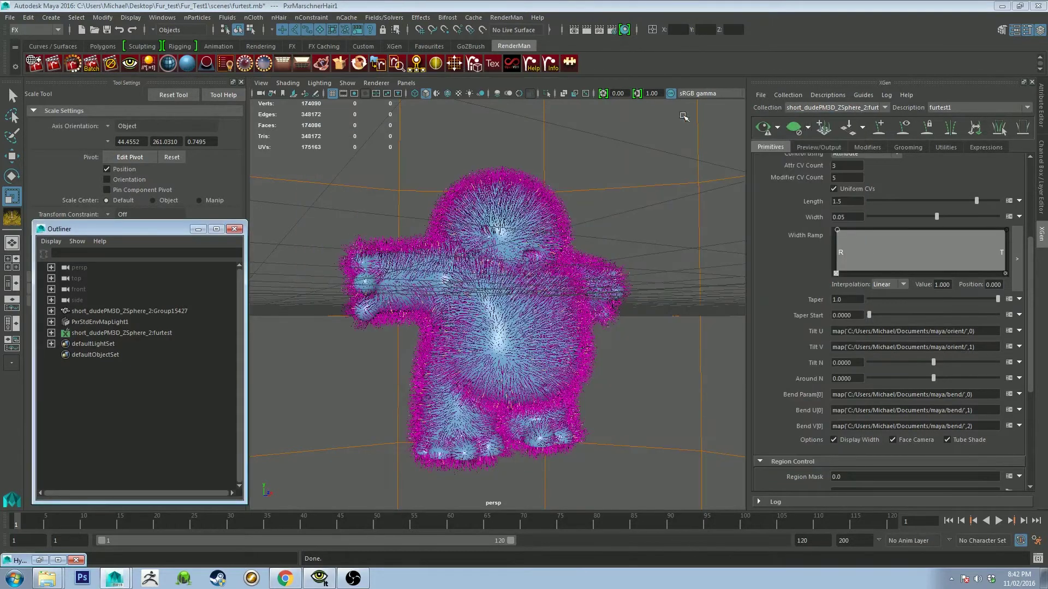
Turn on Resolution Gate and turn off Gate Mask to frame the 960 x 540 area
click(354, 94)
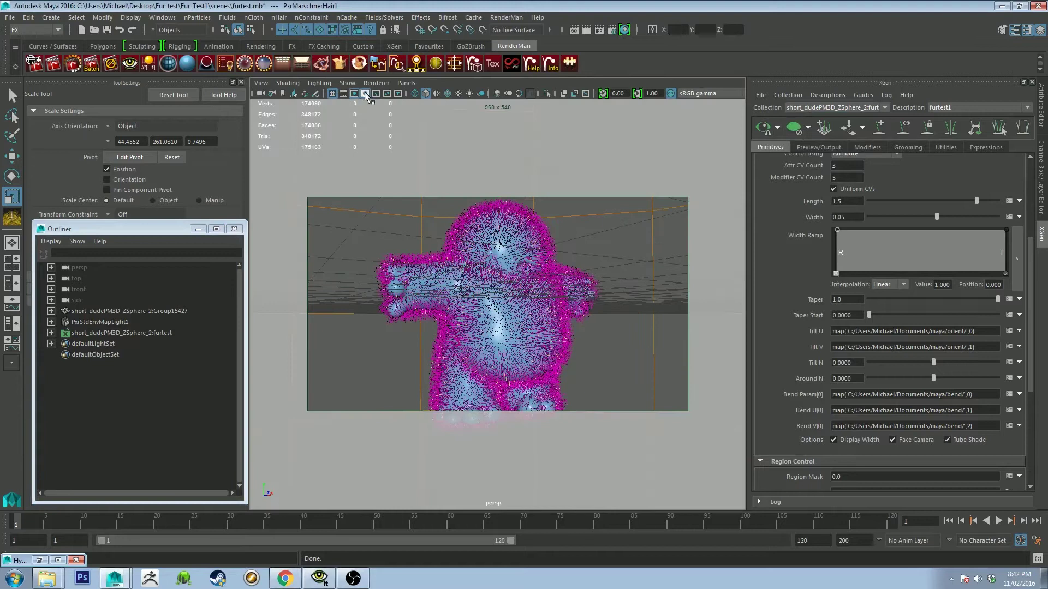
click(366, 94)
alt+drag(597, 244, 581, 244)
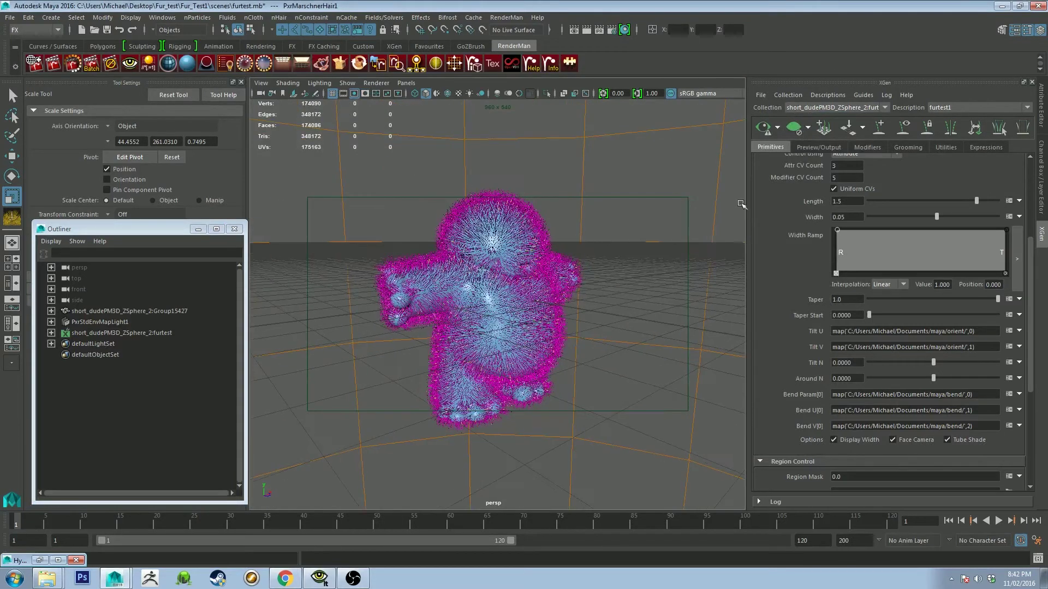
Increase the fur density to about 26 from the grooming tools
click(905, 147)
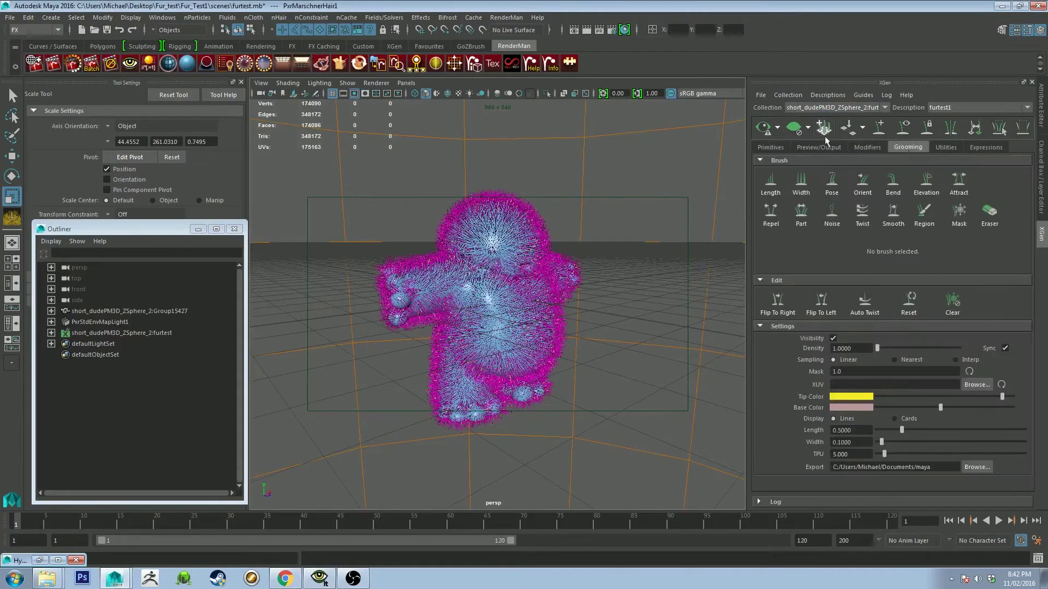
mouse_move(615, 229)
alt+mouse_down()
mouse_move(603, 222)
mouse_move(638, 229)
alt+mouse_up()
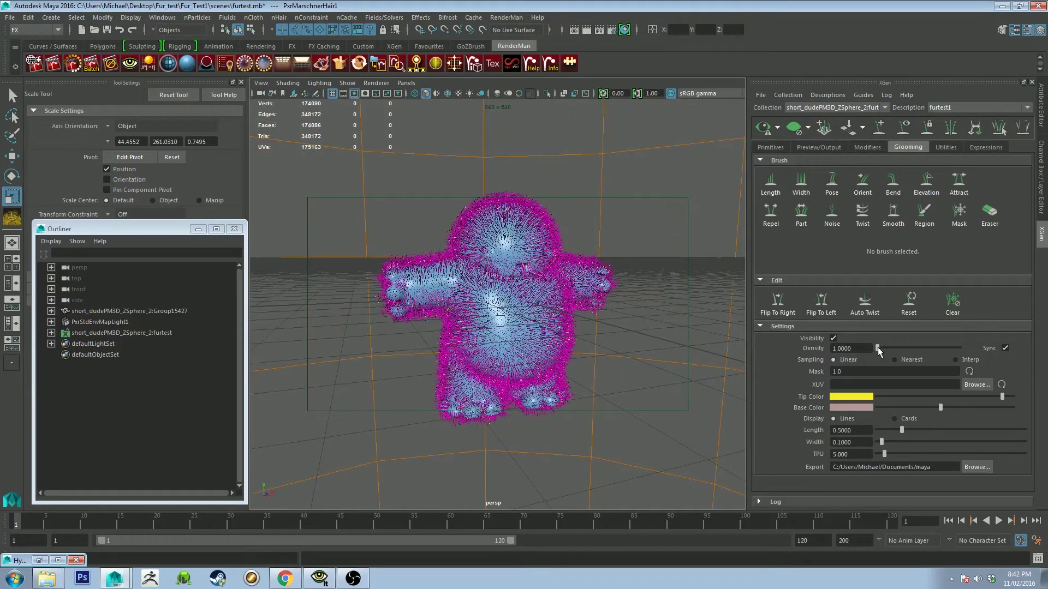
drag(878, 349, 882, 352)
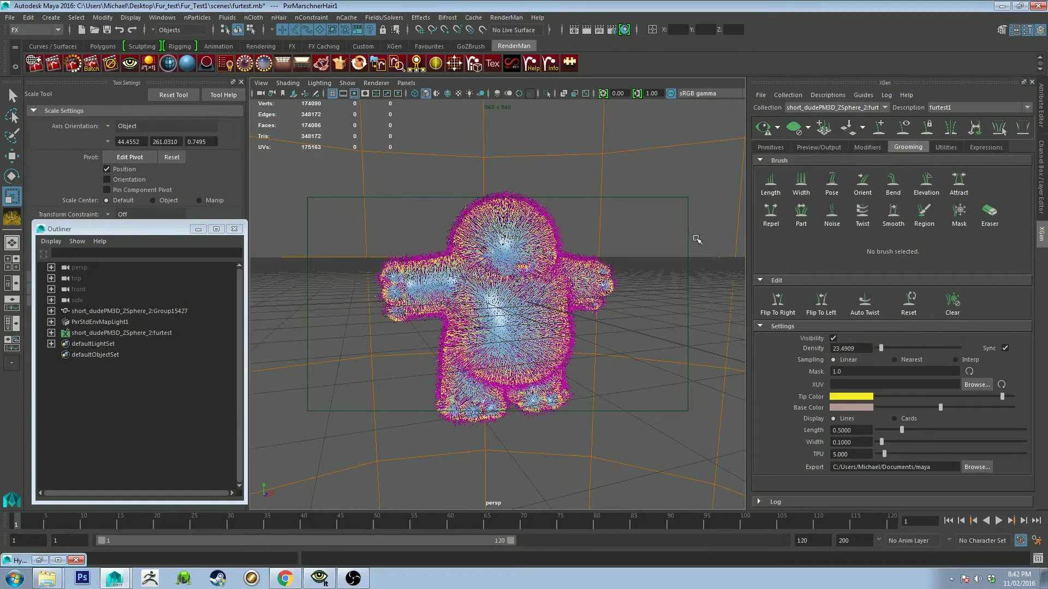
alt+drag(697, 239, 661, 232)
alt+right_drag(662, 232, 677, 291)
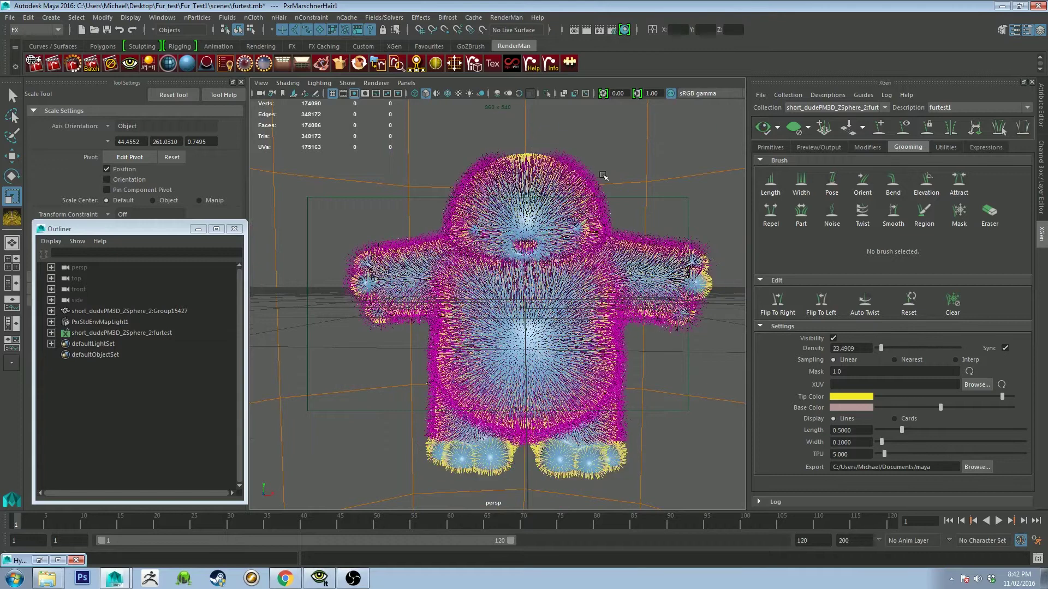
alt+drag(603, 175, 634, 190)
scroll(615, 175, down, 2)
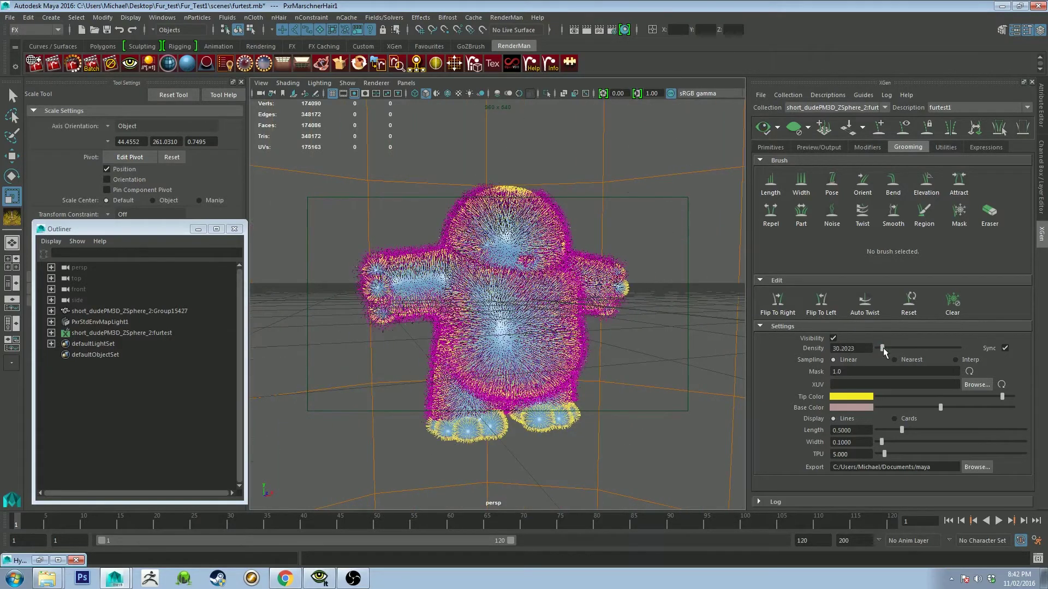
Raise the fur density to 60.4036 and refresh the preview across the whole character
drag(883, 350, 886, 349)
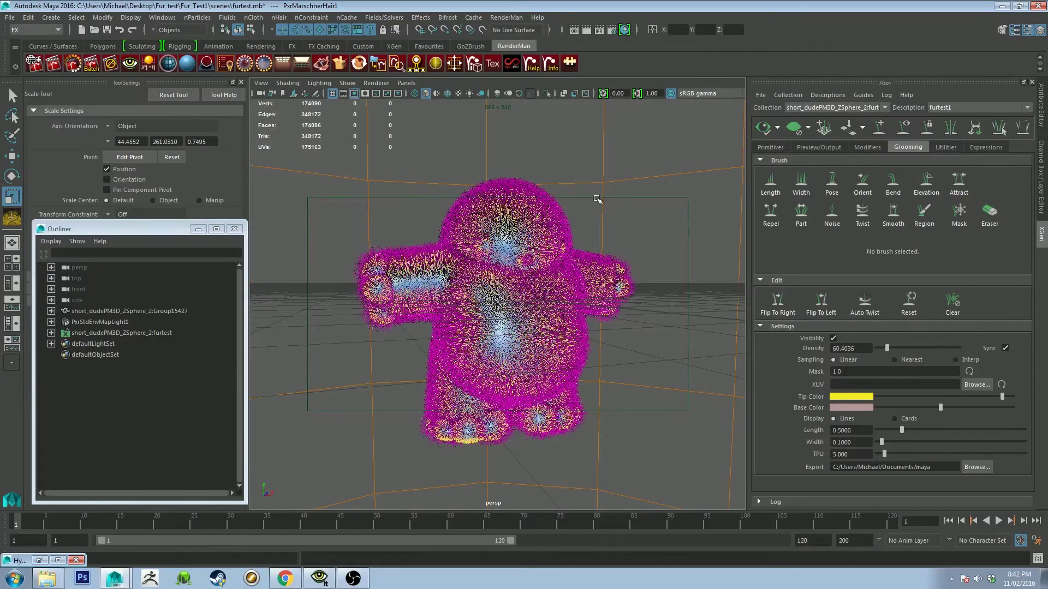
alt+drag(597, 199, 606, 195)
alt+right_drag(605, 195, 649, 316)
alt+drag(649, 316, 691, 298)
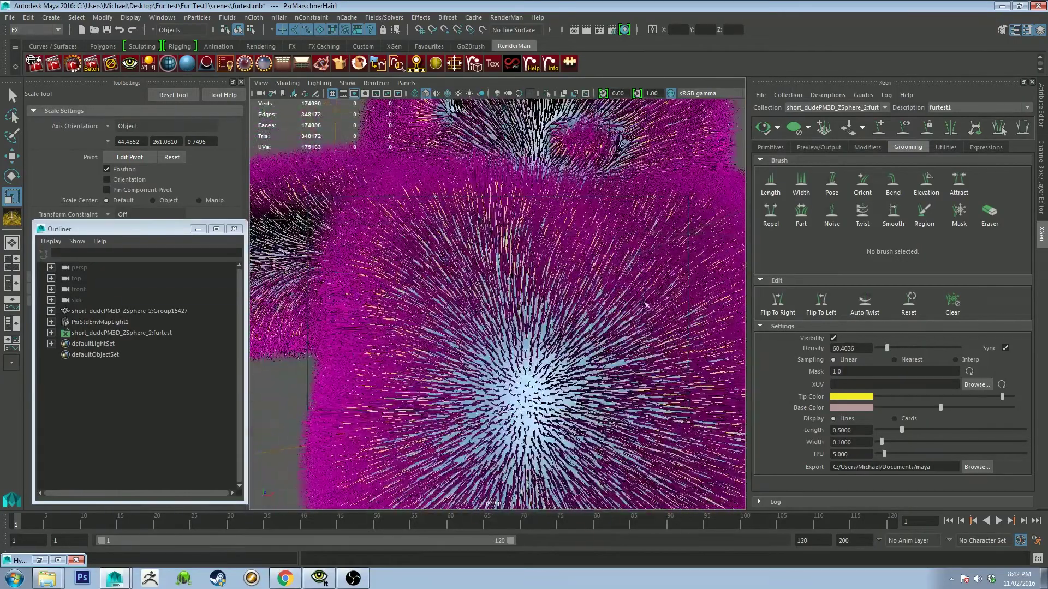
alt+right_drag(692, 298, 649, 300)
alt+drag(649, 300, 653, 289)
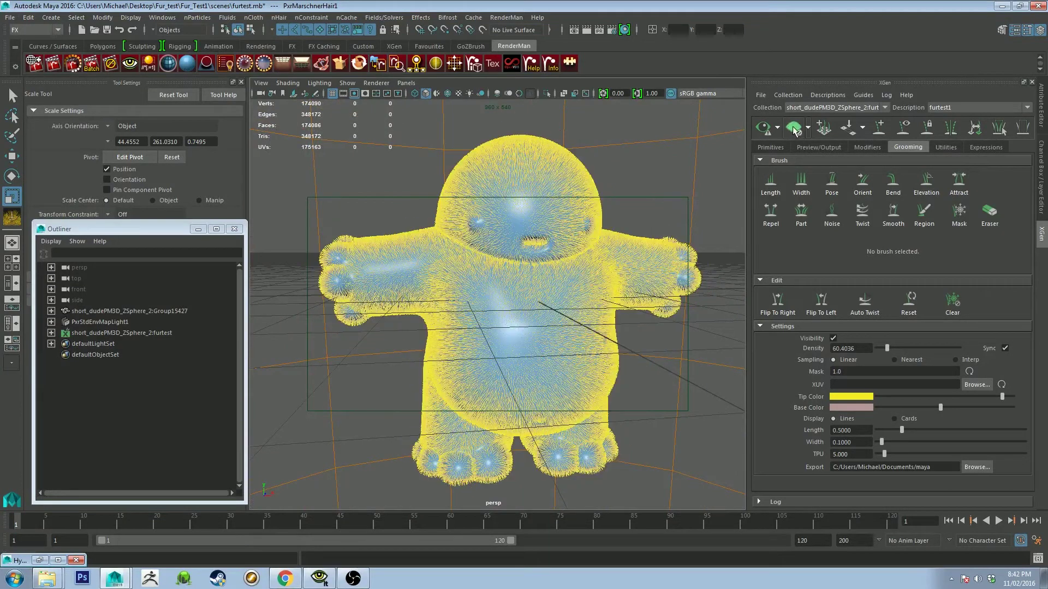
alt+drag(606, 183, 564, 240)
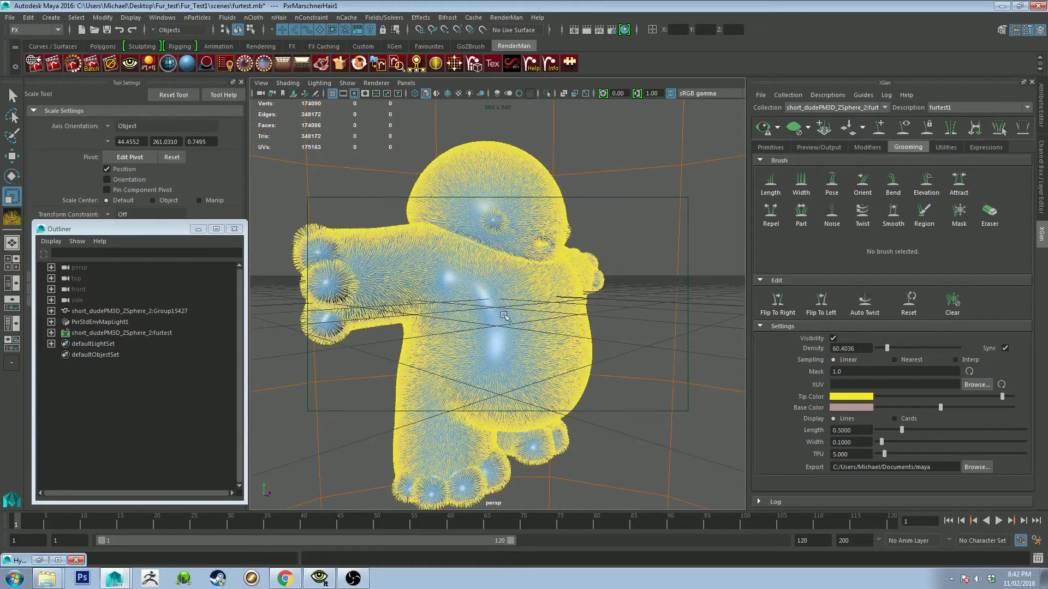
alt+drag(504, 316, 644, 218)
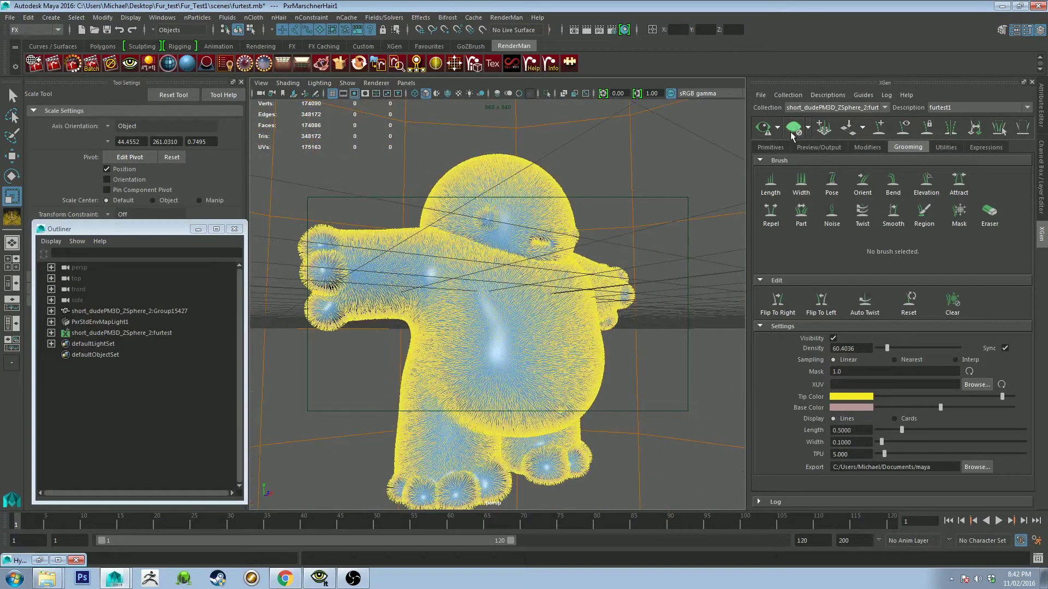
click(762, 127)
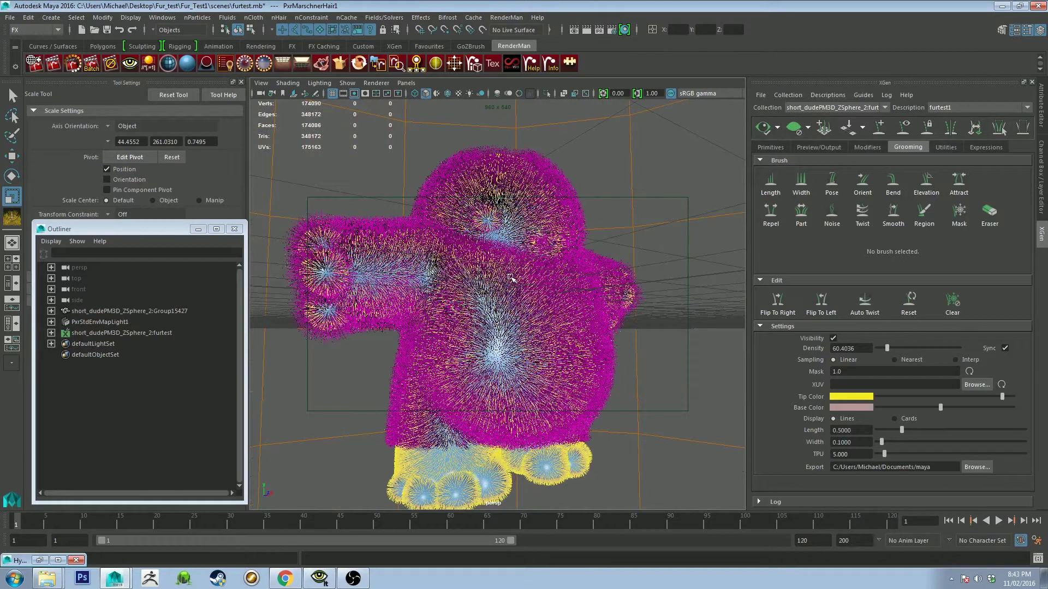
scroll(566, 273, down, 3)
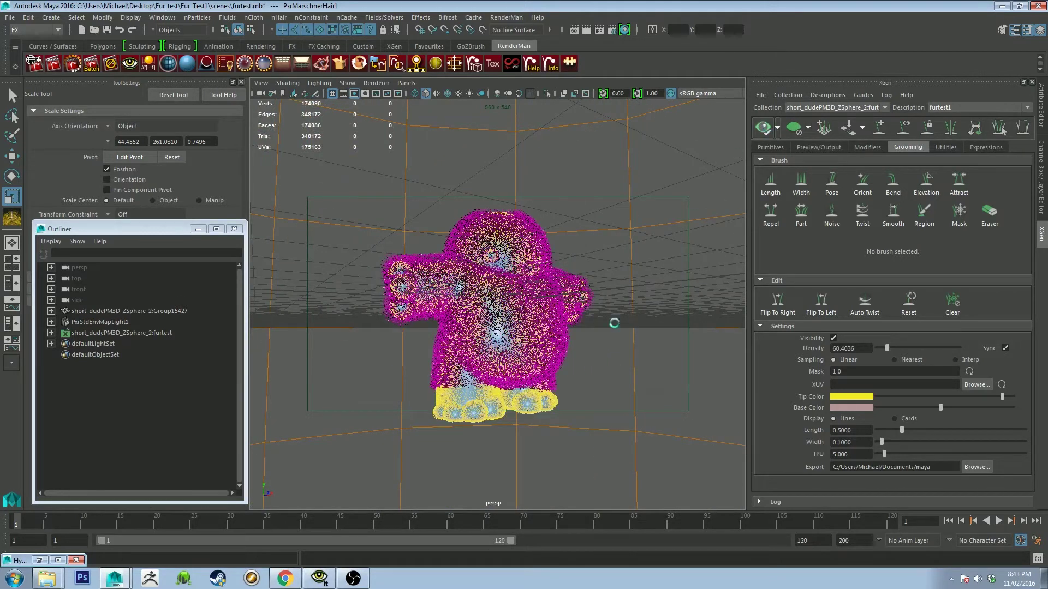
mouse_move(618, 290)
alt+mouse_down()
mouse_move(578, 298)
mouse_move(618, 296)
mouse_move(608, 286)
alt+mouse_up()
alt+right_drag(609, 286, 598, 316)
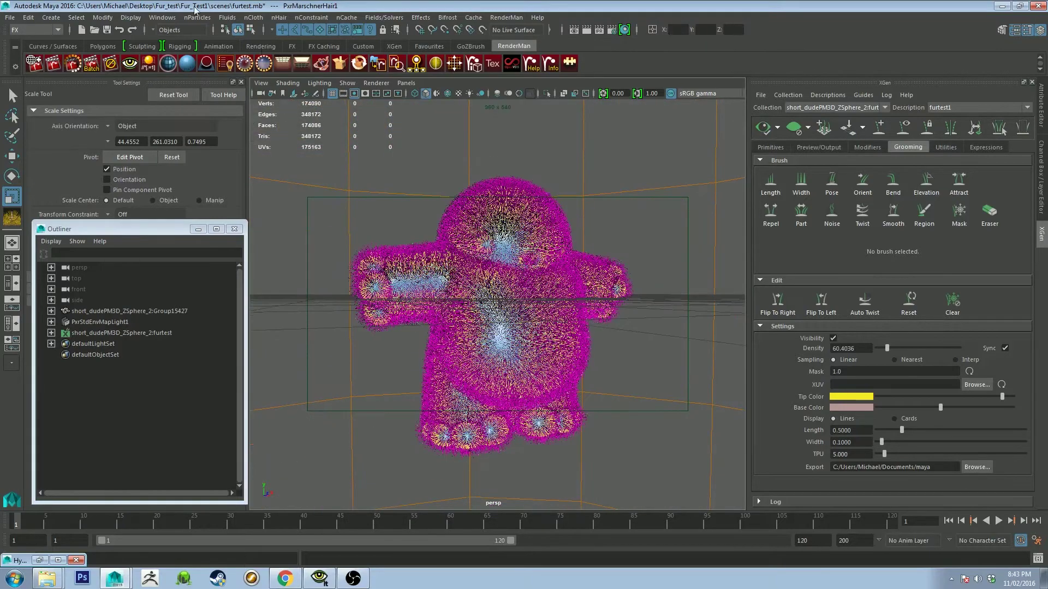
Start a RenderMan IPR render, watch it in the 'it' window, then return to Maya
click(76, 61)
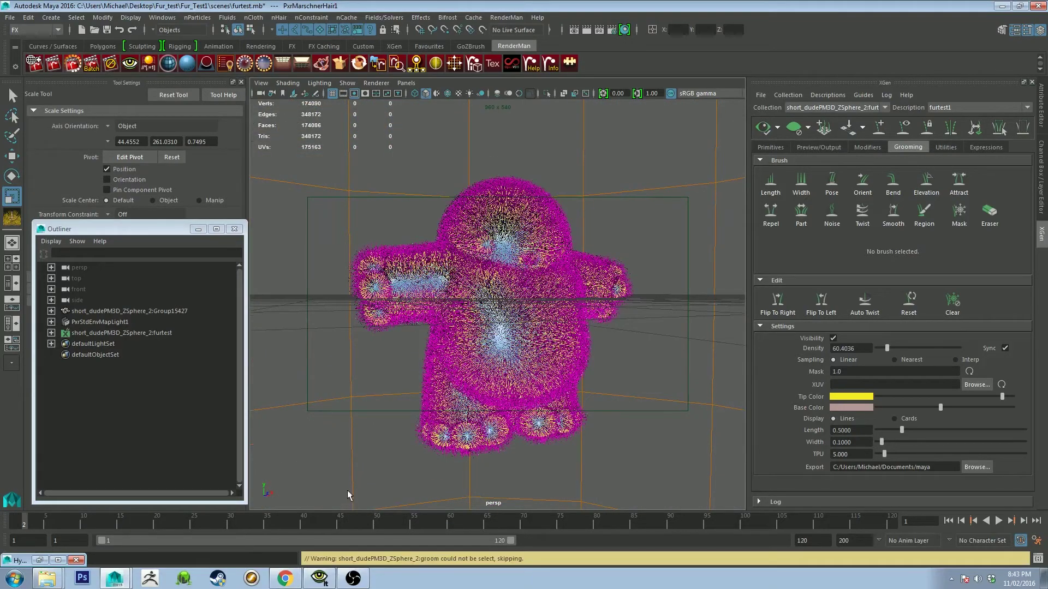
click(322, 578)
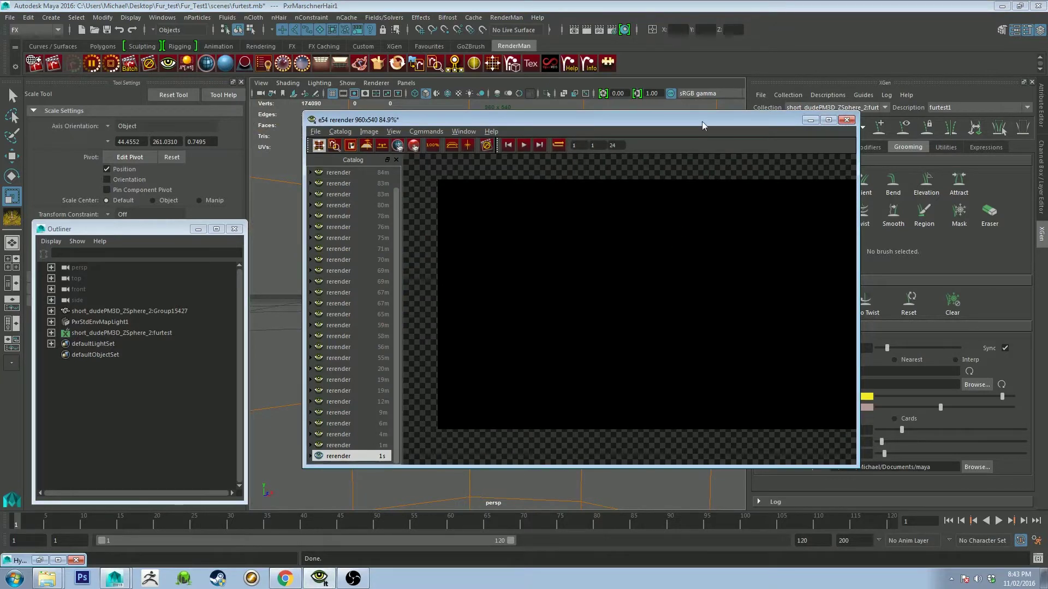
drag(701, 121, 686, 120)
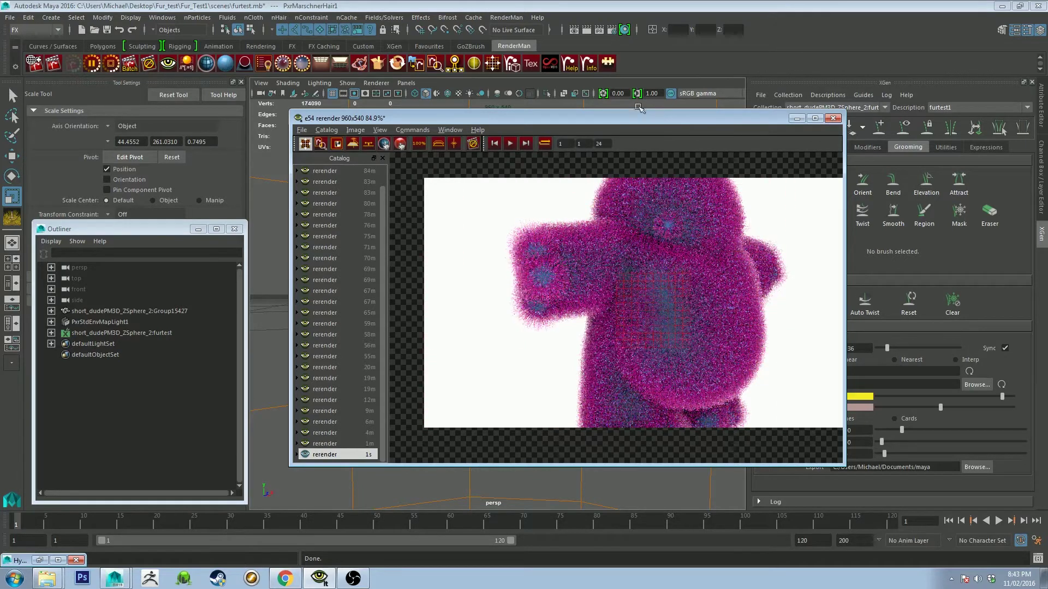
drag(640, 121, 793, 107)
click(382, 342)
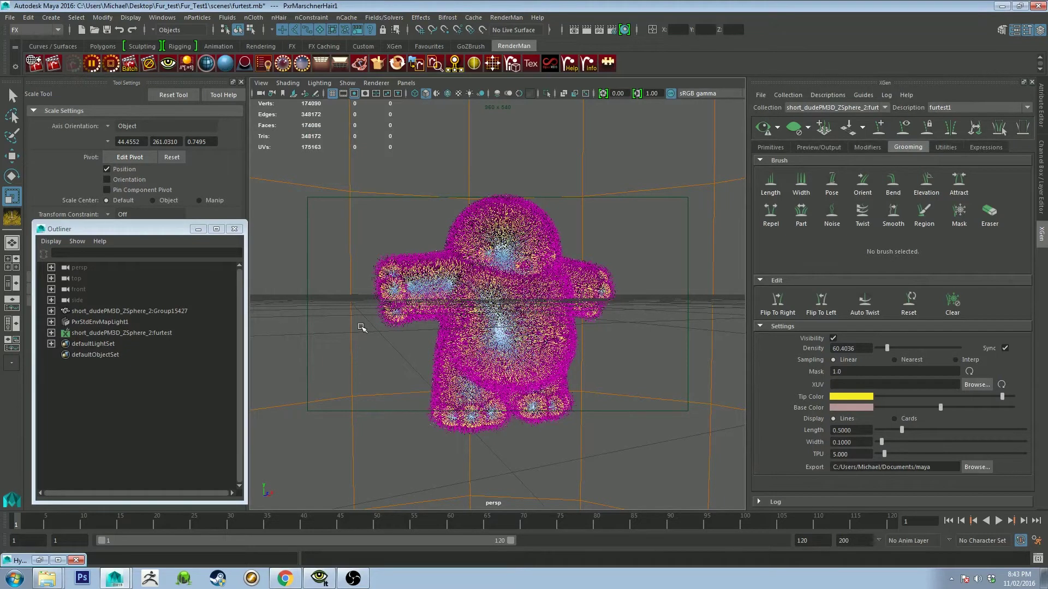
Check the refined render in the 'it' window, stop the IPR, and frame the character closely
scroll(360, 326, down, 2)
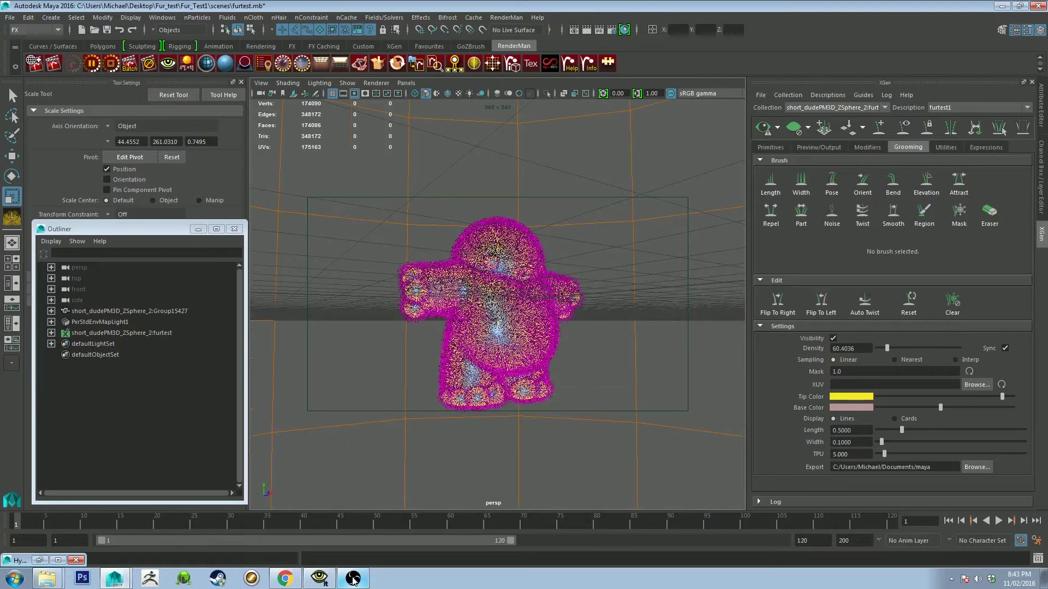
click(318, 581)
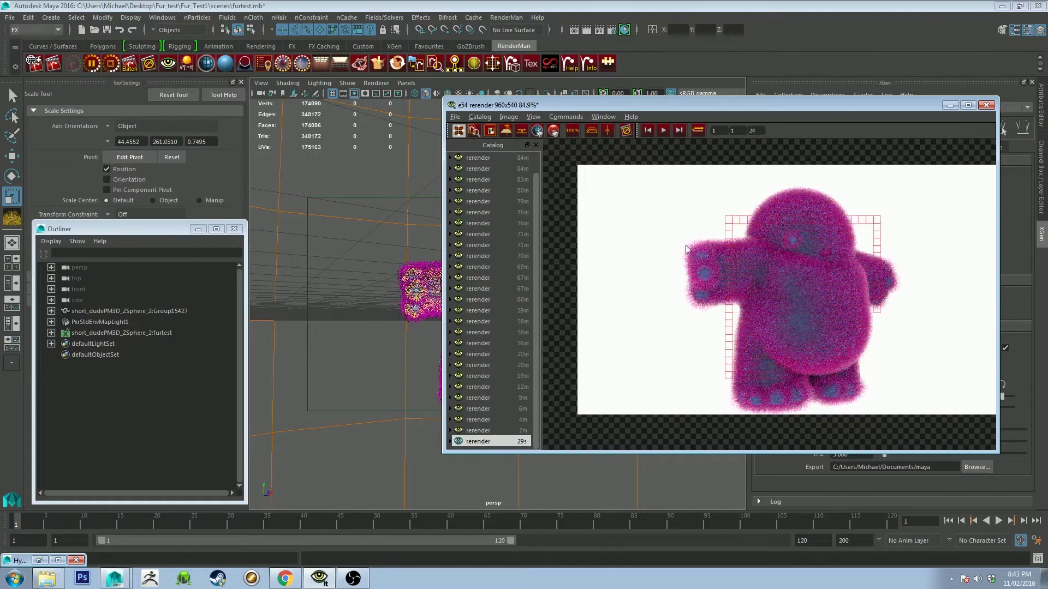
click(111, 65)
click(891, 75)
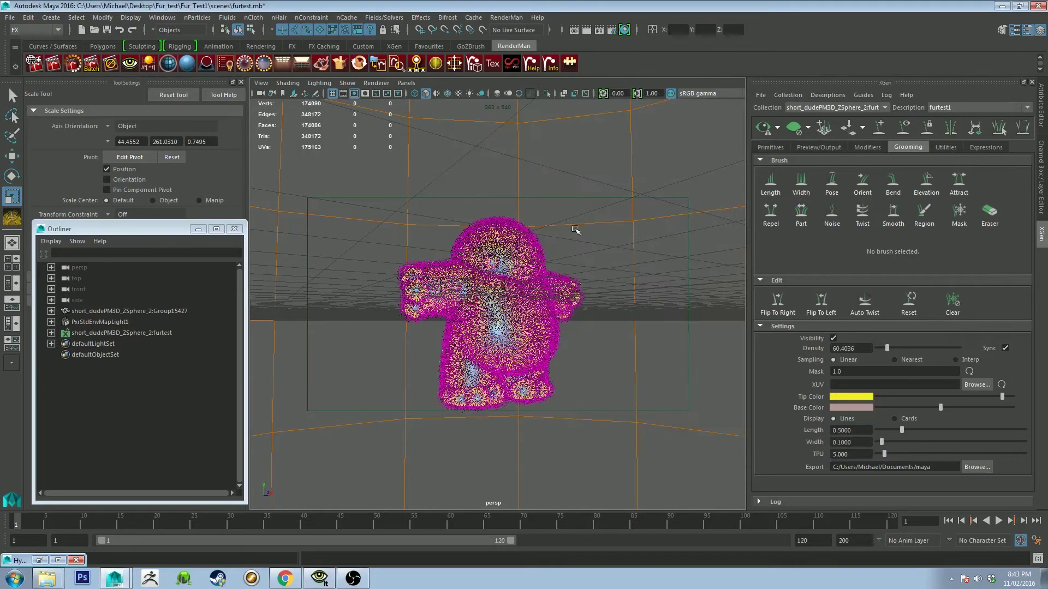
mouse_move(575, 230)
alt+mouse_down()
mouse_move(615, 227)
mouse_move(570, 227)
alt+mouse_up()
alt+right_drag(570, 227, 613, 241)
alt+middle_drag(612, 240, 532, 283)
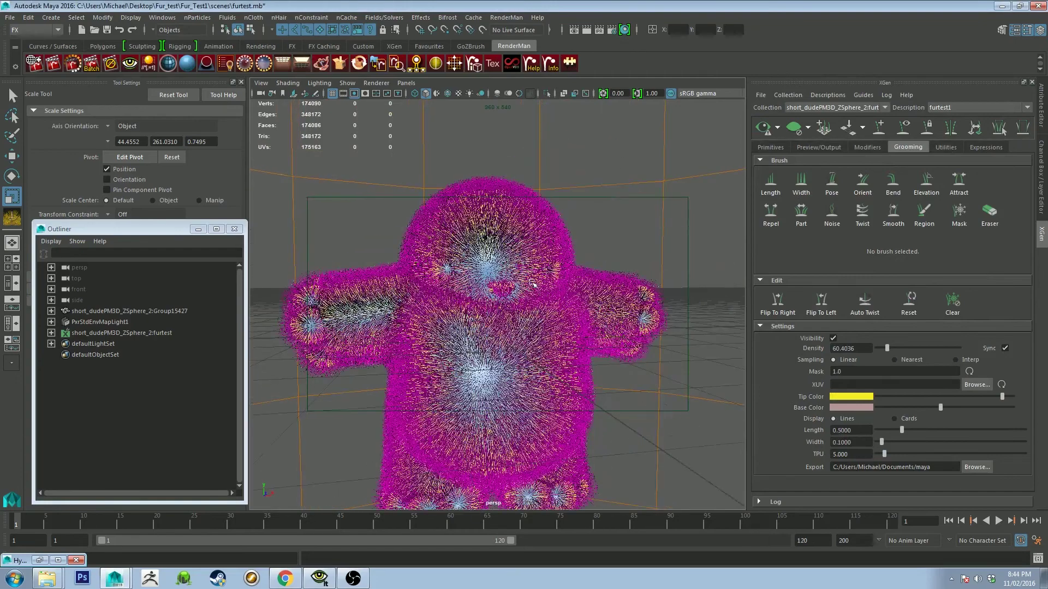
Comb the fur on the left side of the head with the Orient groom brush
click(863, 189)
alt+drag(574, 232, 580, 253)
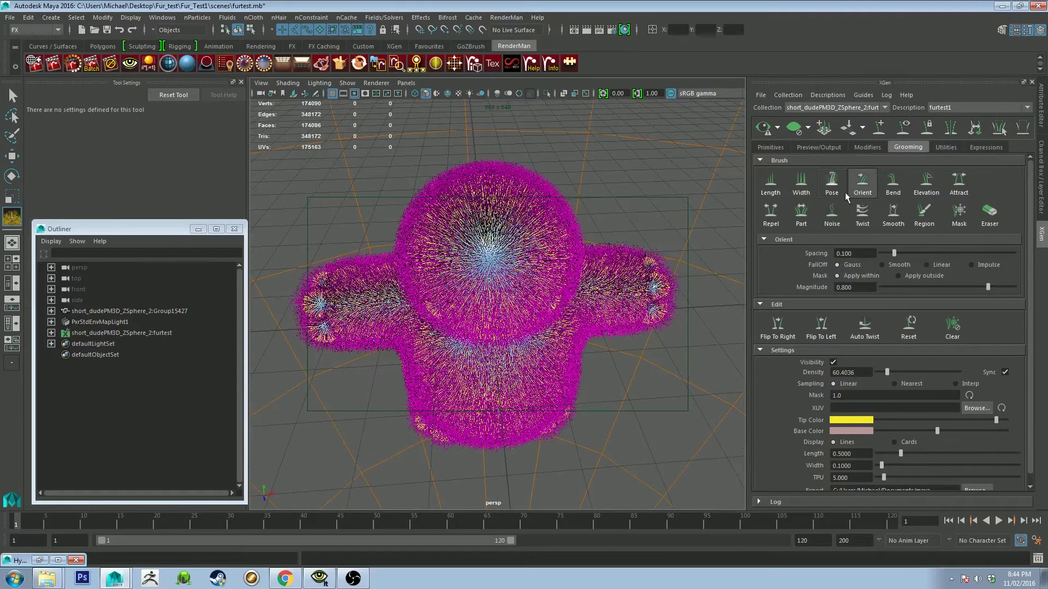
alt+right_drag(594, 276, 599, 22)
scroll(496, 284, up, 8)
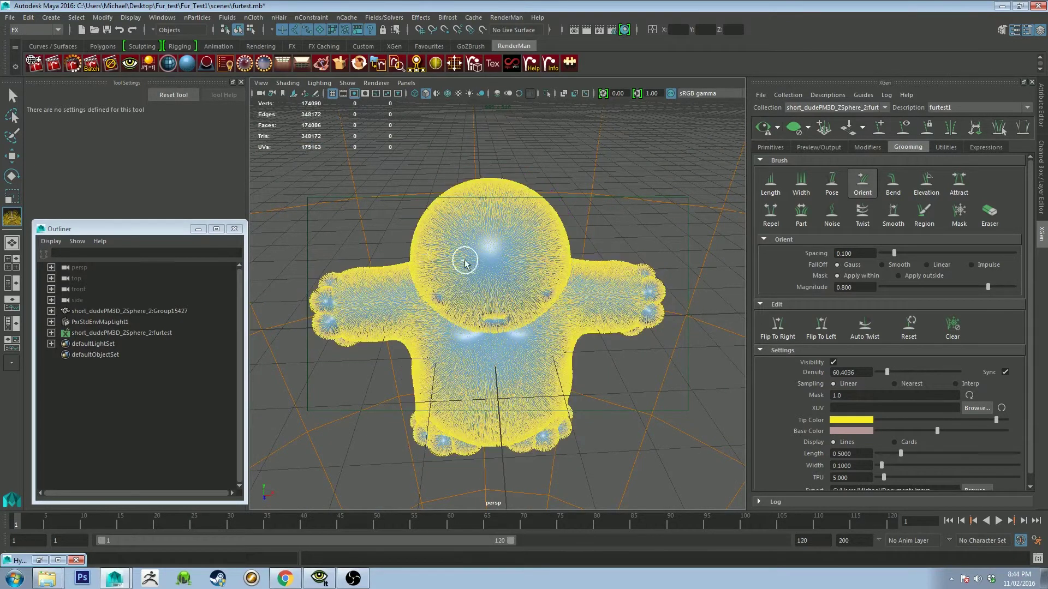
click(792, 128)
drag(461, 231, 441, 287)
mouse_move(480, 236)
mouse_down()
mouse_move(421, 302)
mouse_move(455, 216)
mouse_up()
alt+drag(391, 292, 458, 264)
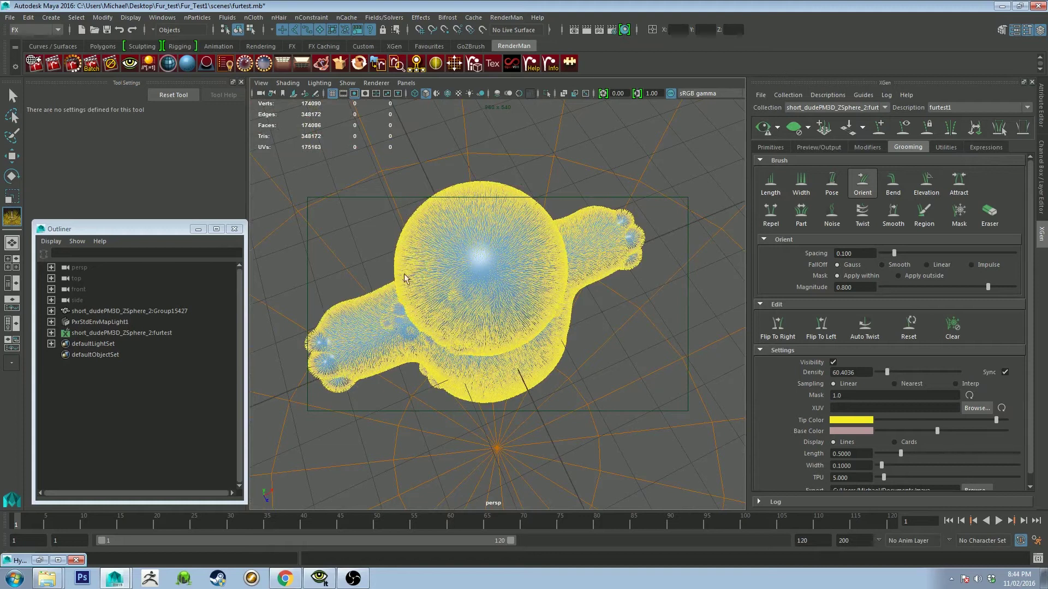
At orient magnitude 1.000, comb the face and chin fur downward and refresh the preview
drag(991, 287, 1015, 287)
mouse_move(503, 288)
alt+mouse_down()
mouse_move(474, 231)
mouse_move(480, 256)
mouse_move(480, 220)
mouse_move(452, 306)
mouse_move(487, 288)
mouse_move(486, 301)
alt+mouse_up()
drag(451, 217, 493, 308)
mouse_move(485, 218)
mouse_down()
mouse_move(502, 302)
mouse_move(537, 250)
mouse_move(494, 237)
mouse_up()
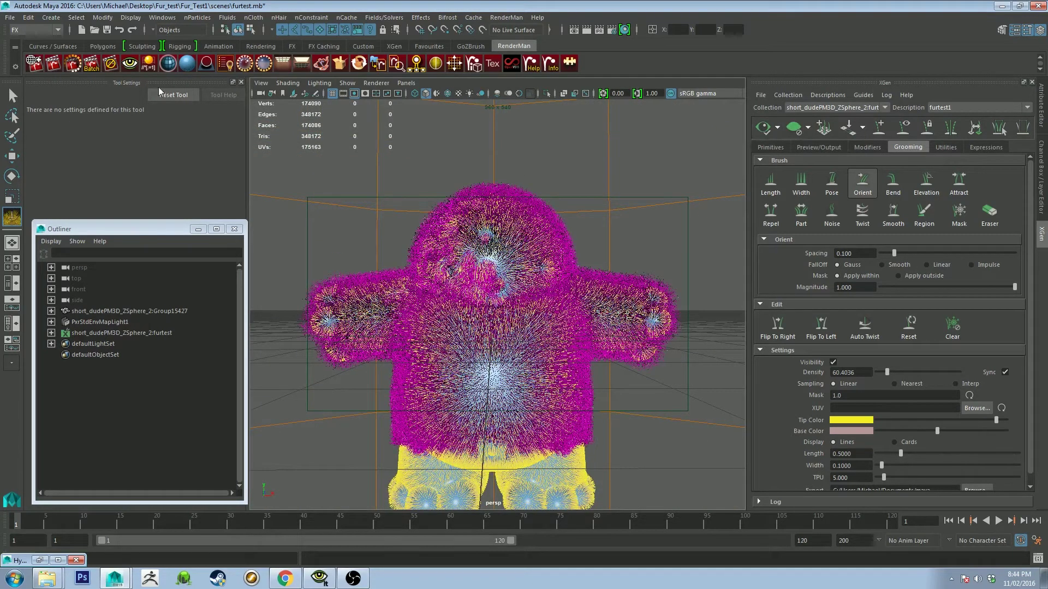
scroll(572, 229, down, 6)
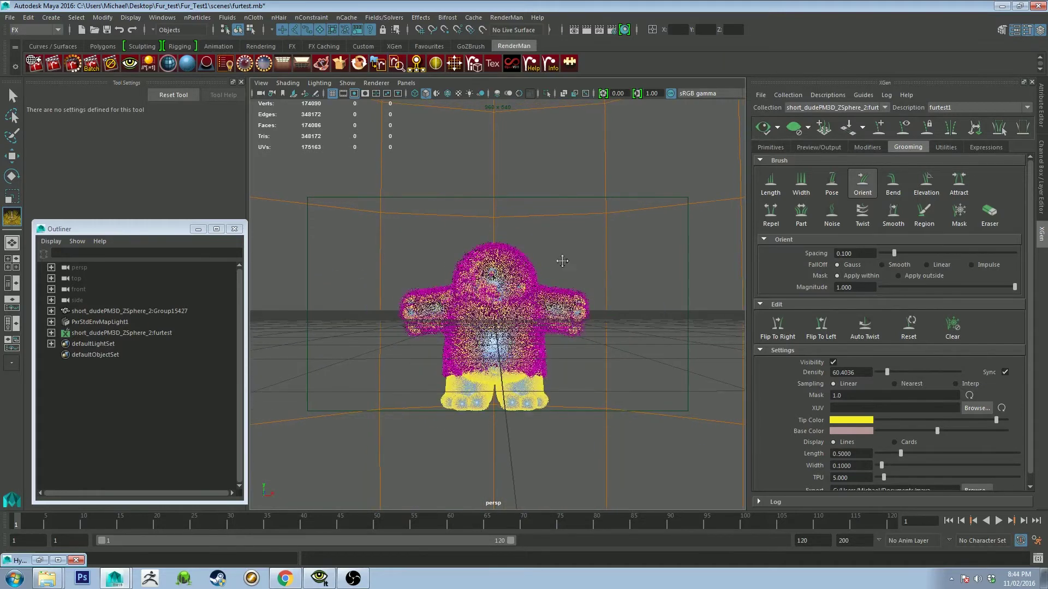
mouse_move(562, 261)
alt+mouse_down()
mouse_move(564, 220)
mouse_move(569, 244)
alt+mouse_up()
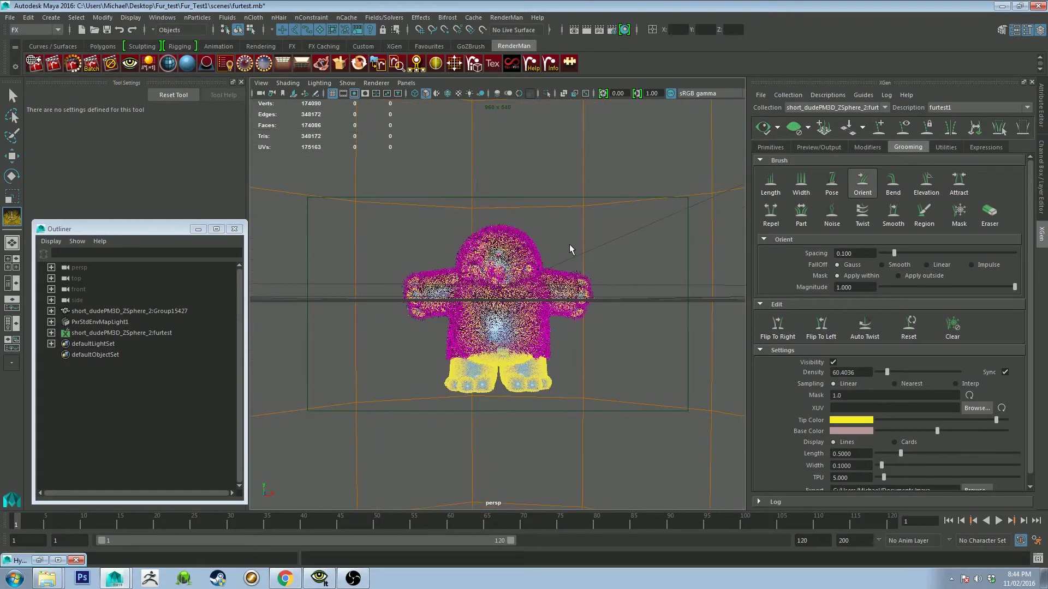
click(792, 128)
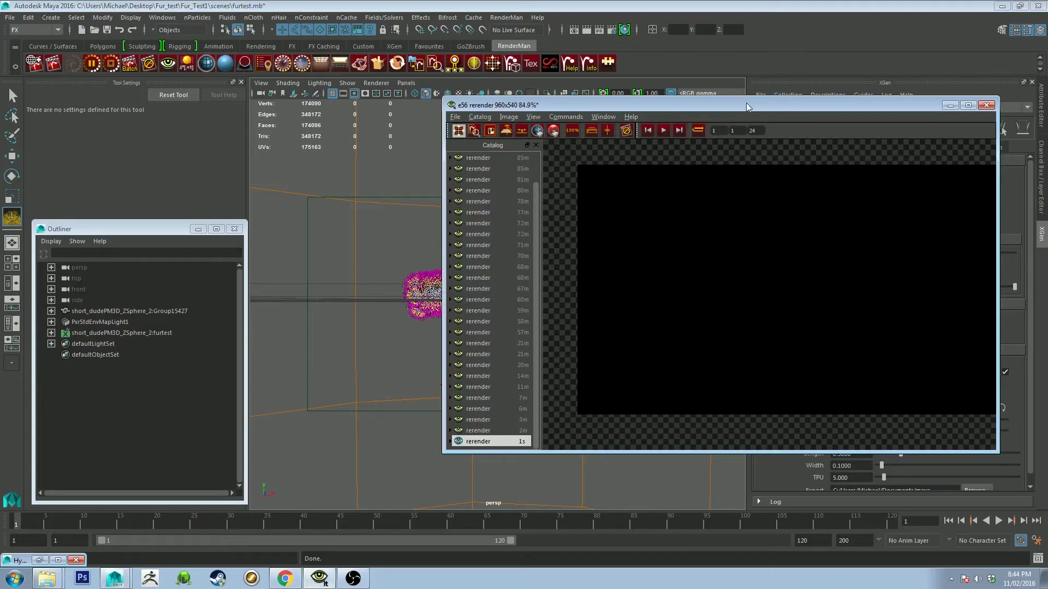
Reposition the RenderMan 'it' render window while the groomed fur render refines
drag(746, 104, 653, 158)
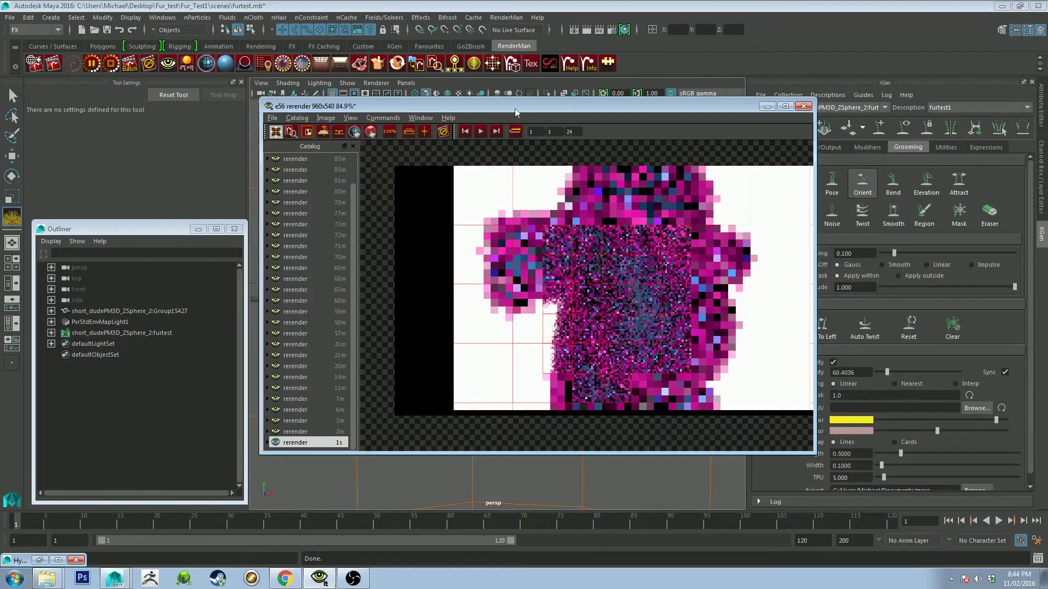
drag(588, 106, 630, 106)
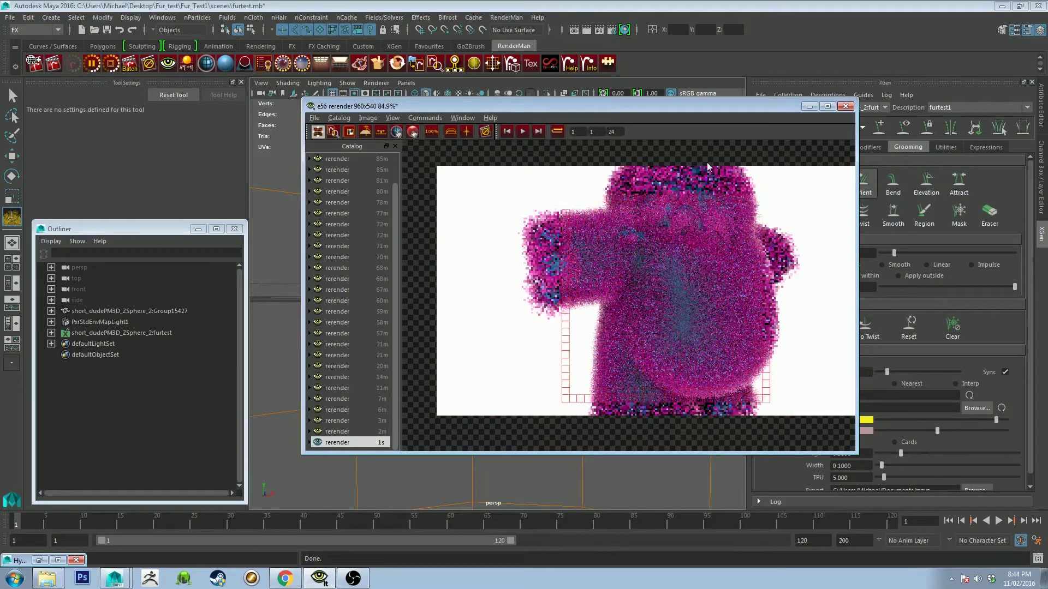
drag(647, 109, 776, 97)
click(388, 315)
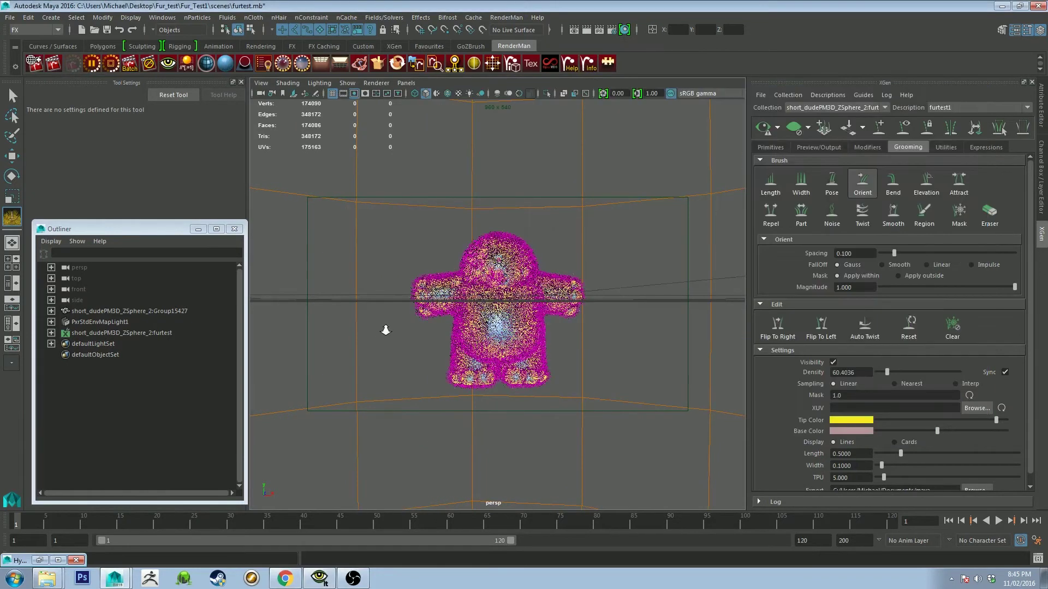
click(319, 579)
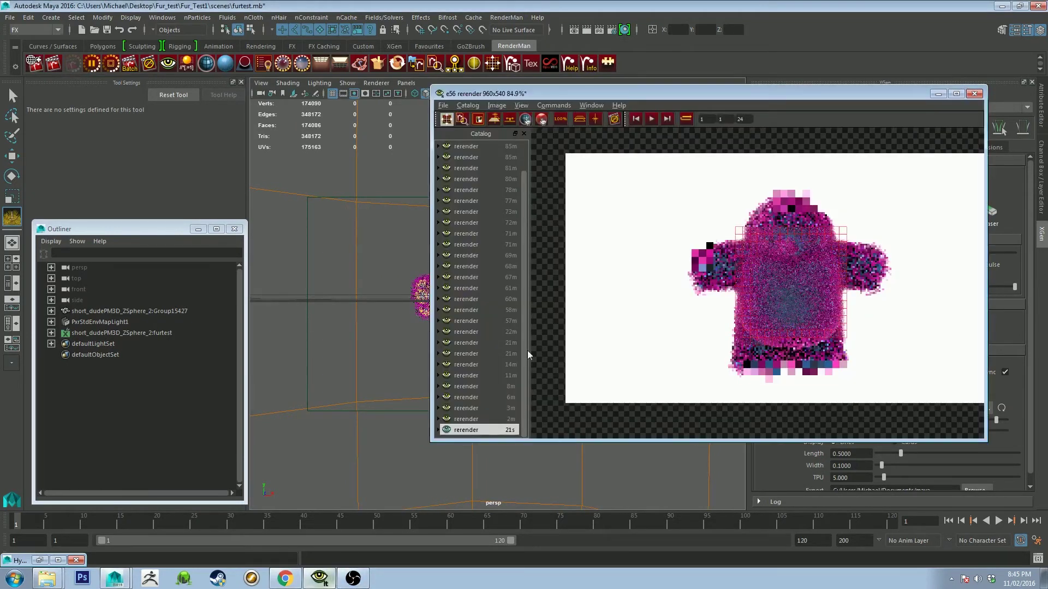
Return to the Maya viewport and reframe the view lower on the furry character
click(406, 289)
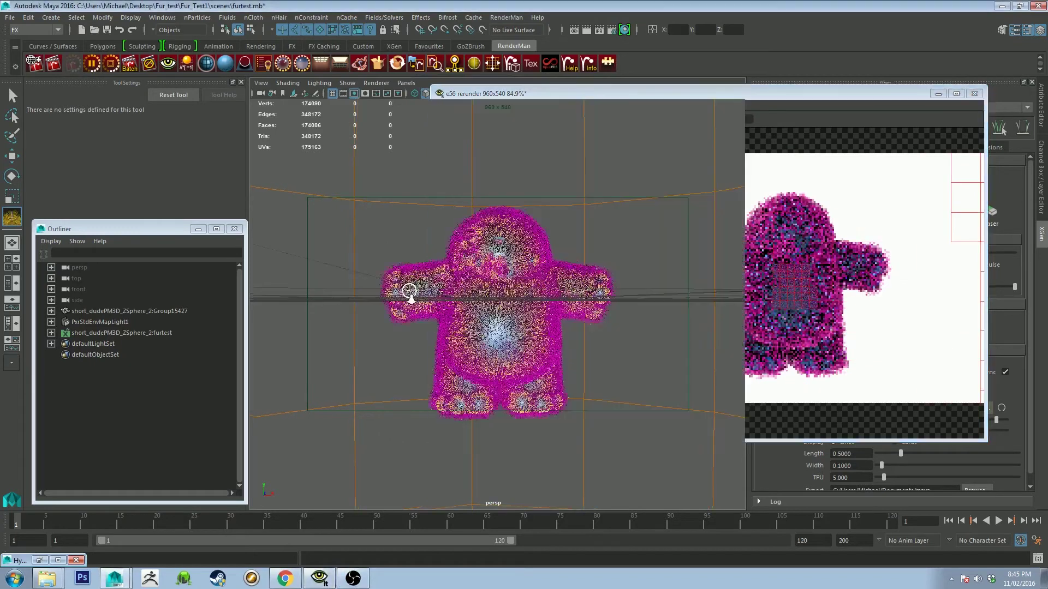
alt+middle_drag(500, 231, 502, 277)
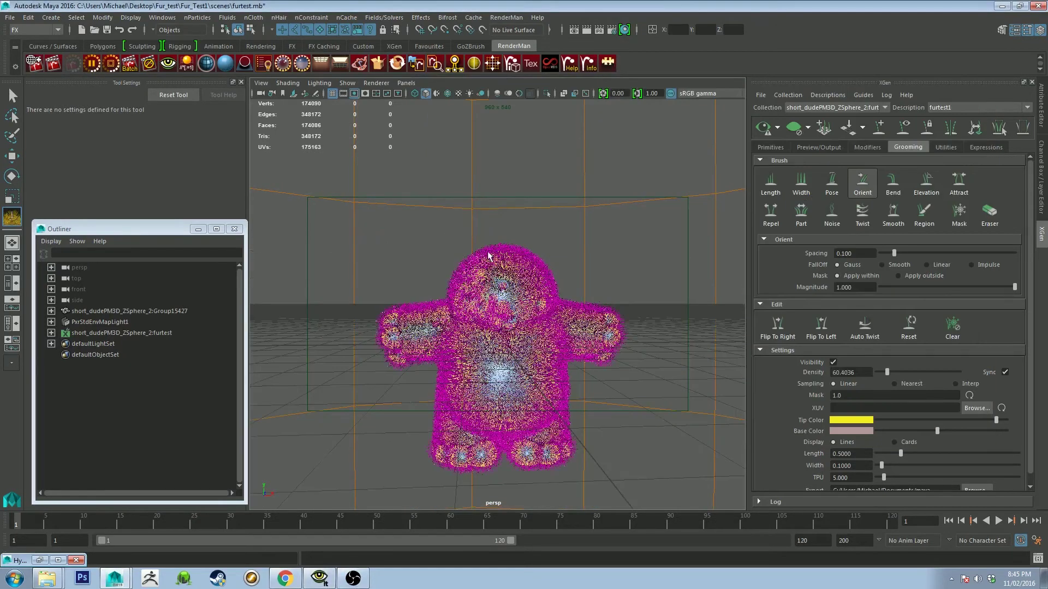
scroll(498, 267, up, 3)
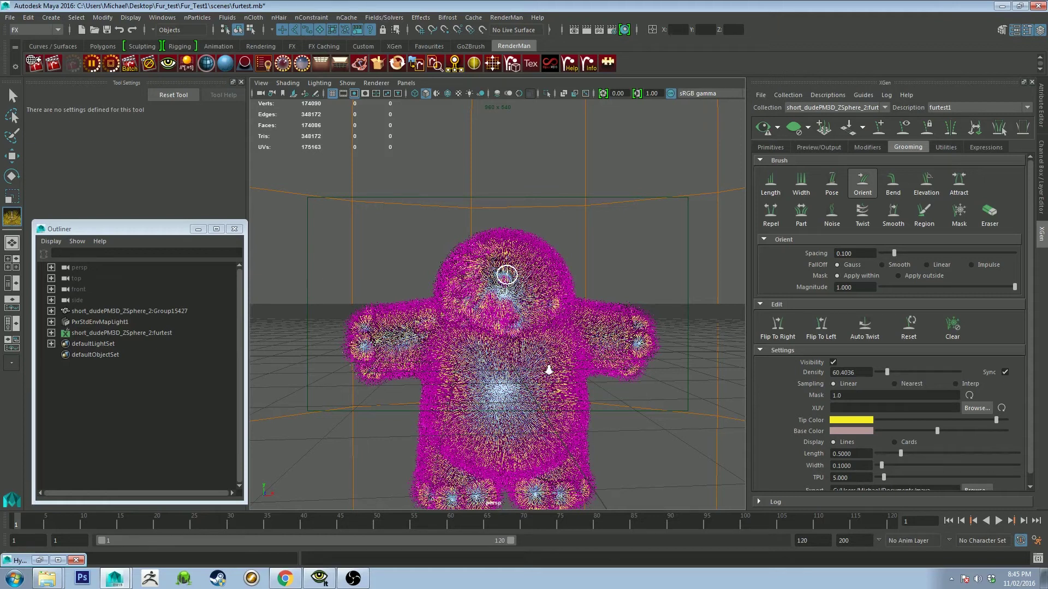
Move the persp camera in on the character's head and watch the render update
scroll(550, 367, up, 2)
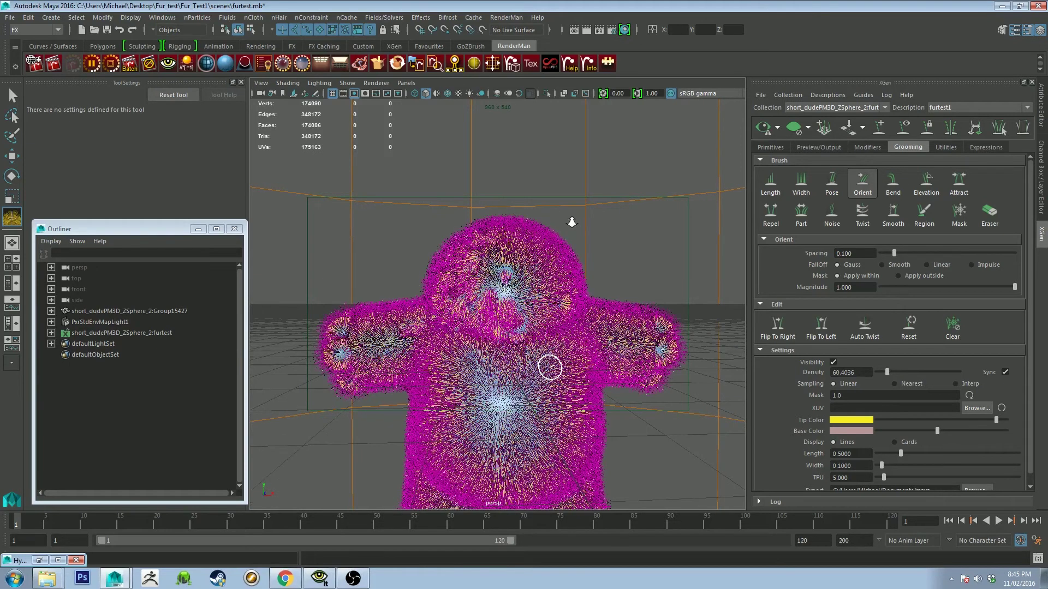
alt+right_drag(572, 222, 616, 240)
click(319, 578)
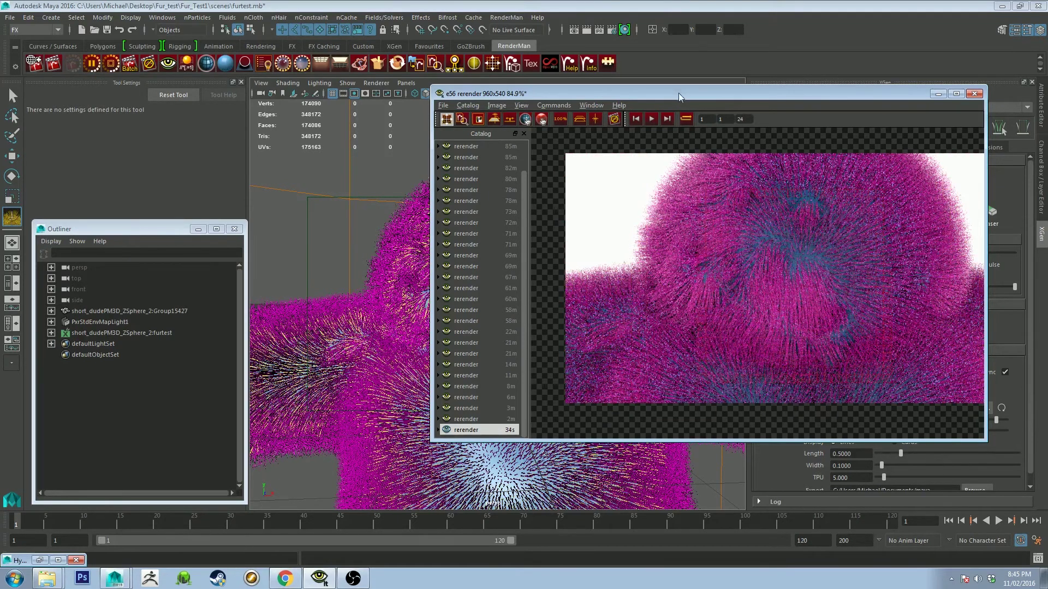
Slide the render window left to reveal the XGen settings, then cancel the render
drag(681, 94, 391, 95)
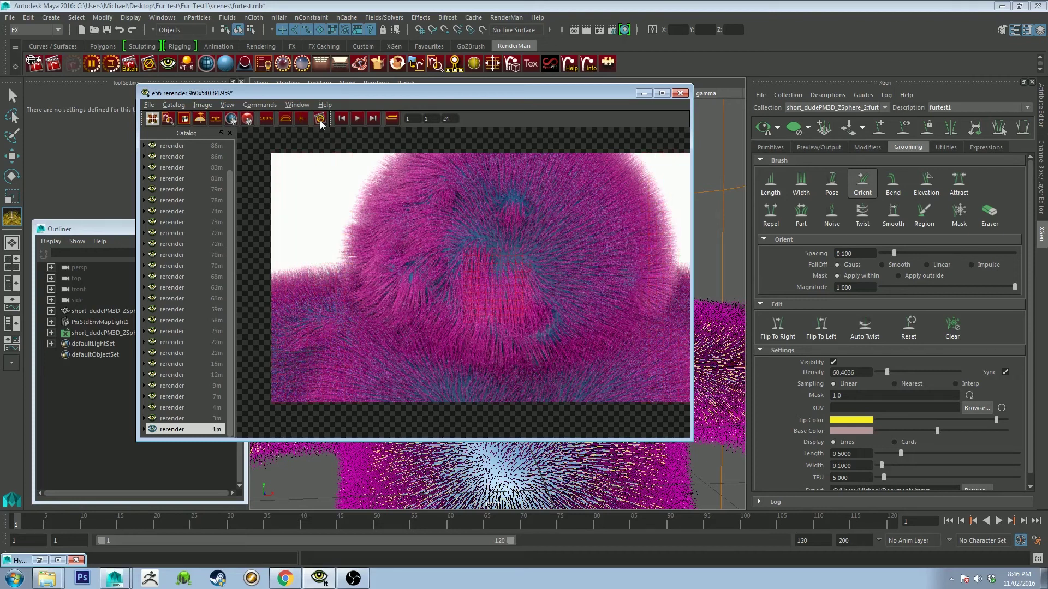
click(319, 119)
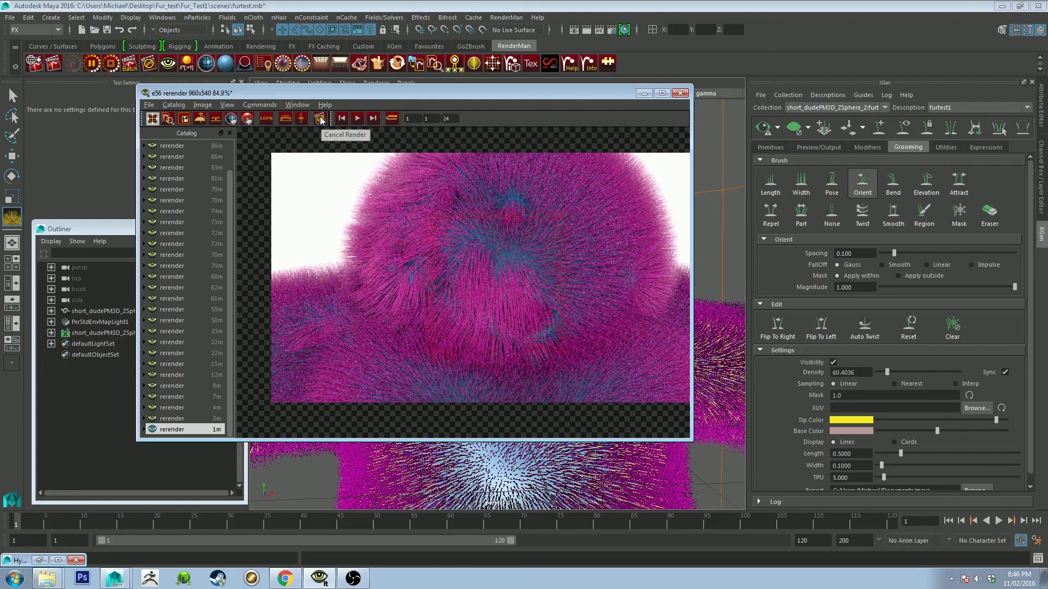